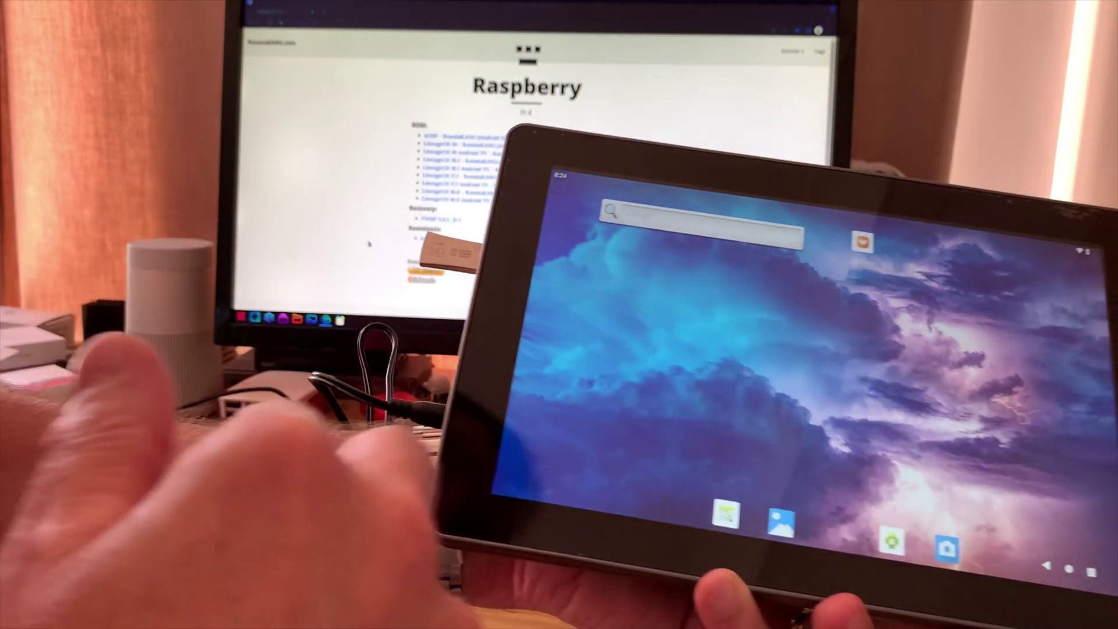
- Check the tablet's quick settings, app drawer and Settings app, then power it off
{"action": "left_click_drag", "start_coordinate": [583, 180], "coordinate": [588, 360]}
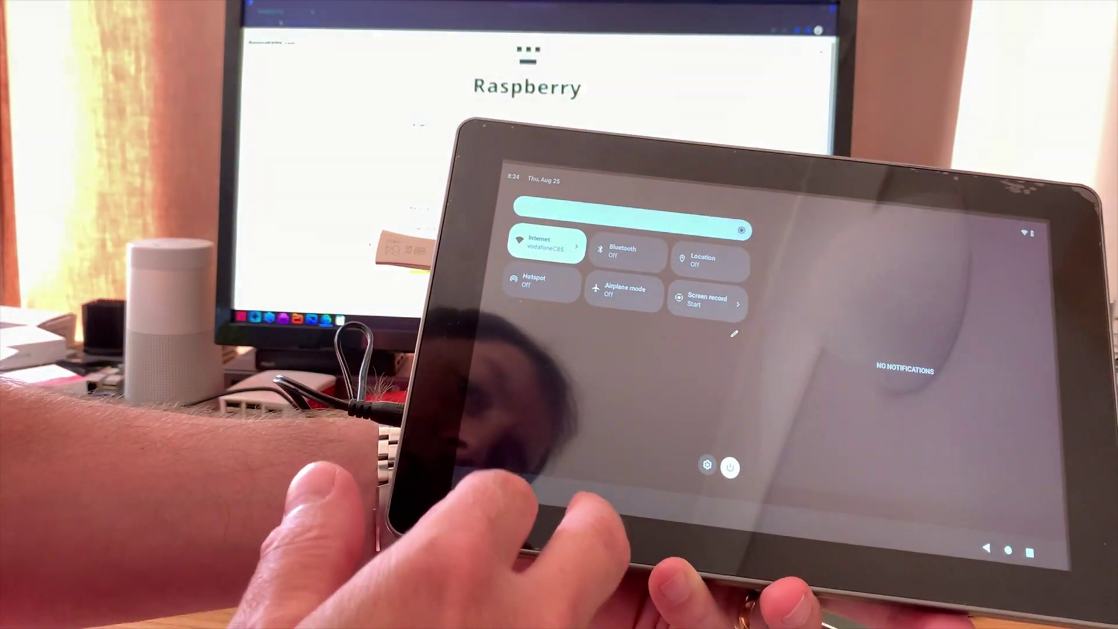
{"action": "left_click_drag", "start_coordinate": [582, 437], "coordinate": [553, 221]}
{"action": "left_click_drag", "start_coordinate": [612, 541], "coordinate": [611, 320]}
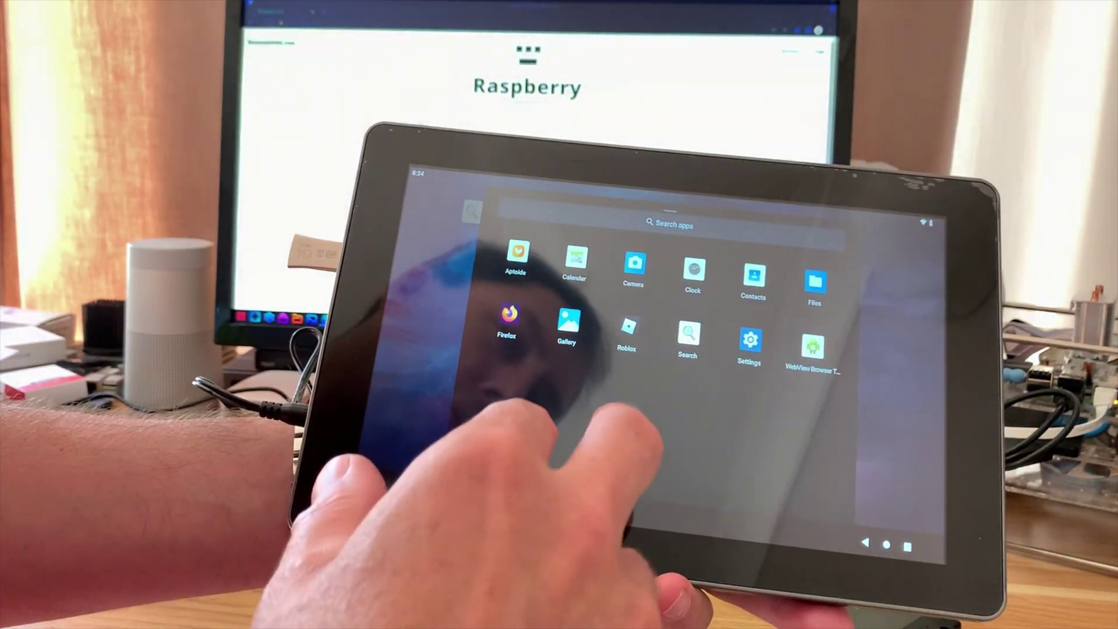
{"action": "left_click", "coordinate": [743, 336]}
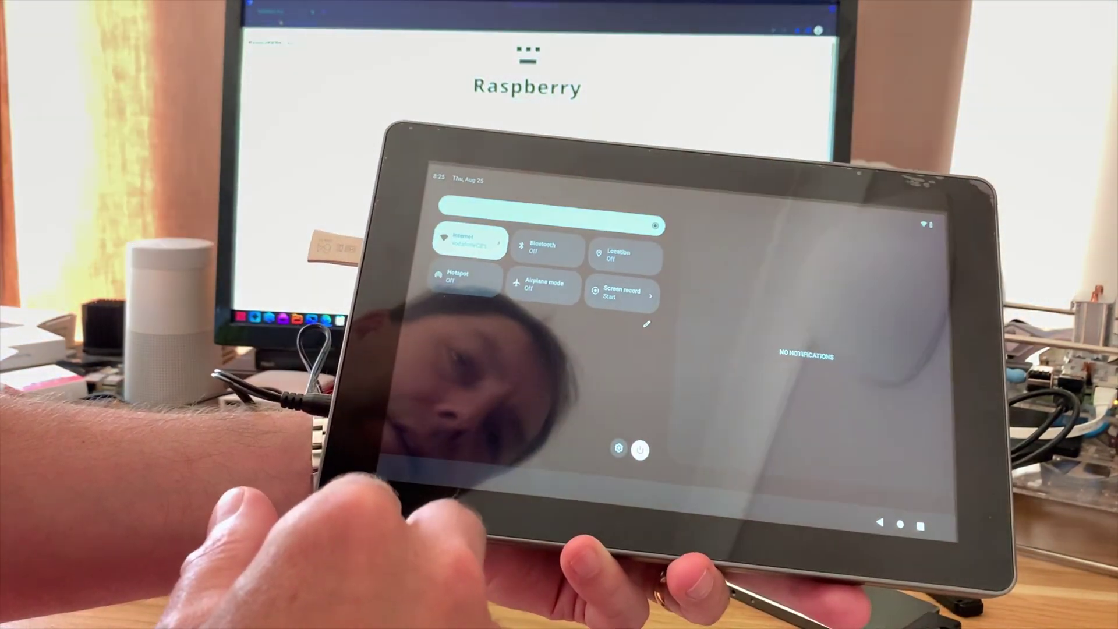
{"action": "left_click", "coordinate": [632, 471]}
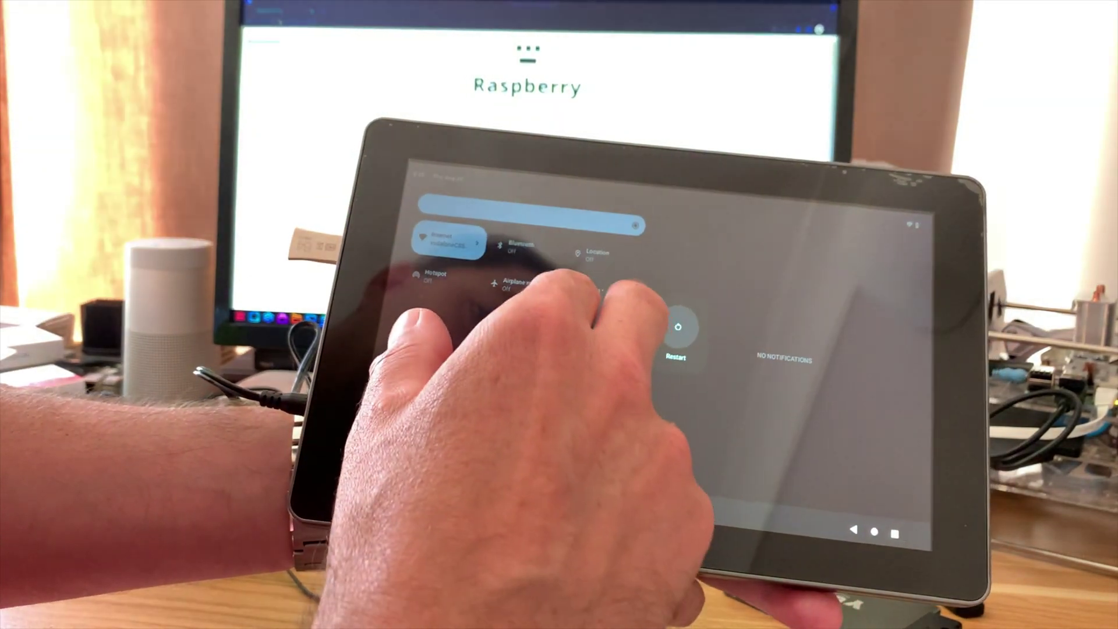
{"action": "left_click", "coordinate": [644, 333]}
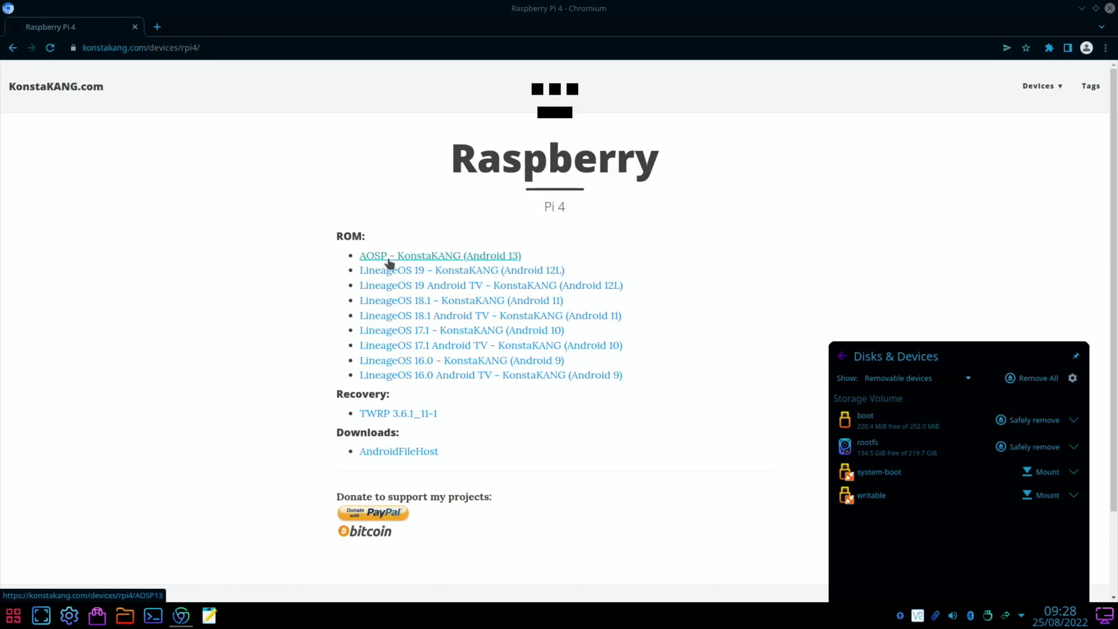
- Open the AOSP KonstaKANG Android 13 page and scroll through its downloads, Working/Not working lists and FAQ
{"action": "left_click", "coordinate": [465, 257]}
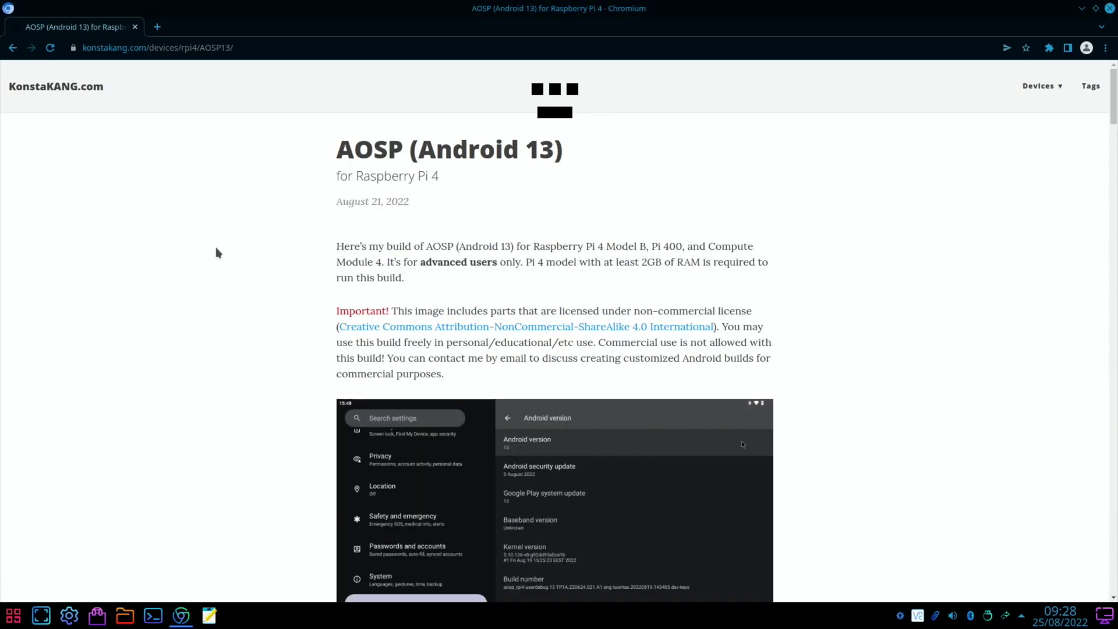
{"action": "scroll", "coordinate": [216, 252], "scroll_direction": "down", "scroll_amount": 7}
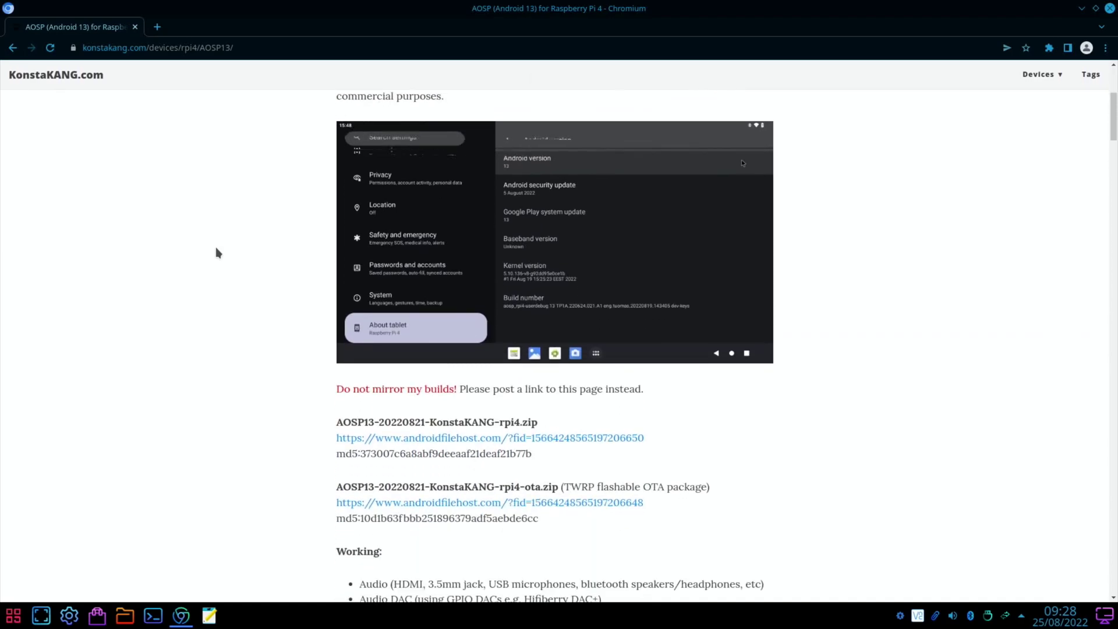
{"action": "scroll", "coordinate": [216, 253], "scroll_direction": "down", "scroll_amount": 5}
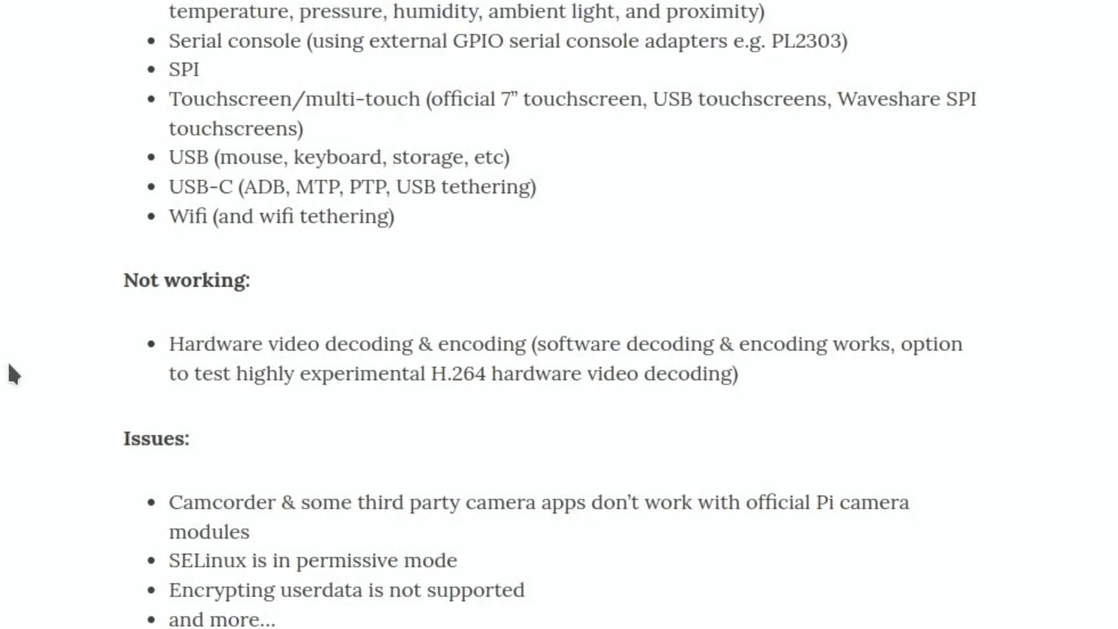
{"action": "scroll", "coordinate": [13, 374], "scroll_direction": "down", "scroll_amount": 10}
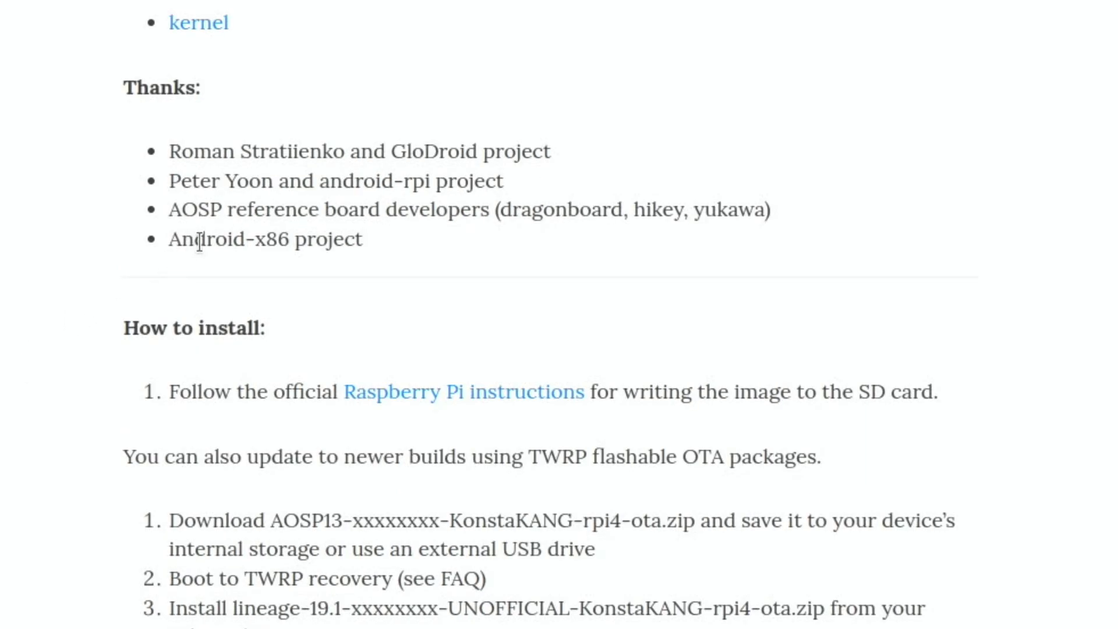
{"action": "scroll", "coordinate": [199, 240], "scroll_direction": "down", "scroll_amount": 20}
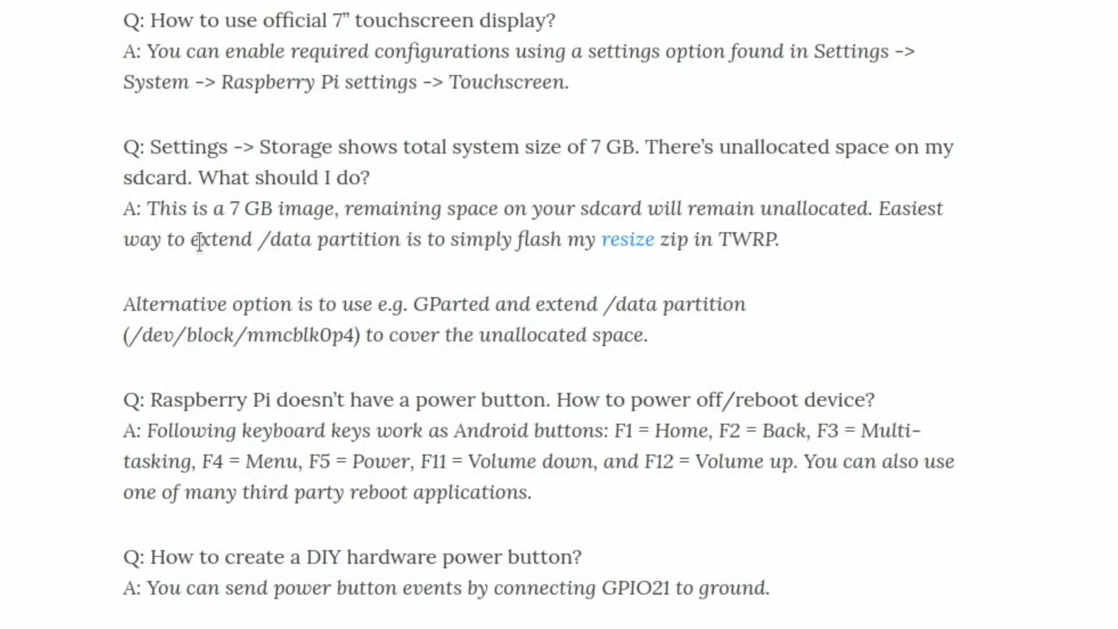
{"action": "scroll", "coordinate": [199, 242], "scroll_direction": "down", "scroll_amount": 20}
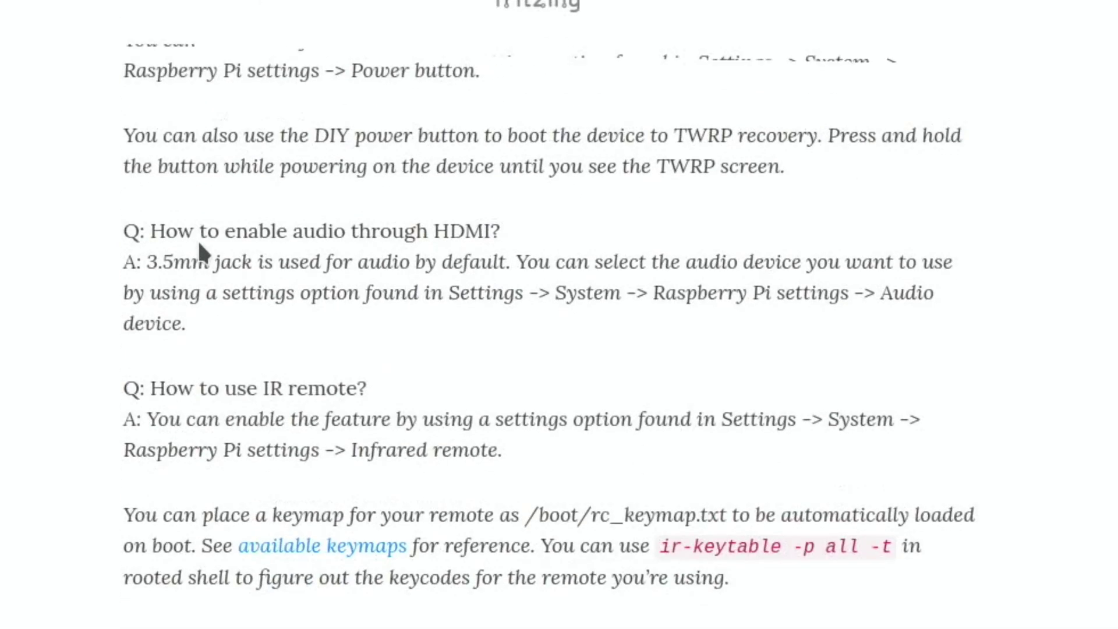
{"action": "scroll", "coordinate": [198, 243], "scroll_direction": "down", "scroll_amount": 10}
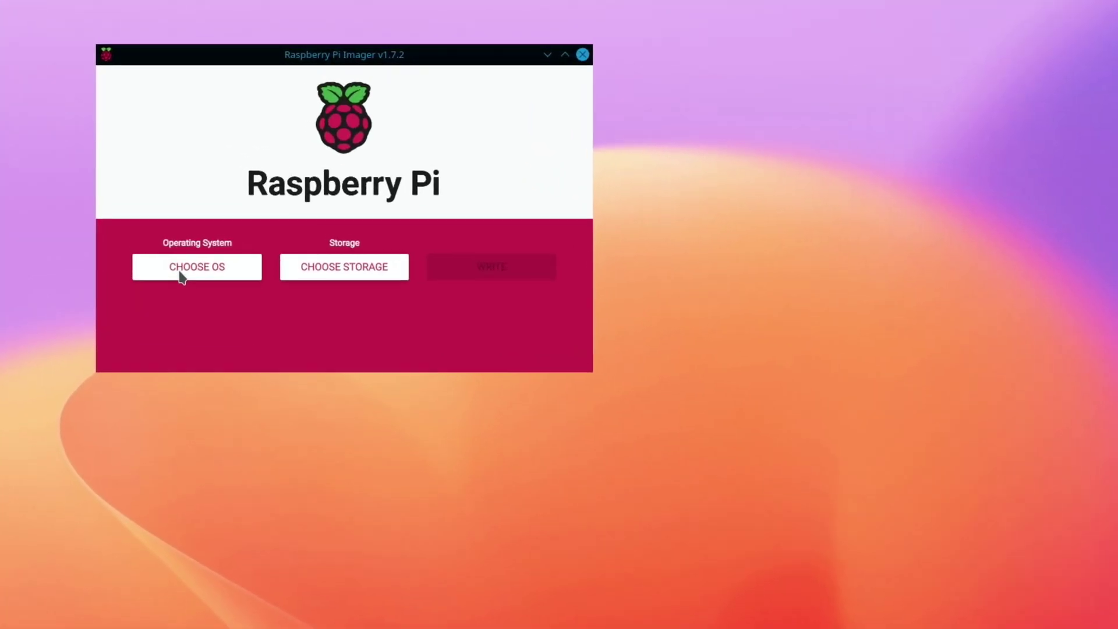
{"action": "left_click", "coordinate": [180, 272]}
{"action": "scroll", "coordinate": [213, 422], "scroll_direction": "down", "scroll_amount": 5}
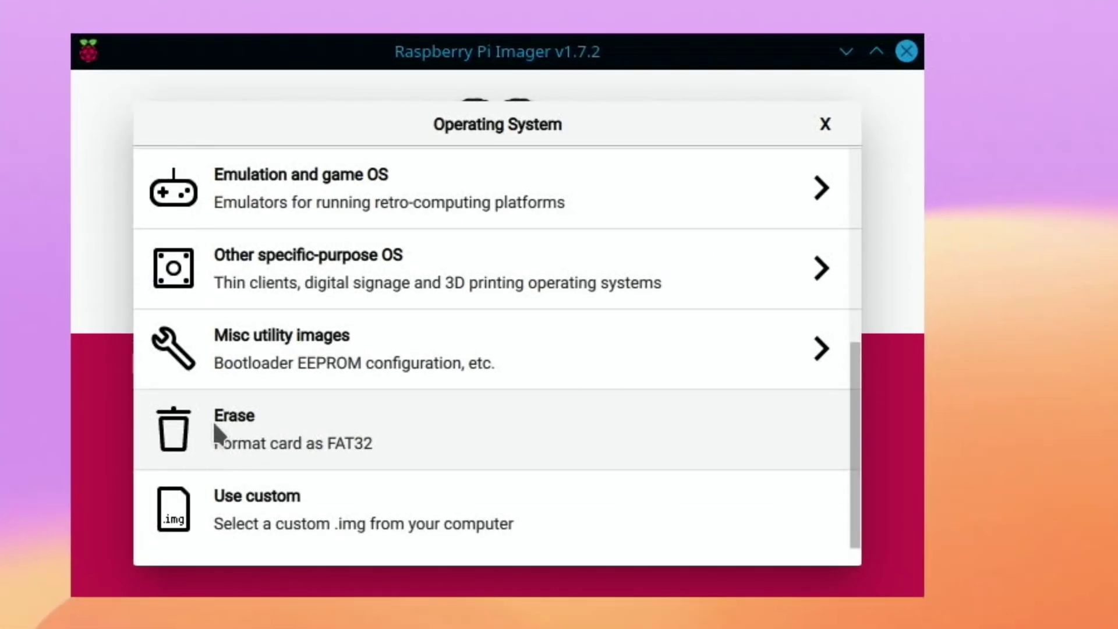
{"action": "left_click", "coordinate": [238, 524]}
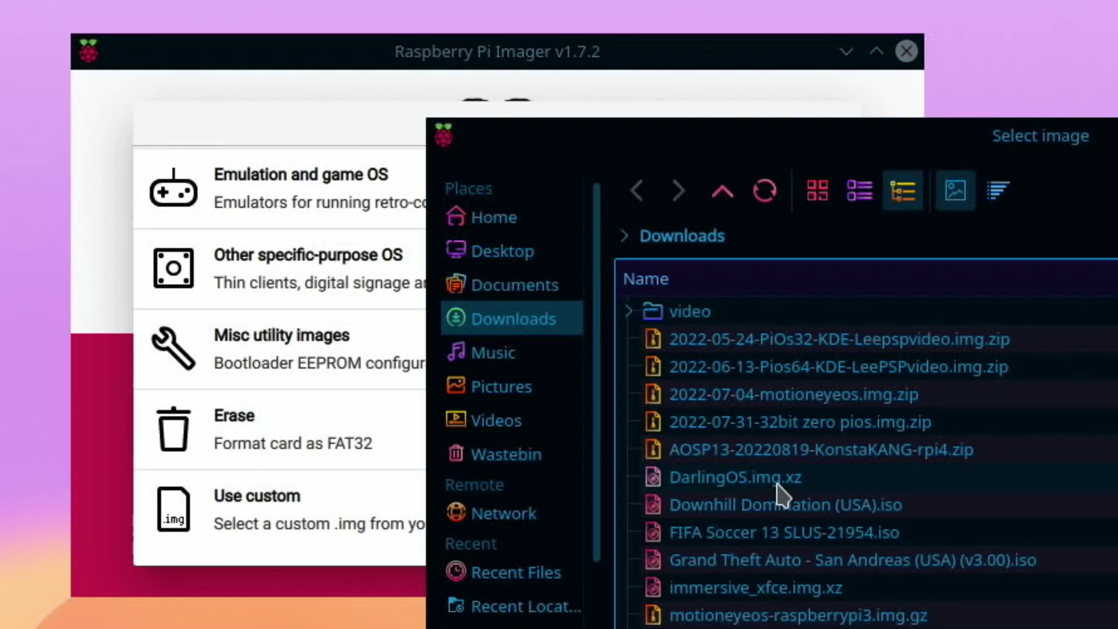
{"action": "double_click", "coordinate": [722, 460]}
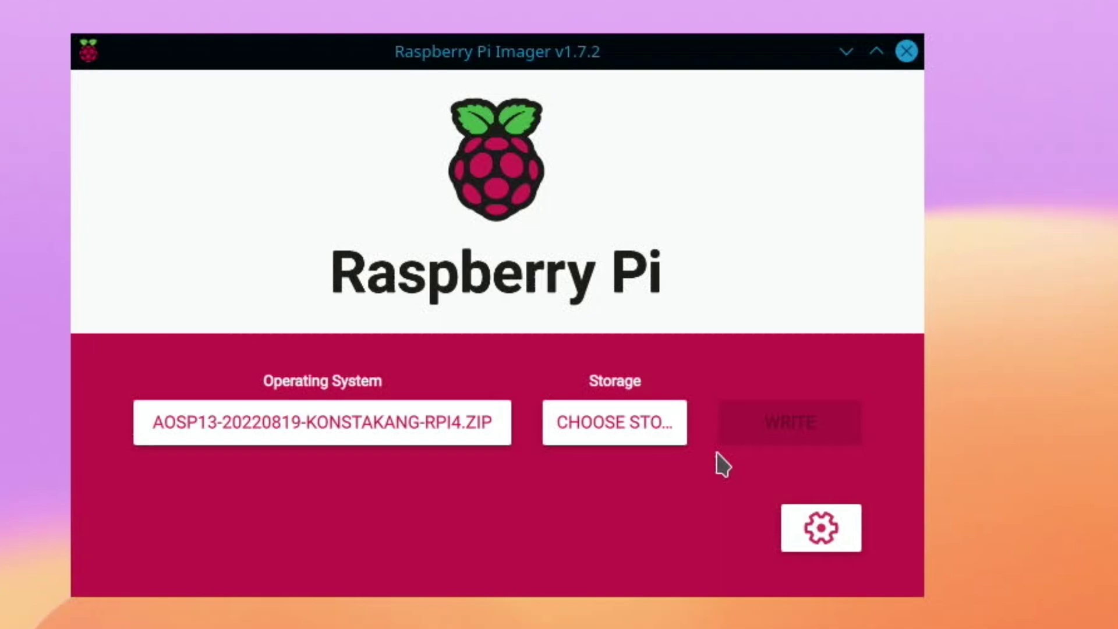
- Write the image to the 60 GB SH00R060 drive and acknowledge the success message
{"action": "left_click", "coordinate": [634, 432]}
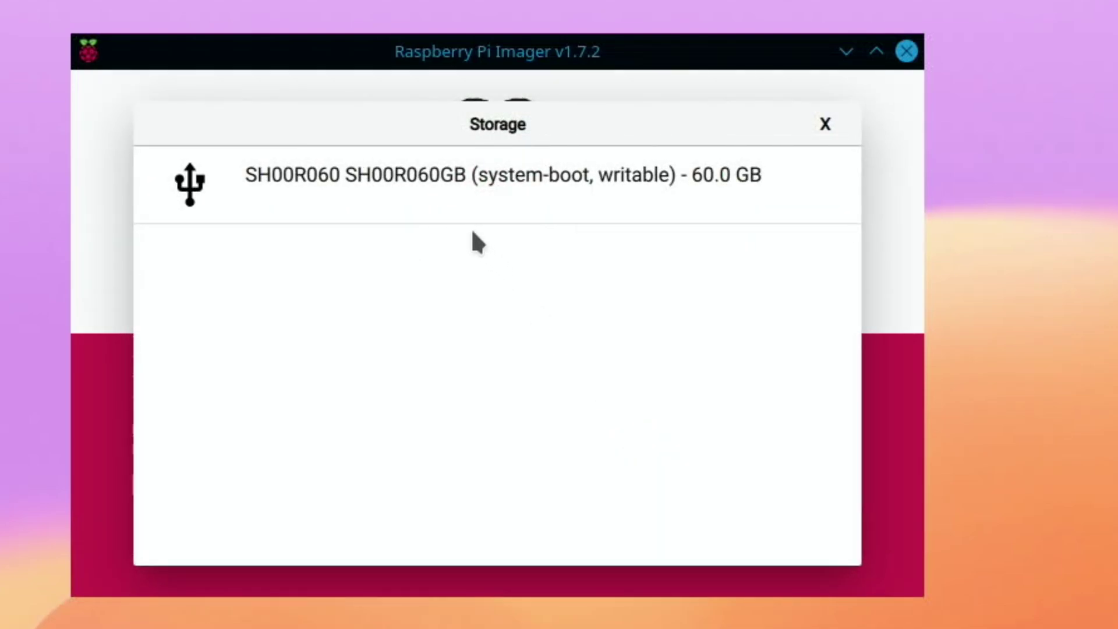
{"action": "left_click", "coordinate": [425, 198]}
{"action": "left_click", "coordinate": [786, 441]}
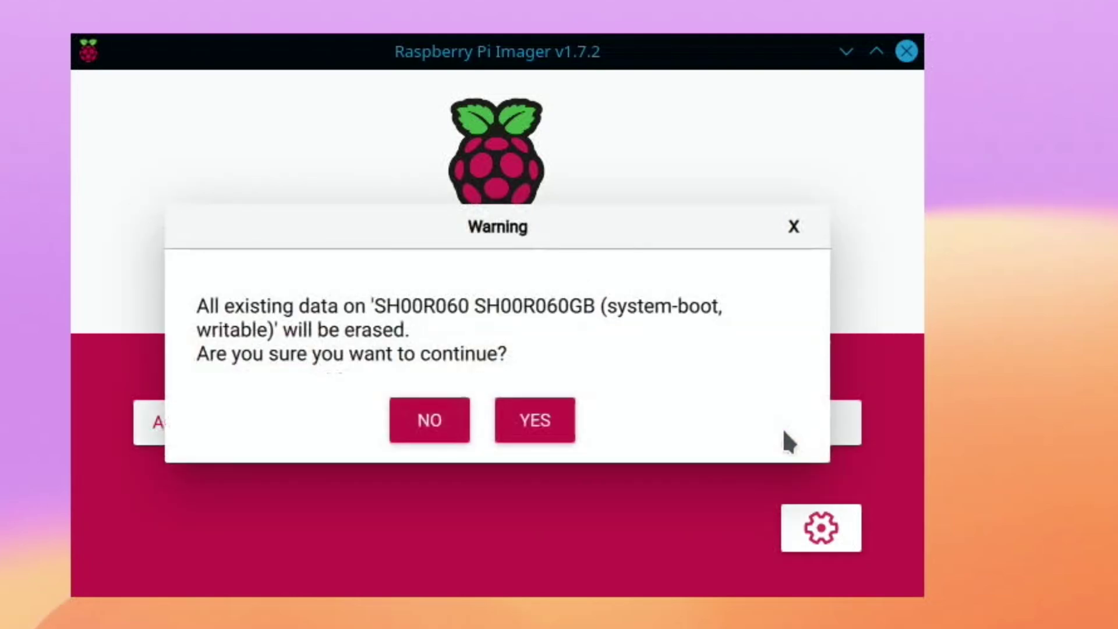
{"action": "left_click", "coordinate": [546, 428]}
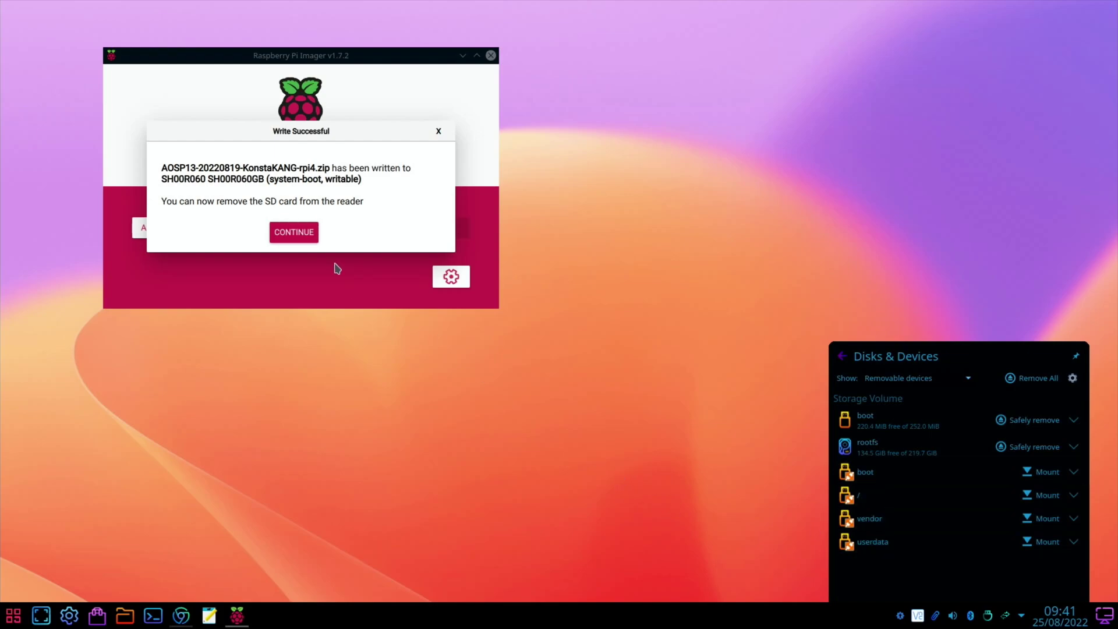
{"action": "left_click", "coordinate": [293, 232]}
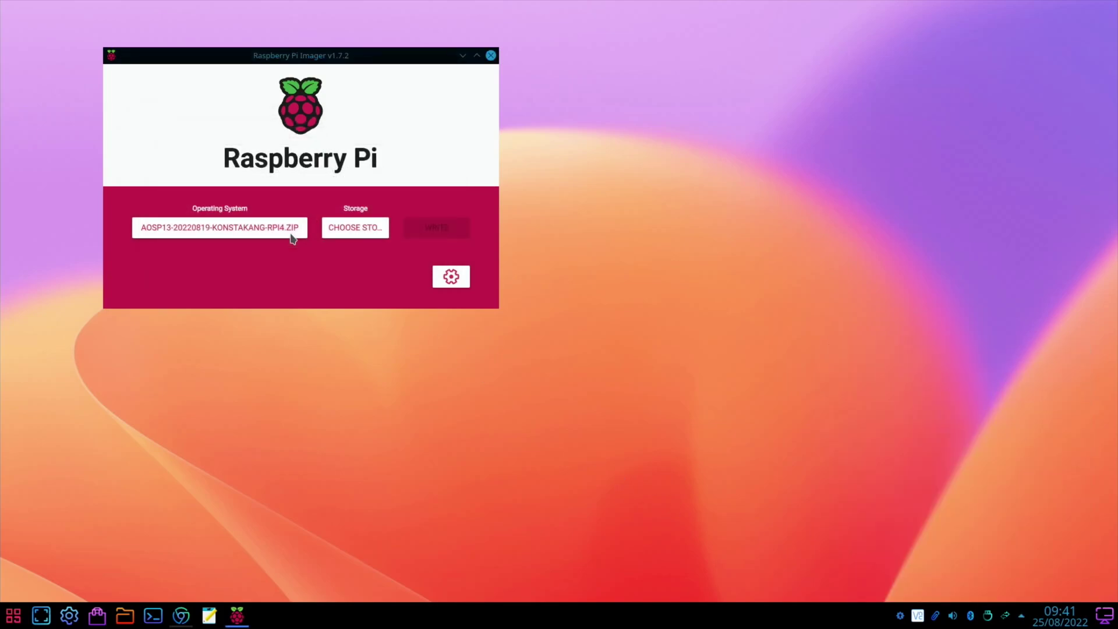
- Close Imager and open config.txt from the drive's boot partition in KWrite via Dolphin
{"action": "left_click", "coordinate": [490, 56]}
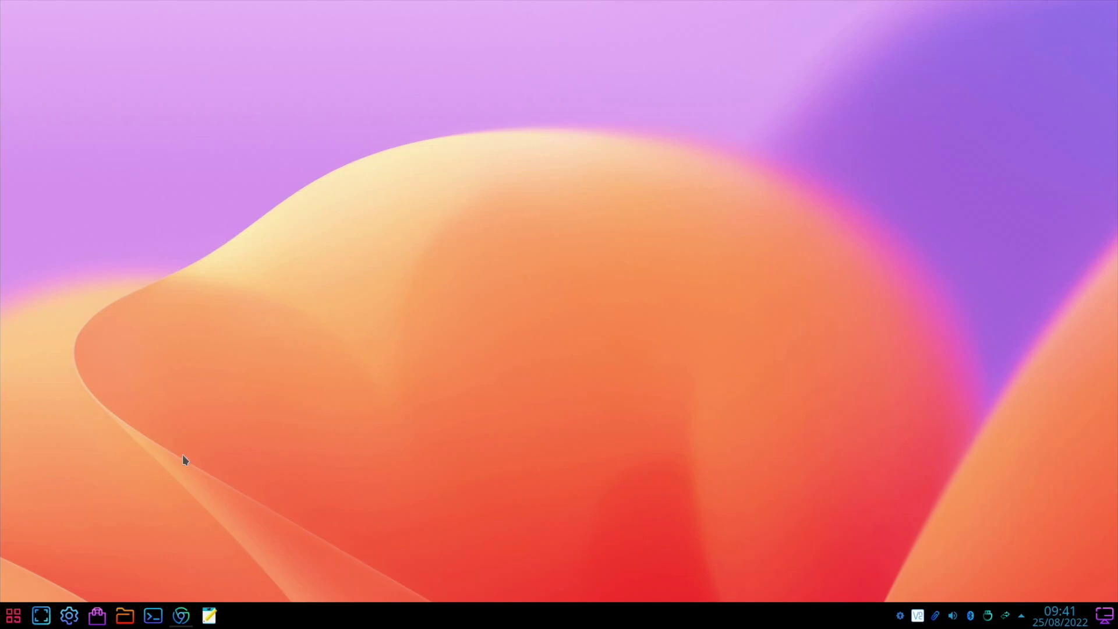
{"action": "left_click", "coordinate": [125, 615]}
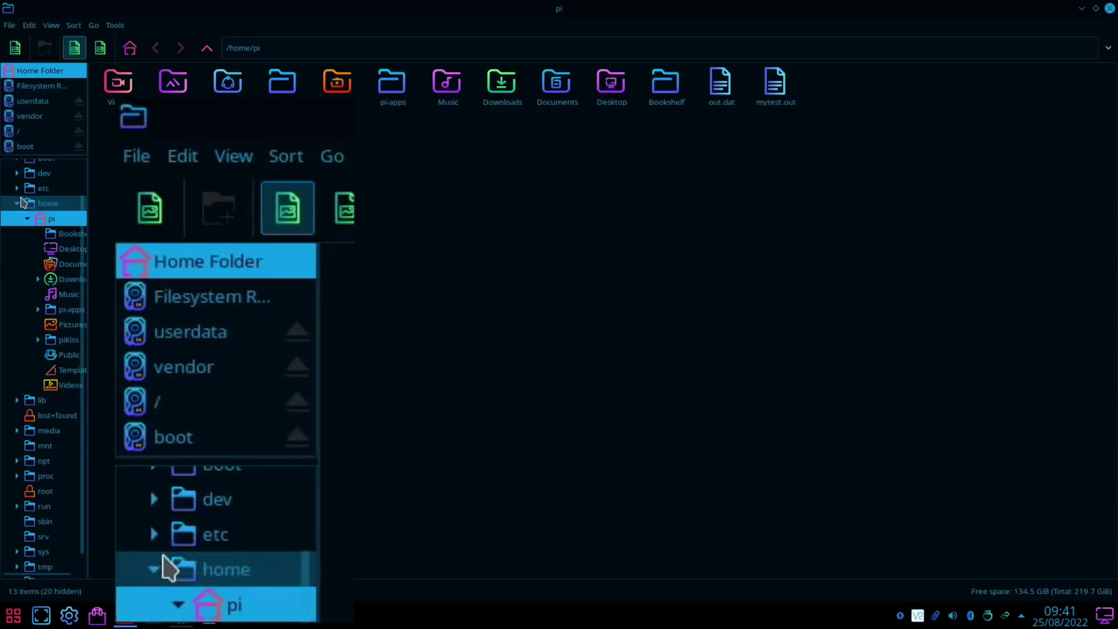
{"action": "left_click", "coordinate": [20, 149]}
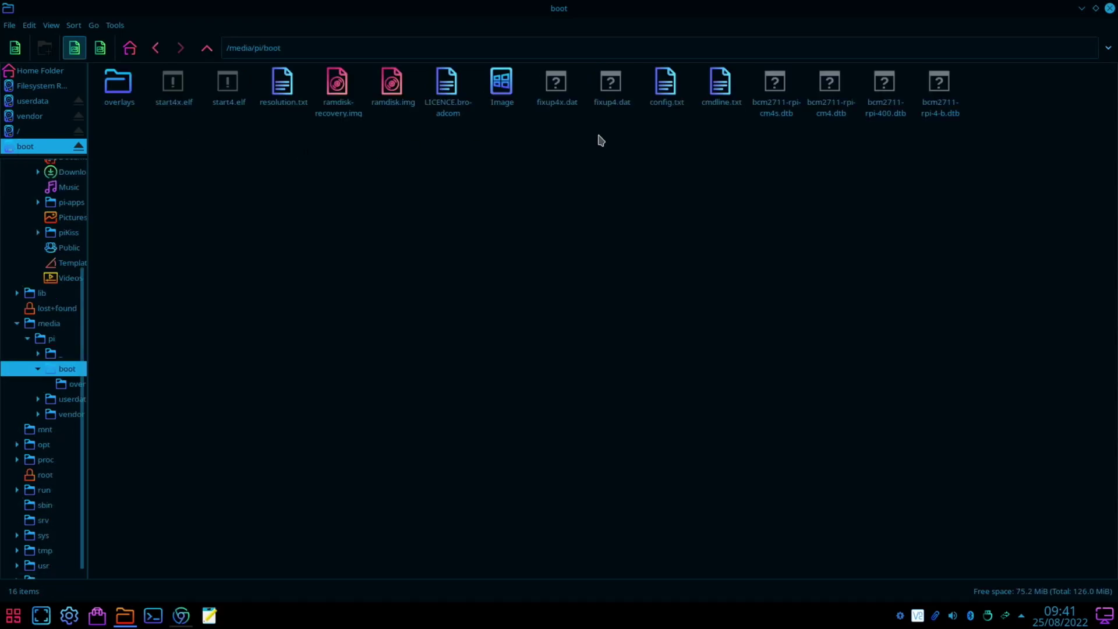
{"action": "left_click", "coordinate": [665, 92]}
{"action": "double_click", "coordinate": [666, 92]}
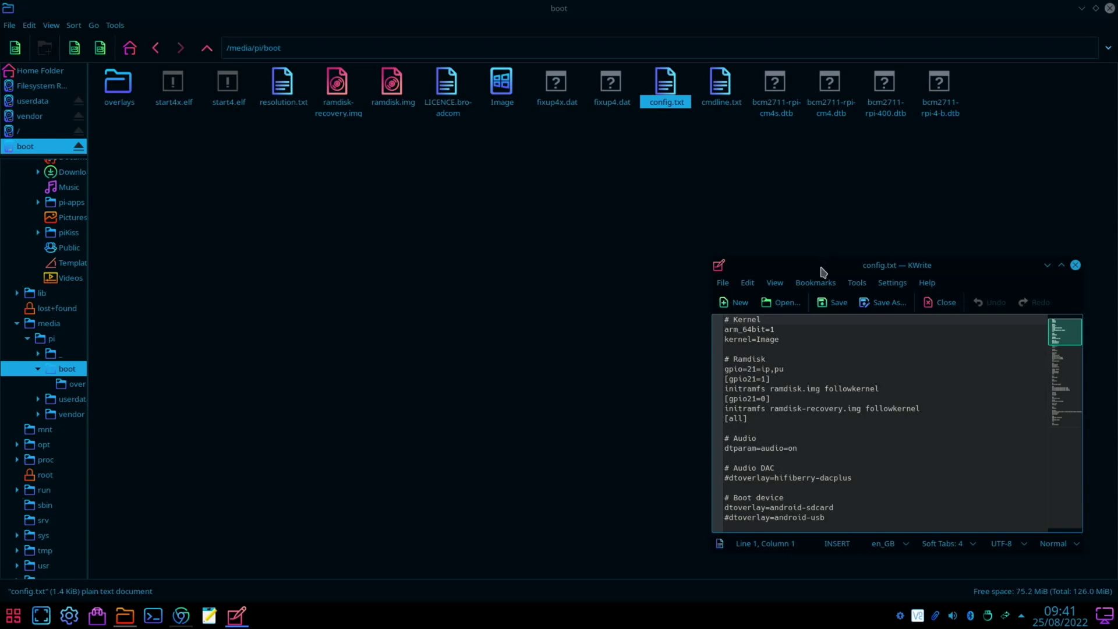
- Switch the boot device overlay to dtoverlay=android-usb, commenting out dtoverlay=android-sdcard
{"action": "left_click_drag", "start_coordinate": [821, 274], "coordinate": [386, 173]}
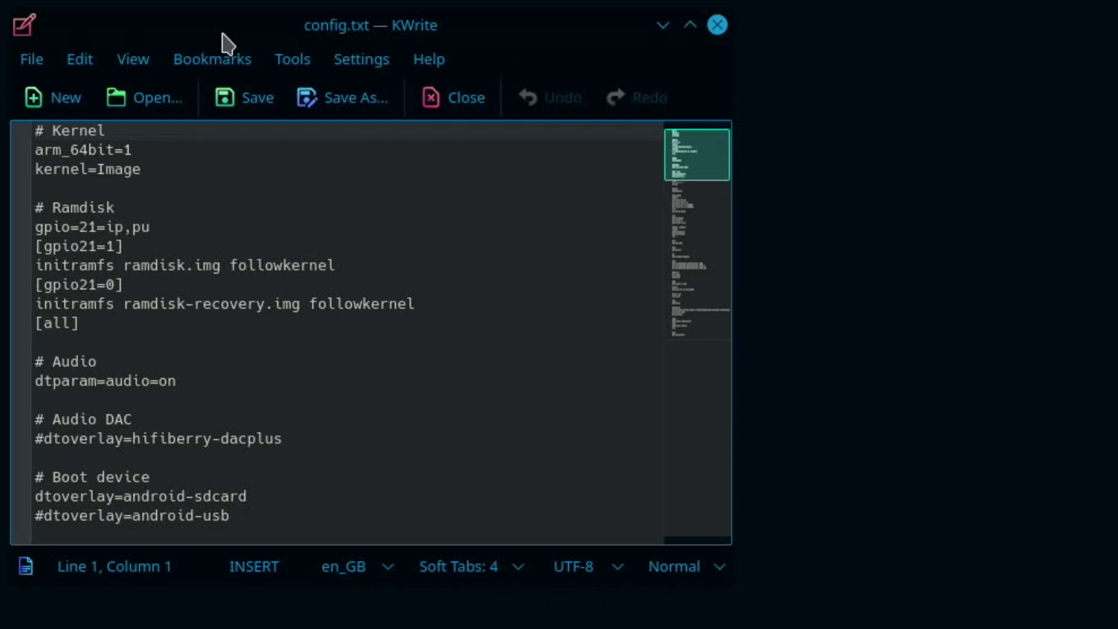
{"action": "key", "text": "Down"}
{"action": "key", "text": "Down"}
{"action": "key", "text": "Down"}
{"action": "key", "text": "Down"}
{"action": "key", "text": "Down"}
{"action": "key", "text": "Down"}
{"action": "key", "text": "Down"}
{"action": "key", "text": "Down"}
{"action": "key", "text": "Down"}
{"action": "key", "text": "Down"}
{"action": "key", "text": "Down"}
{"action": "key", "text": "Down"}
{"action": "key", "text": "Down"}
{"action": "key", "text": "Down"}
{"action": "key", "text": "Down"}
{"action": "key", "text": "Down"}
{"action": "key", "text": "Down"}
{"action": "key", "text": "Down"}
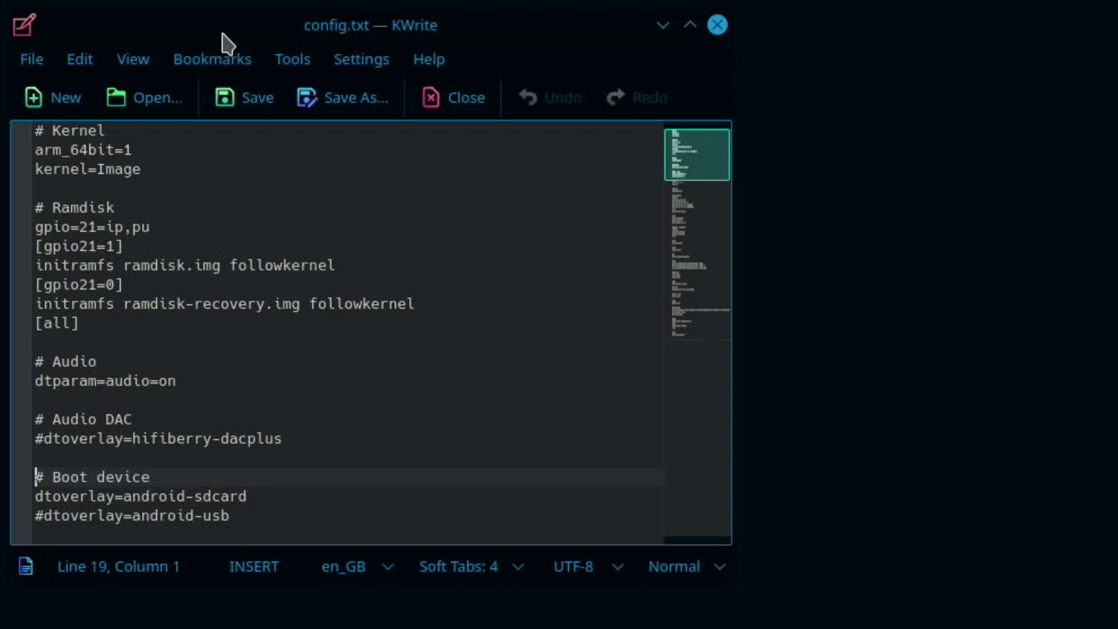
{"action": "key", "text": "Down"}
{"action": "type", "text": "#"}
{"action": "key", "text": "Down"}
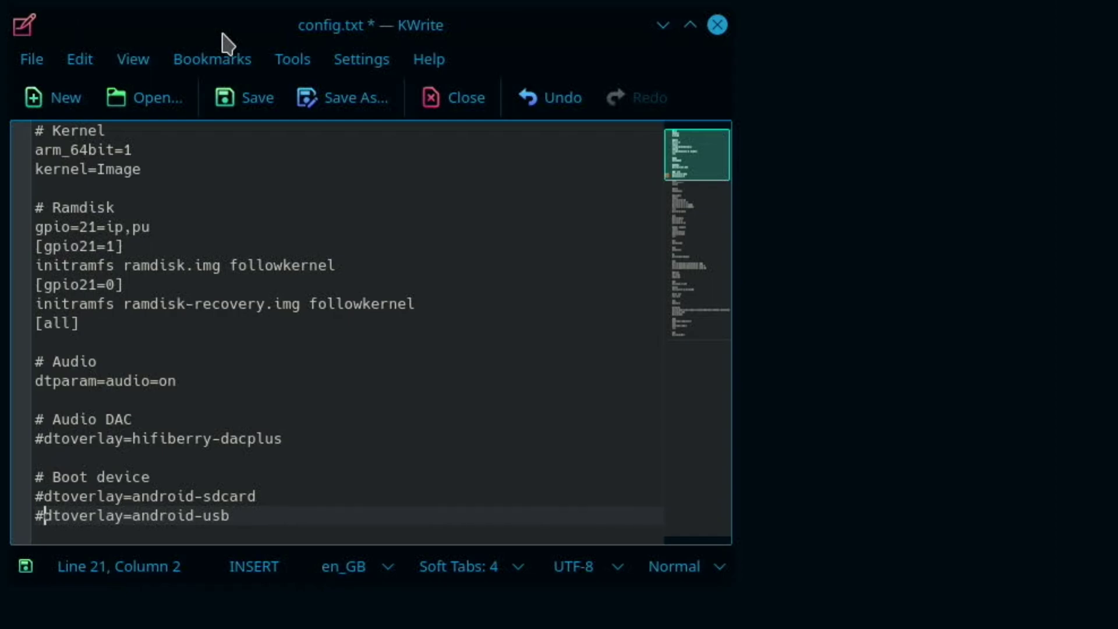
{"action": "key", "text": "BackSpace"}
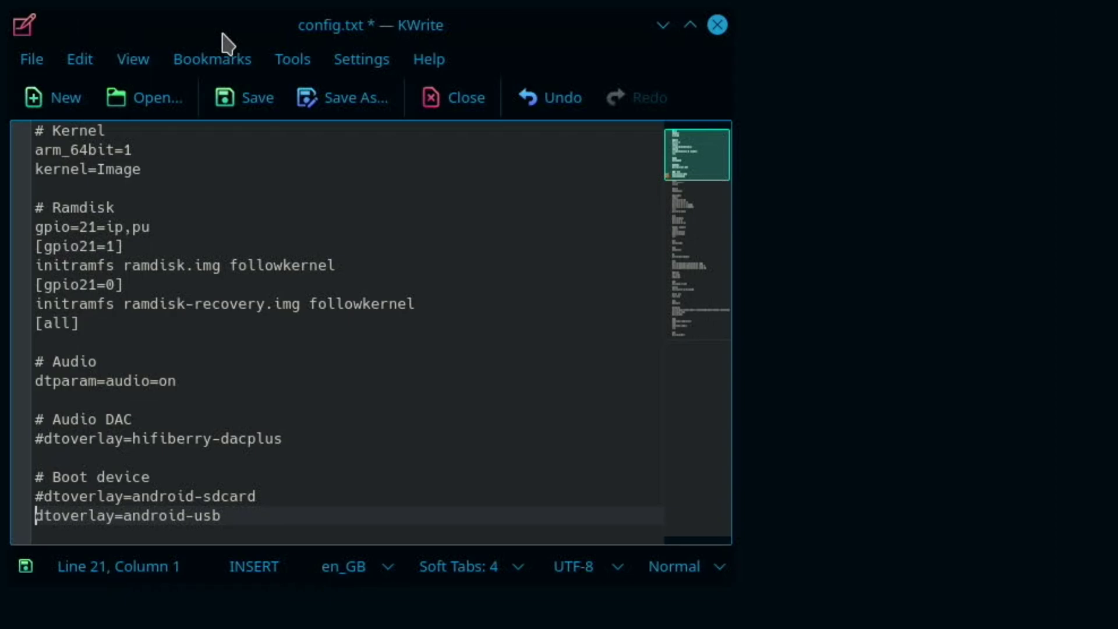
- Move down through the Fan and Graphics acceleration sections toward the overclock settings
{"action": "key", "text": "Down"}
{"action": "key", "text": "Down"}
{"action": "key", "text": "Down"}
{"action": "key", "text": "Down"}
{"action": "key", "text": "Down"}
{"action": "key", "text": "Down"}
{"action": "key", "text": "Down"}
{"action": "key", "text": "Down"}
{"action": "key", "text": "Down"}
{"action": "key", "text": "Down"}
{"action": "key", "text": "Down"}
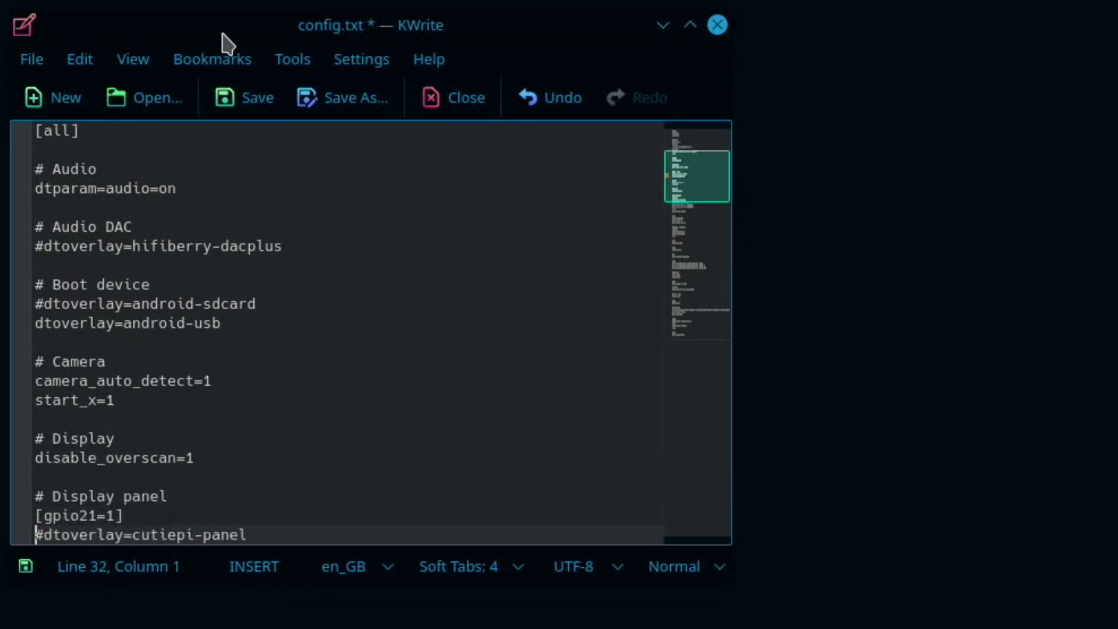
{"action": "key", "text": "Down"}
{"action": "key", "text": "Down"}
{"action": "key", "text": "Down"}
{"action": "key", "text": "Down"}
{"action": "key", "text": "Down"}
{"action": "key", "text": "Down"}
{"action": "key", "text": "Down"}
{"action": "key", "text": "Down"}
{"action": "key", "text": "Down"}
{"action": "key", "text": "Down"}
{"action": "key", "text": "Down"}
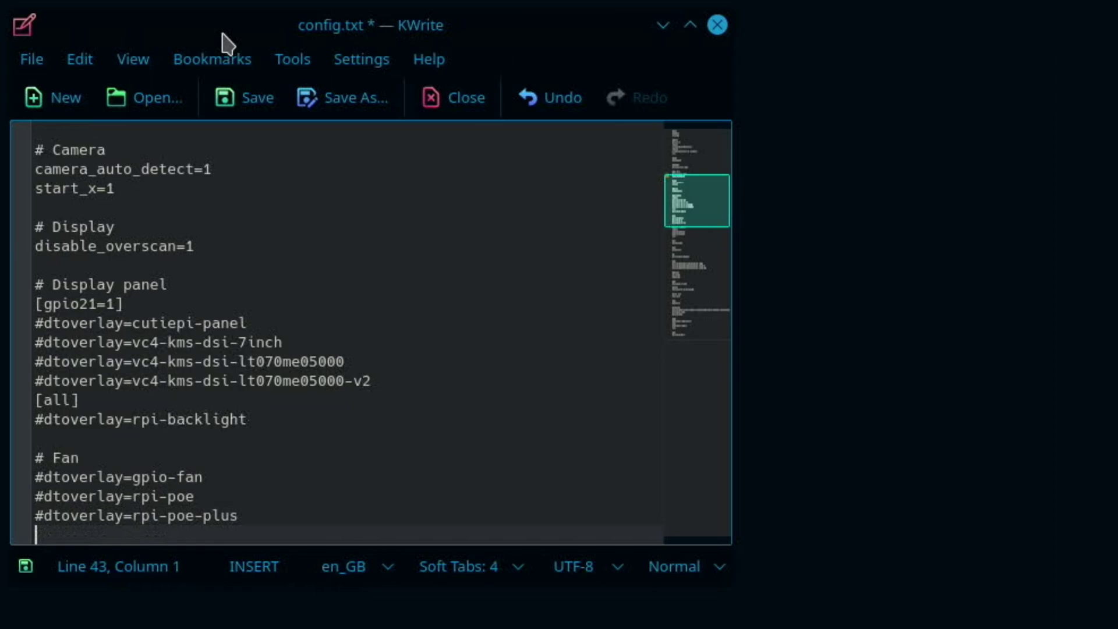
{"action": "key", "text": "Down"}
{"action": "key", "text": "Down"}
{"action": "key", "text": "Down"}
{"action": "key", "text": "Down"}
{"action": "key", "text": "Down"}
{"action": "key", "text": "Down"}
{"action": "key", "text": "Down"}
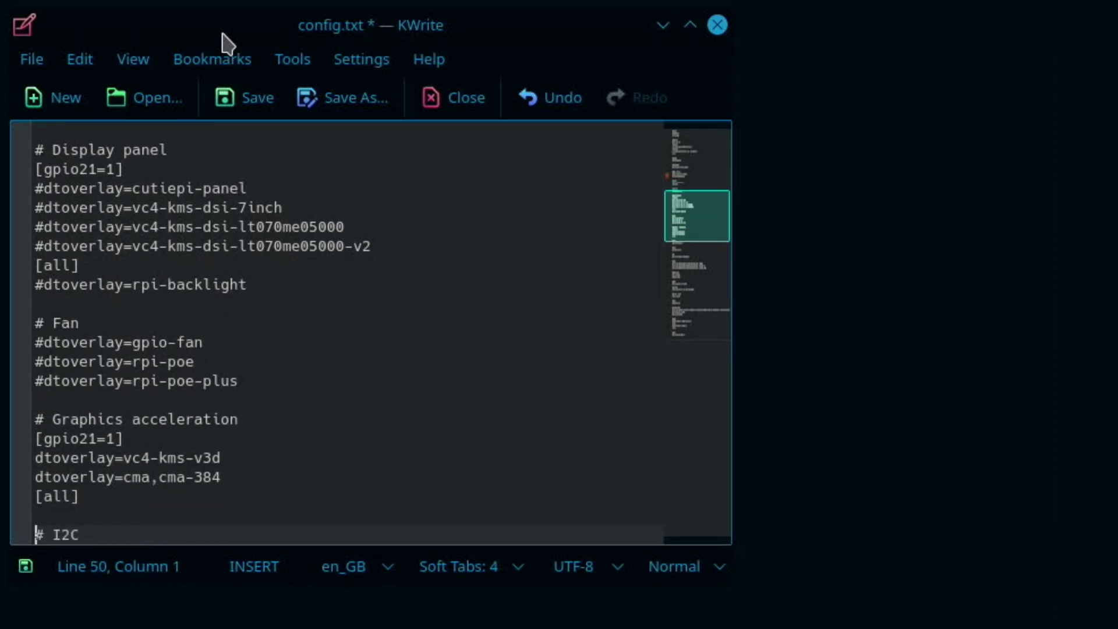
{"action": "key", "text": "Down"}
{"action": "key", "text": "Down"}
{"action": "key", "text": "Down"}
{"action": "key", "text": "Down"}
{"action": "key", "text": "Down"}
{"action": "key", "text": "Down"}
{"action": "key", "text": "Down"}
{"action": "key", "text": "Down"}
{"action": "key", "text": "Down"}
{"action": "key", "text": "Down"}
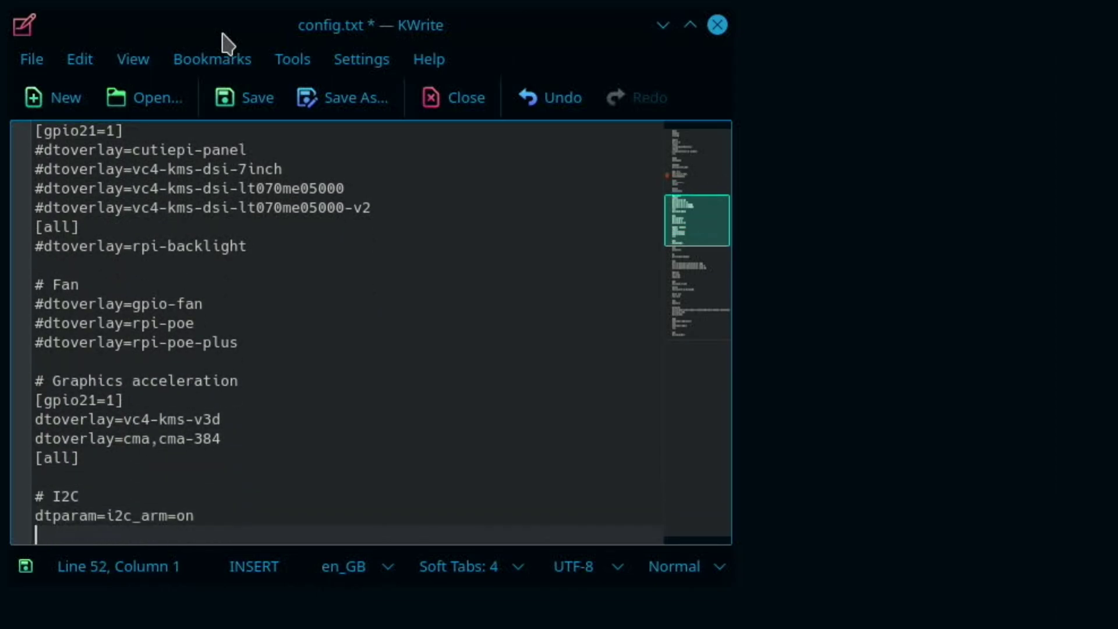
{"action": "key", "text": "Down"}
{"action": "key", "text": "Down"}
{"action": "key", "text": "Down"}
{"action": "key", "text": "Down"}
{"action": "key", "text": "Down"}
{"action": "key", "text": "Down"}
{"action": "key", "text": "Down"}
{"action": "key", "text": "Down"}
{"action": "key", "text": "Down"}
{"action": "key", "text": "Down"}
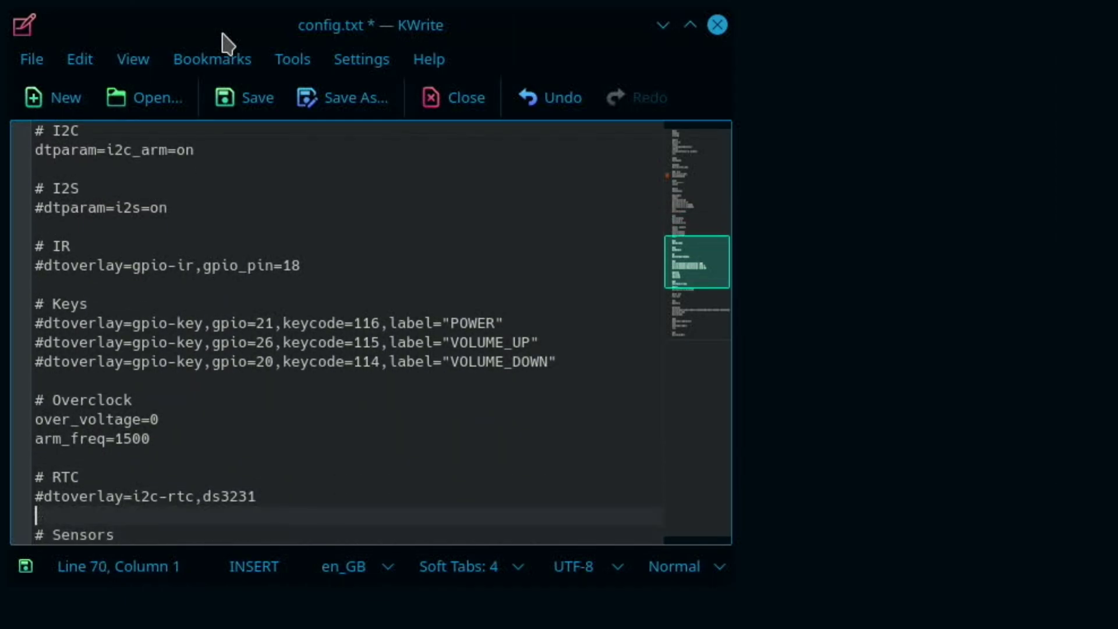
- Change over_voltage from 0 to 6 and arm_freq from 1500 to 2100 in config.txt
{"action": "key", "text": "Up"}
{"action": "key", "text": "Up"}
{"action": "key", "text": "Up"}
{"action": "key", "text": "Up"}
{"action": "key", "text": "Up"}
{"action": "key", "text": "Right"}
{"action": "key", "text": "Right"}
{"action": "key", "text": "Right"}
{"action": "key", "text": "Right"}
{"action": "key", "text": "Right"}
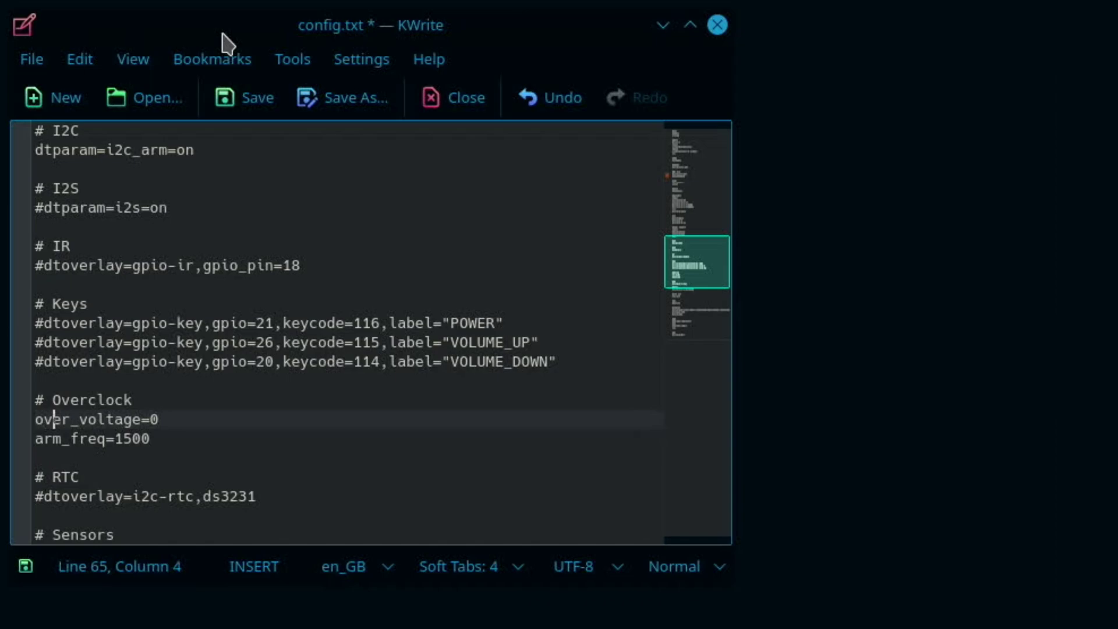
{"action": "key", "text": "Right"}
{"action": "key", "text": "Right"}
{"action": "key", "text": "Right"}
{"action": "key", "text": "Right"}
{"action": "key", "text": "Right"}
{"action": "key", "text": "Right"}
{"action": "key", "text": "Right"}
{"action": "key", "text": "Right"}
{"action": "key", "text": "Right"}
{"action": "key", "text": "BackSpace"}
{"action": "type", "text": "6"}
{"action": "key", "text": "Down"}
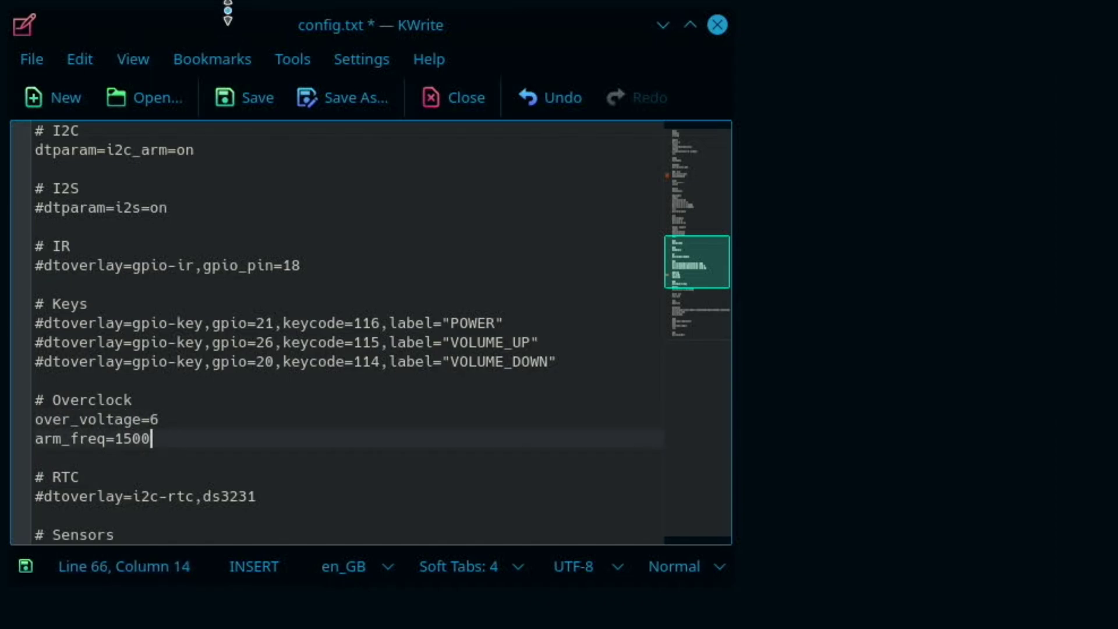
{"action": "key", "text": "Left"}
{"action": "key", "text": "BackSpace"}
{"action": "key", "text": "BackSpace"}
{"action": "type", "text": "21"}
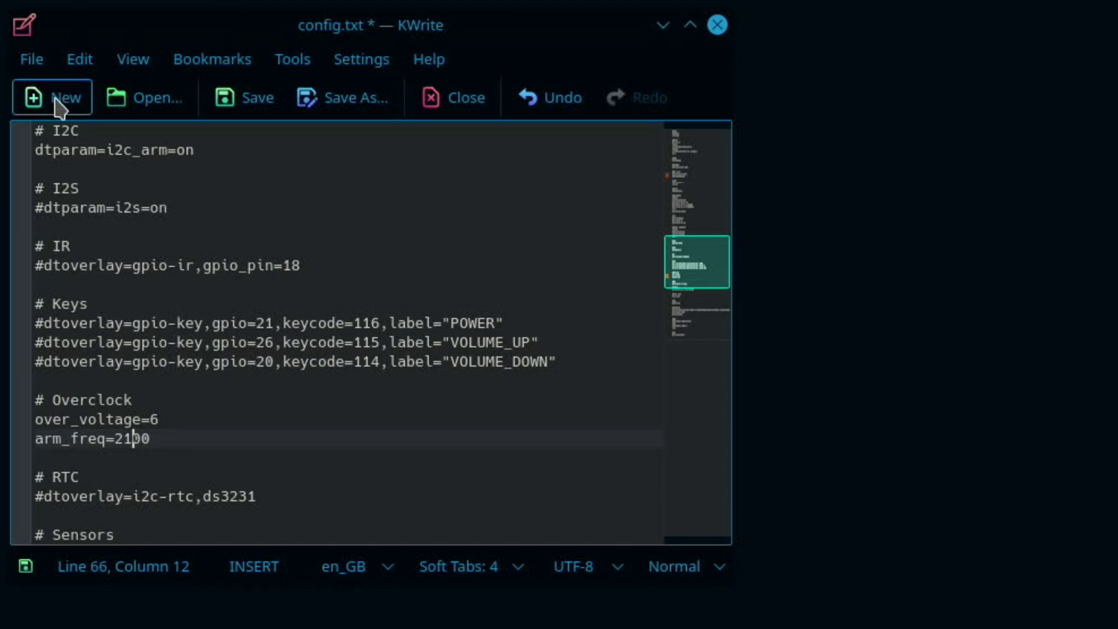
- Save config.txt and close KWrite
{"action": "left_click", "coordinate": [33, 61]}
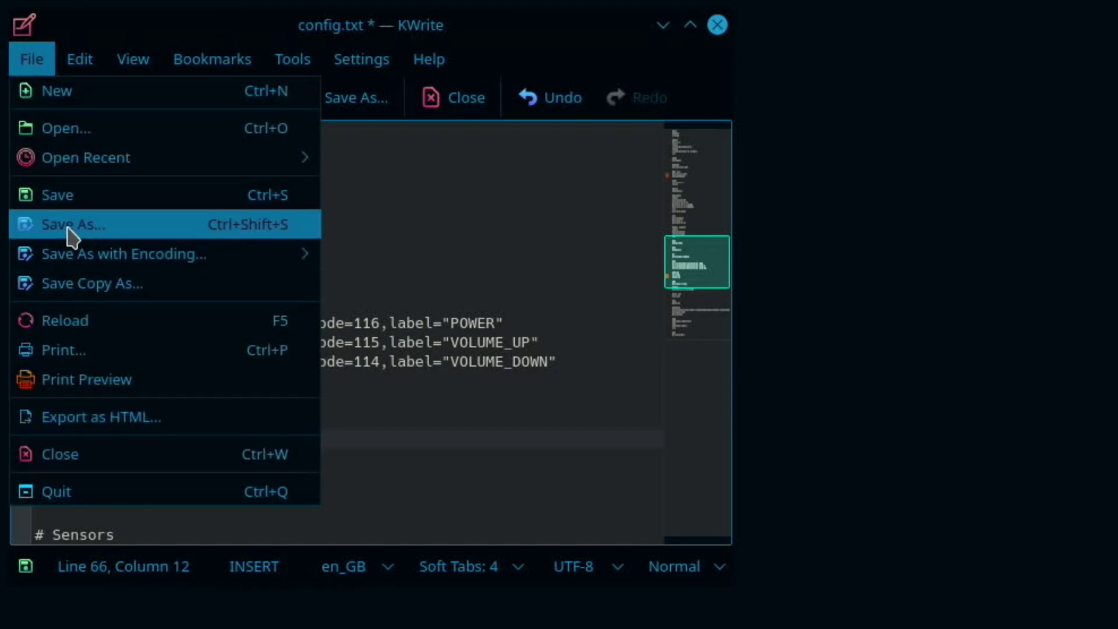
{"action": "left_click", "coordinate": [47, 197]}
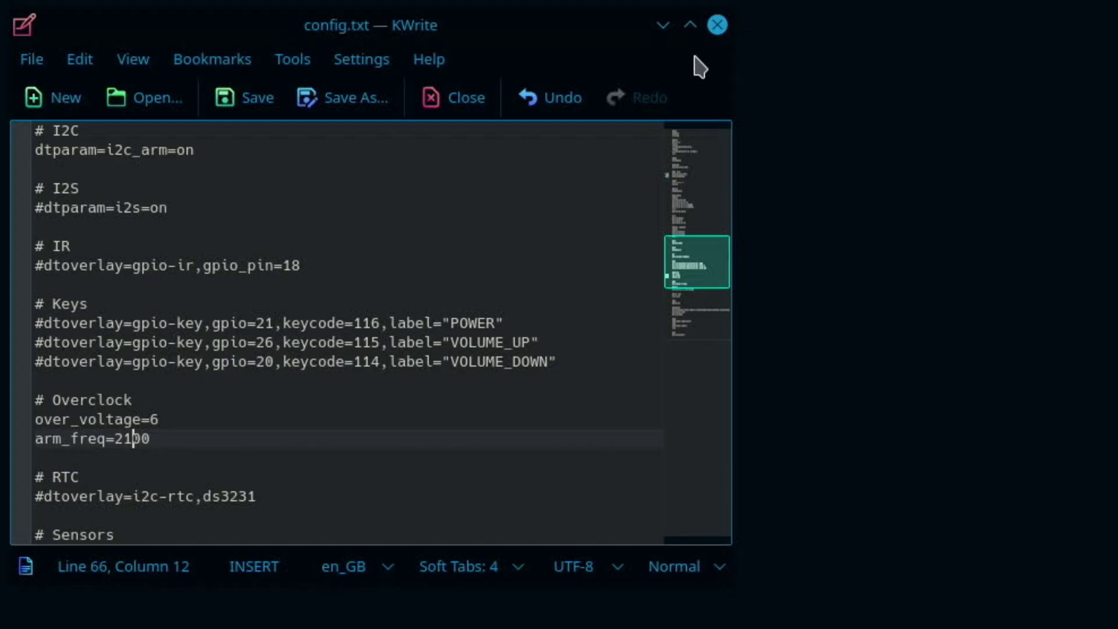
{"action": "left_click", "coordinate": [716, 26]}
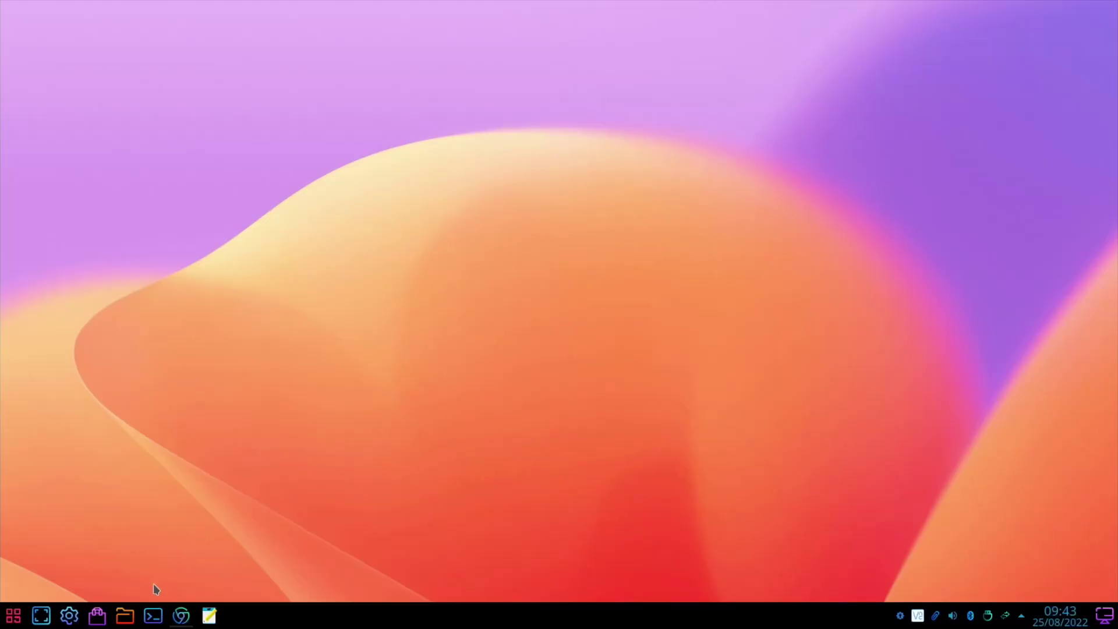
- Glance at the home folder in Dolphin, close it, and launch GParted from the launcher search
{"action": "left_click", "coordinate": [124, 617]}
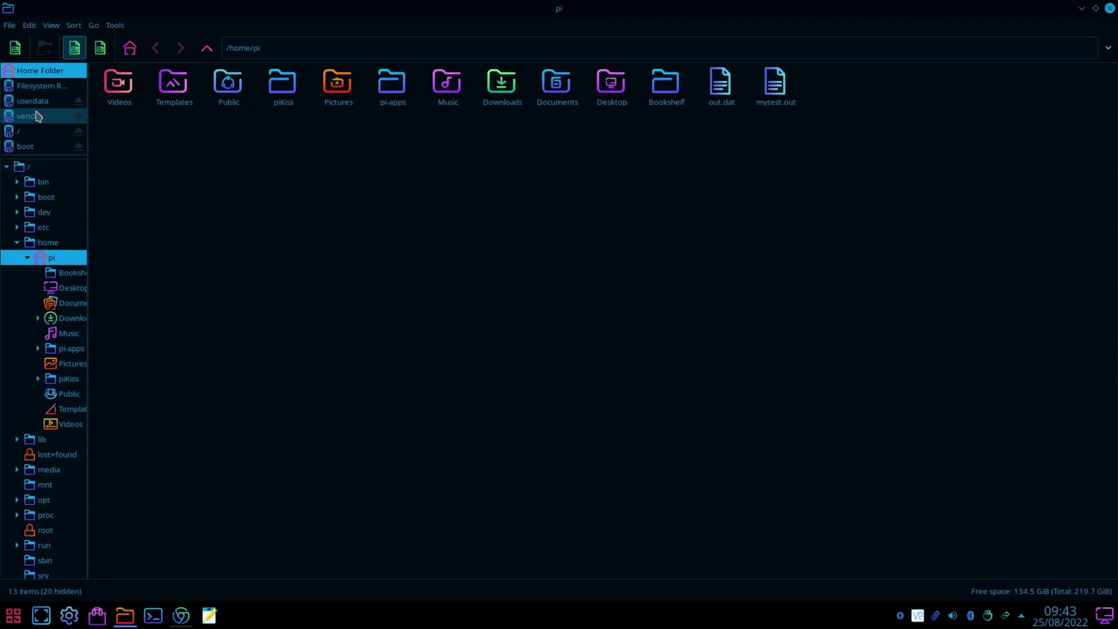
{"action": "left_click", "coordinate": [1109, 9]}
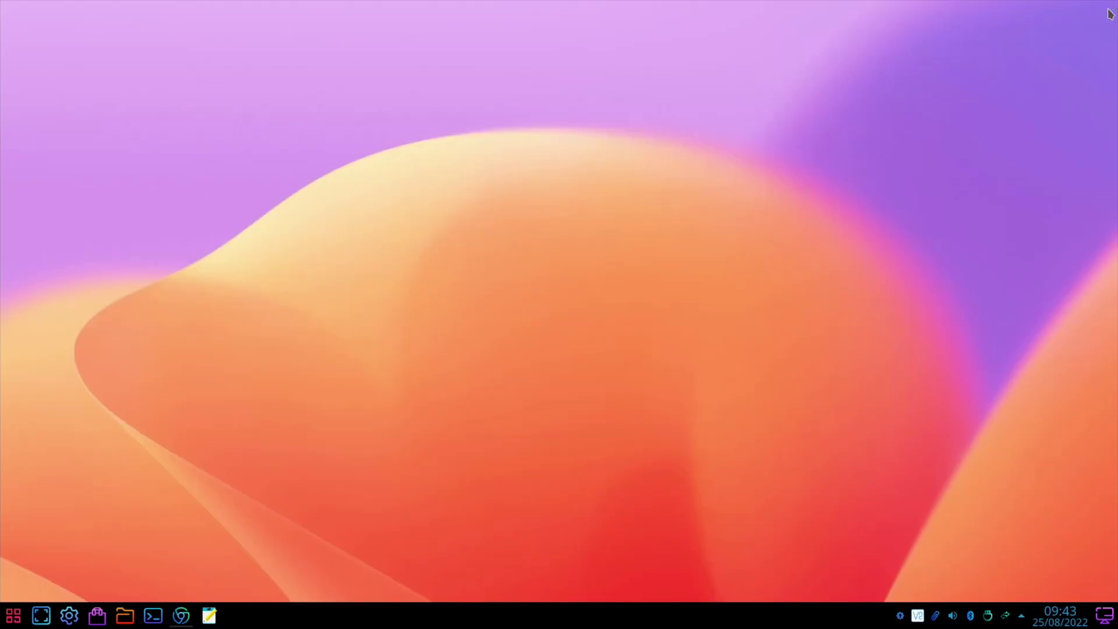
{"action": "key", "text": "super"}
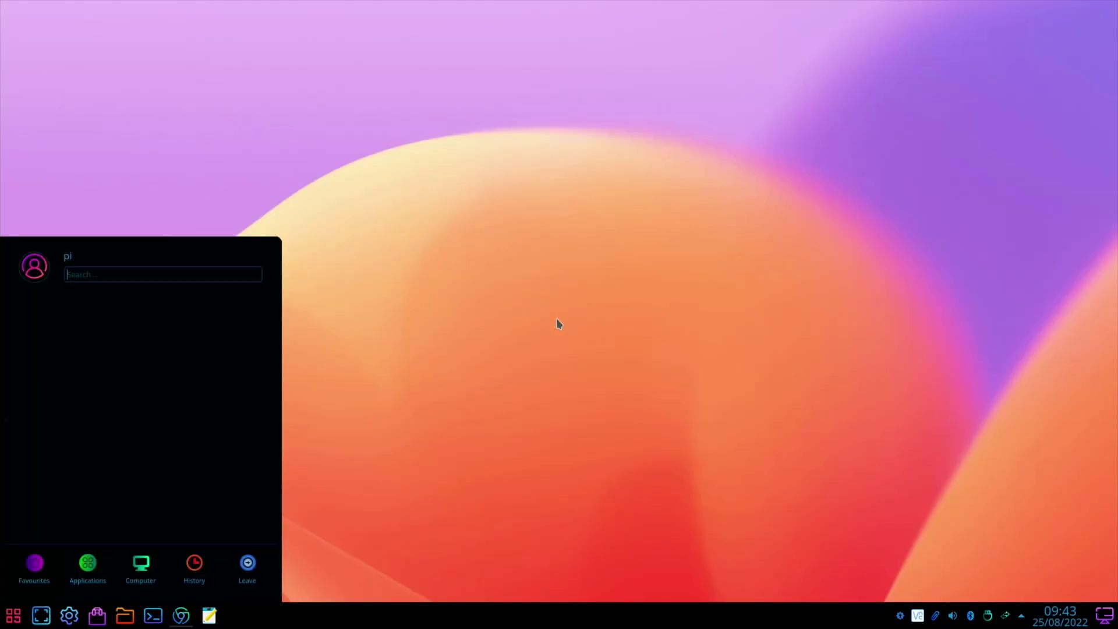
{"action": "type", "text": "gparted"}
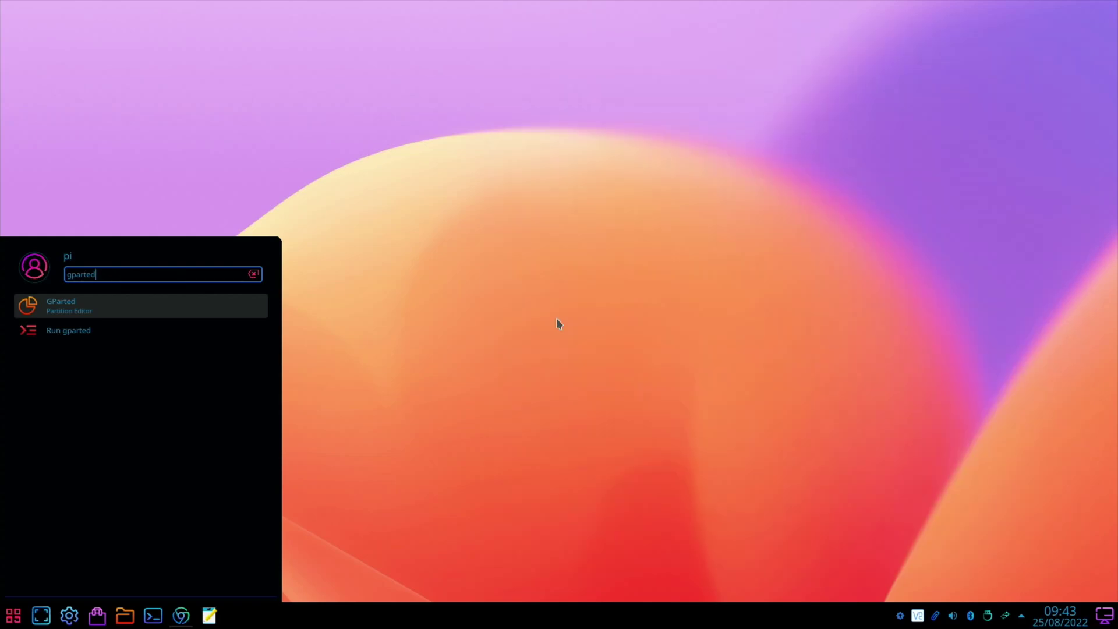
{"action": "key", "text": "Return"}
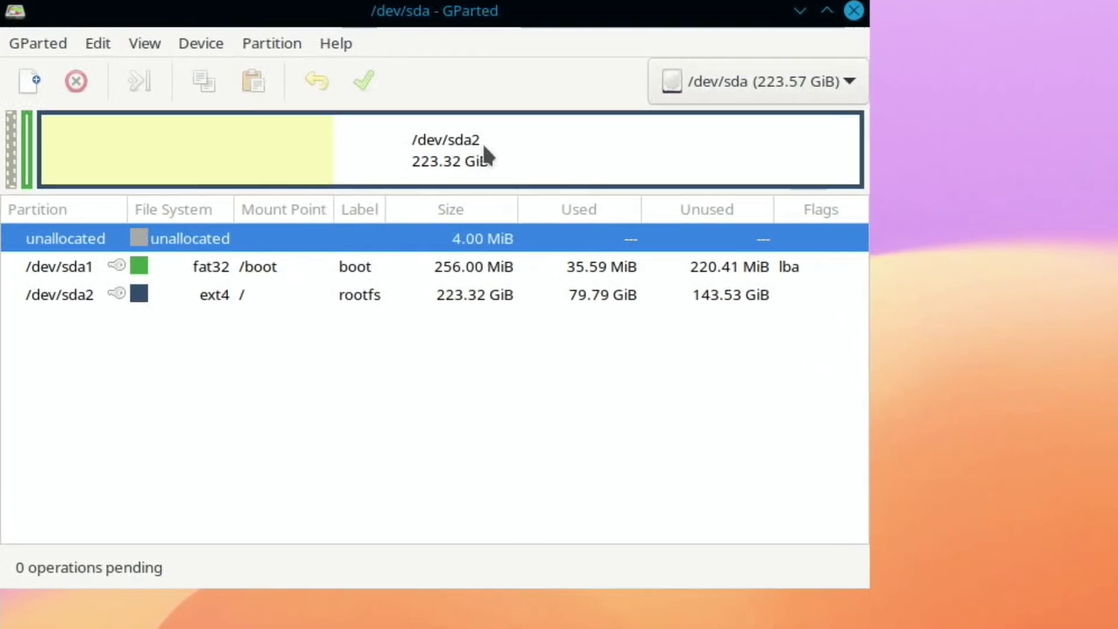
- Switch GParted to the 55.90 GiB /dev/sdb disk and select its userdata partition sdb4
{"action": "left_click", "coordinate": [817, 76]}
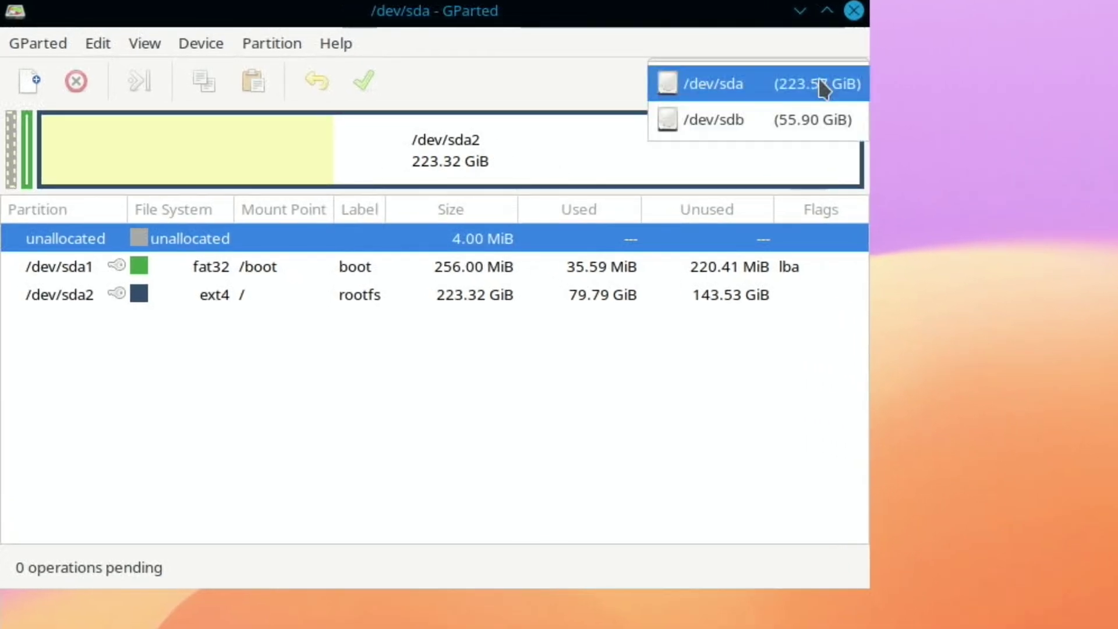
{"action": "left_click", "coordinate": [793, 121]}
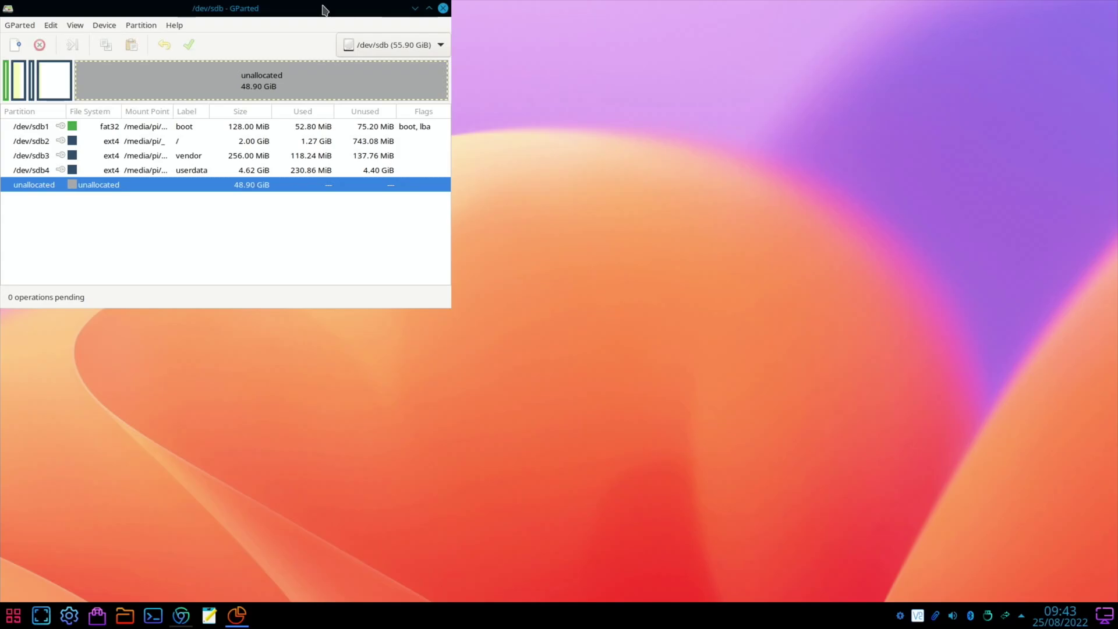
{"action": "left_click_drag", "start_coordinate": [324, 10], "coordinate": [540, 96]}
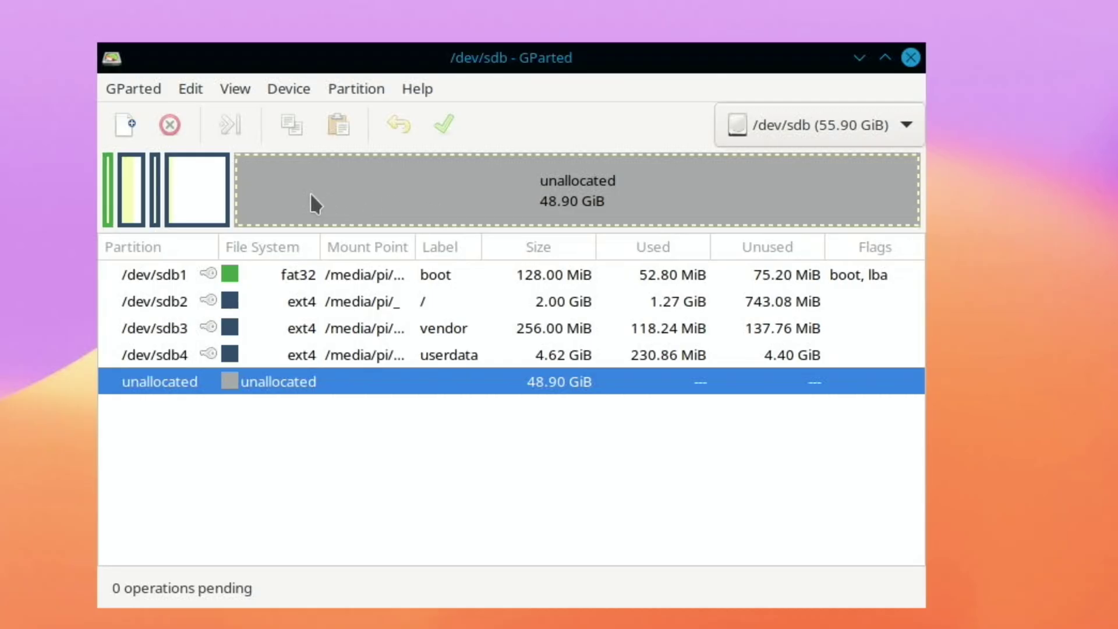
{"action": "left_click", "coordinate": [209, 196]}
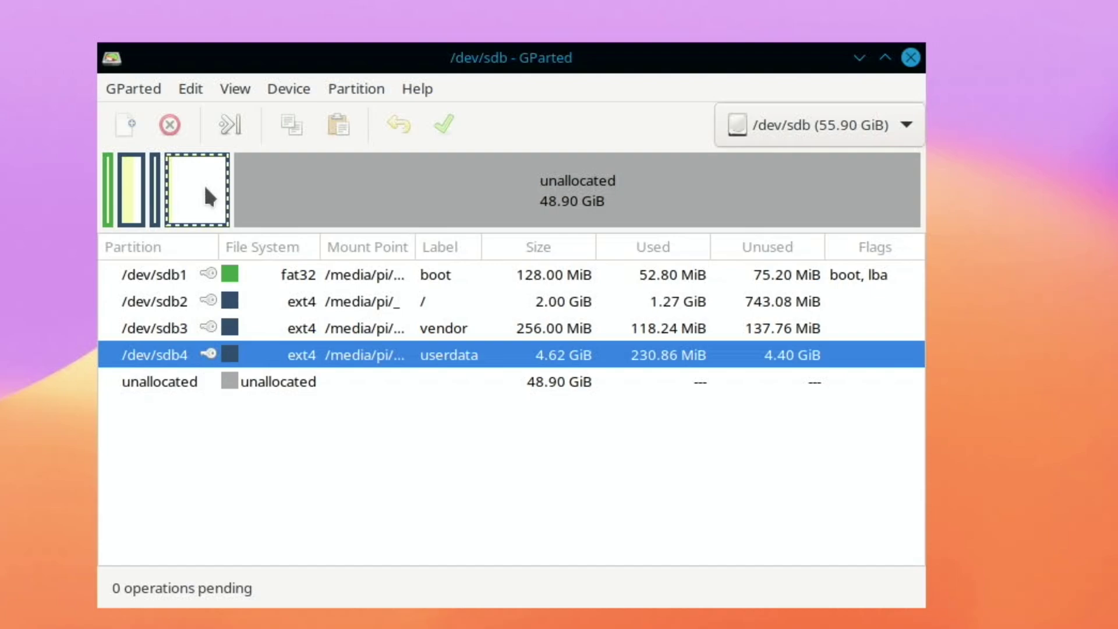
- Queue a resize of /dev/sdb4 to fill all free space, 54809 MiB
{"action": "right_click", "coordinate": [208, 196]}
{"action": "left_click", "coordinate": [257, 262]}
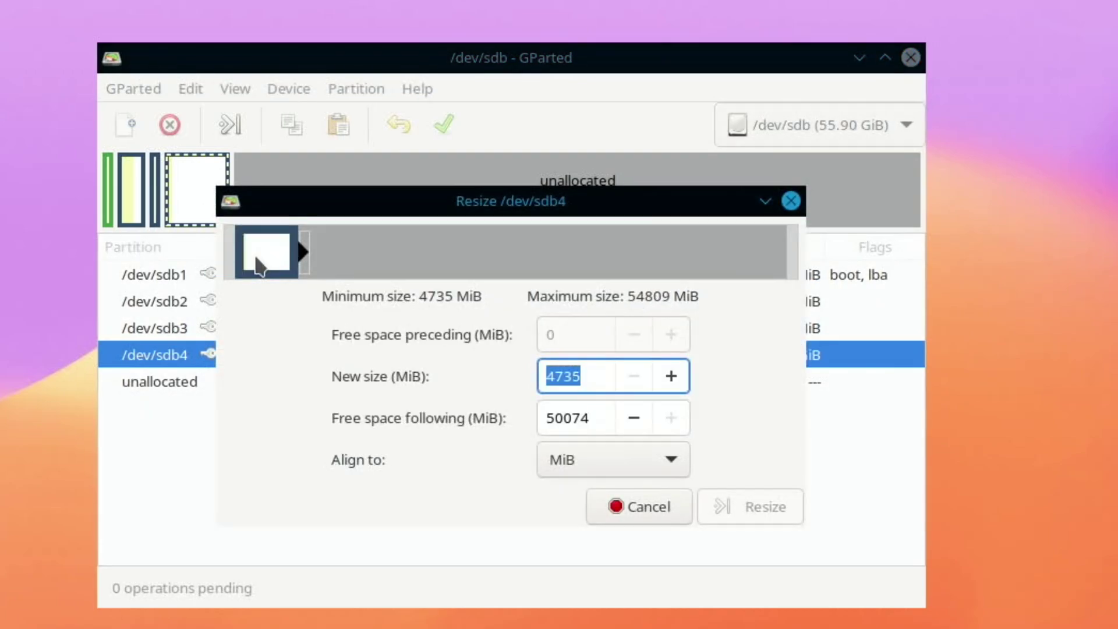
{"action": "left_click_drag", "start_coordinate": [300, 252], "coordinate": [793, 252]}
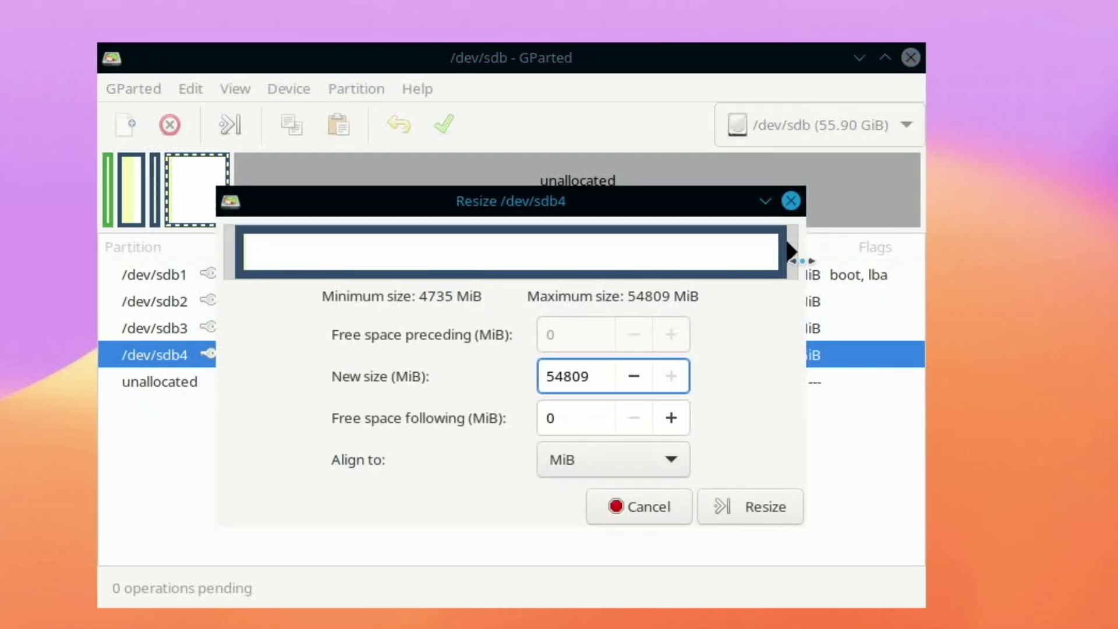
{"action": "left_click", "coordinate": [737, 507]}
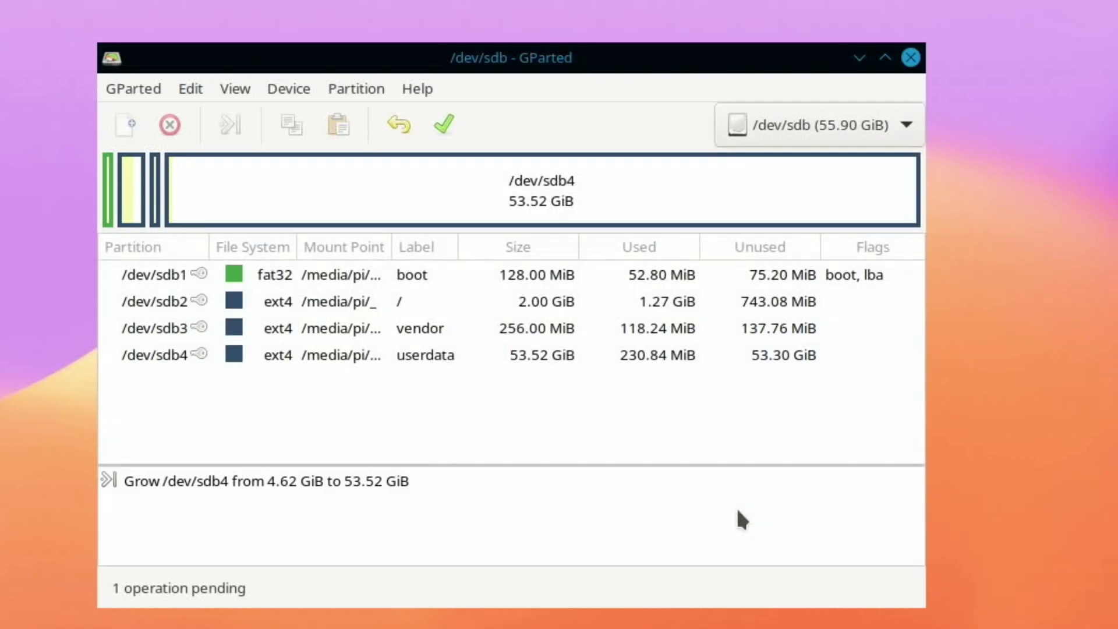
- Apply the pending grow operation and close GParted
{"action": "left_click", "coordinate": [436, 137]}
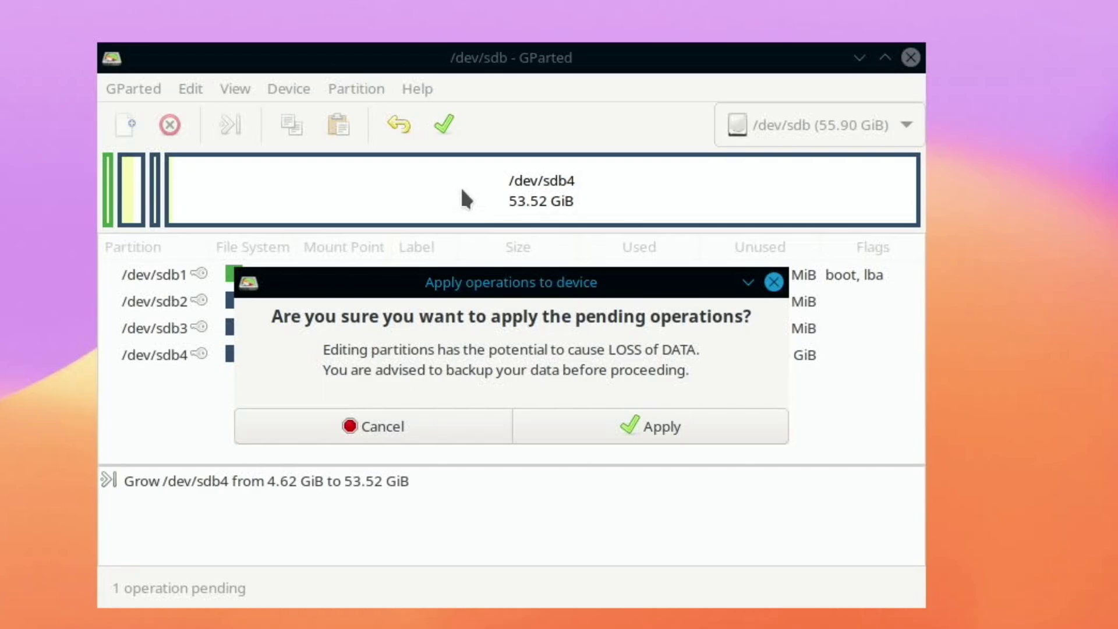
{"action": "left_click", "coordinate": [597, 425]}
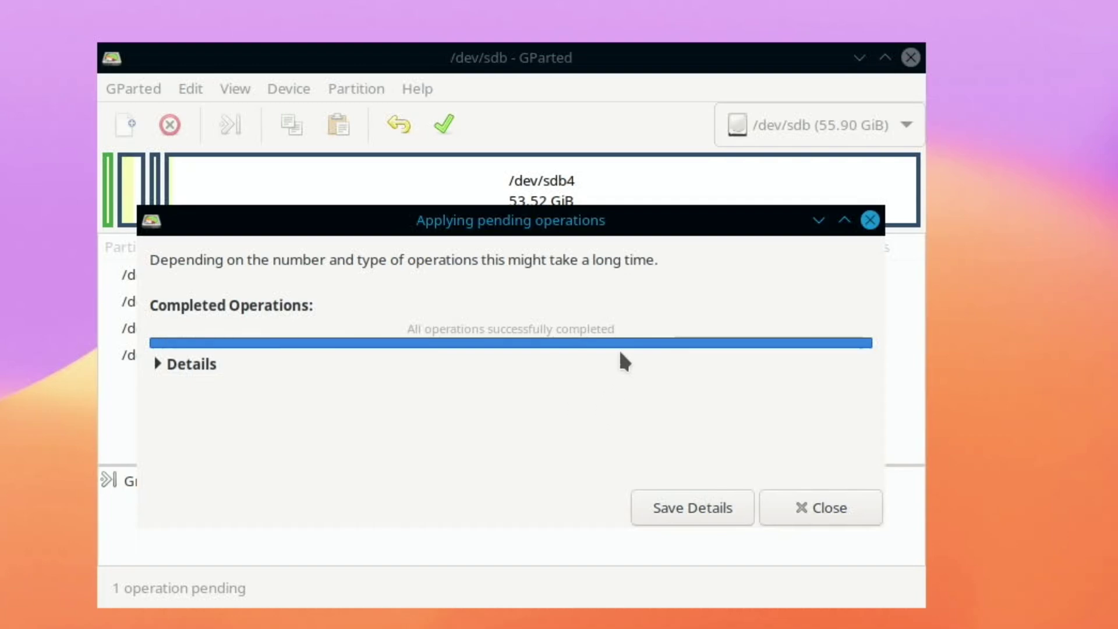
{"action": "left_click", "coordinate": [815, 508]}
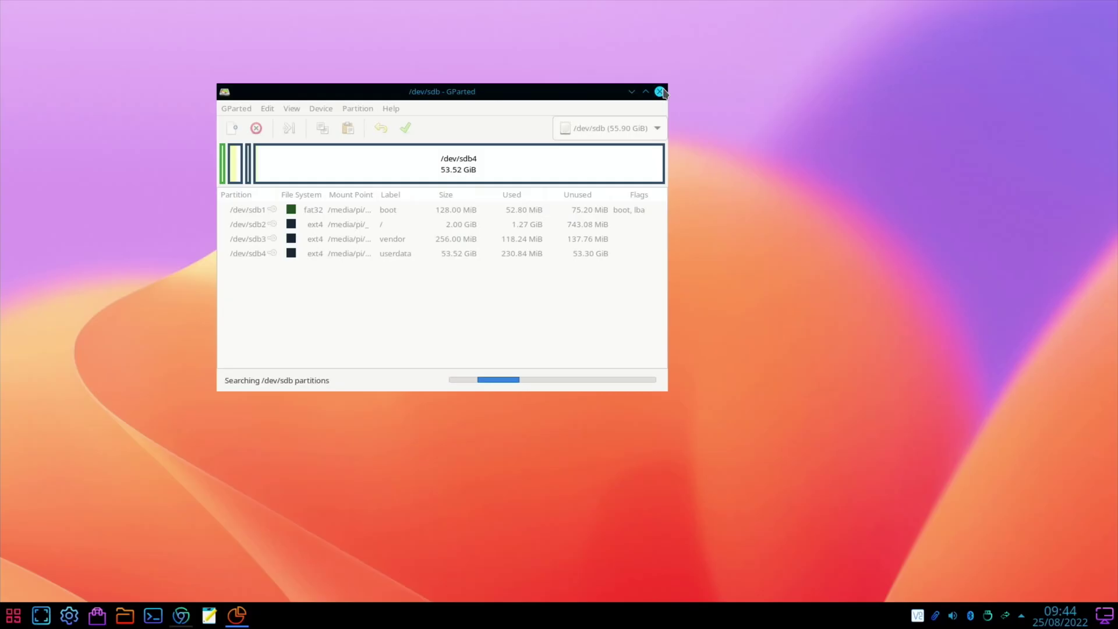
{"action": "left_click", "coordinate": [911, 57]}
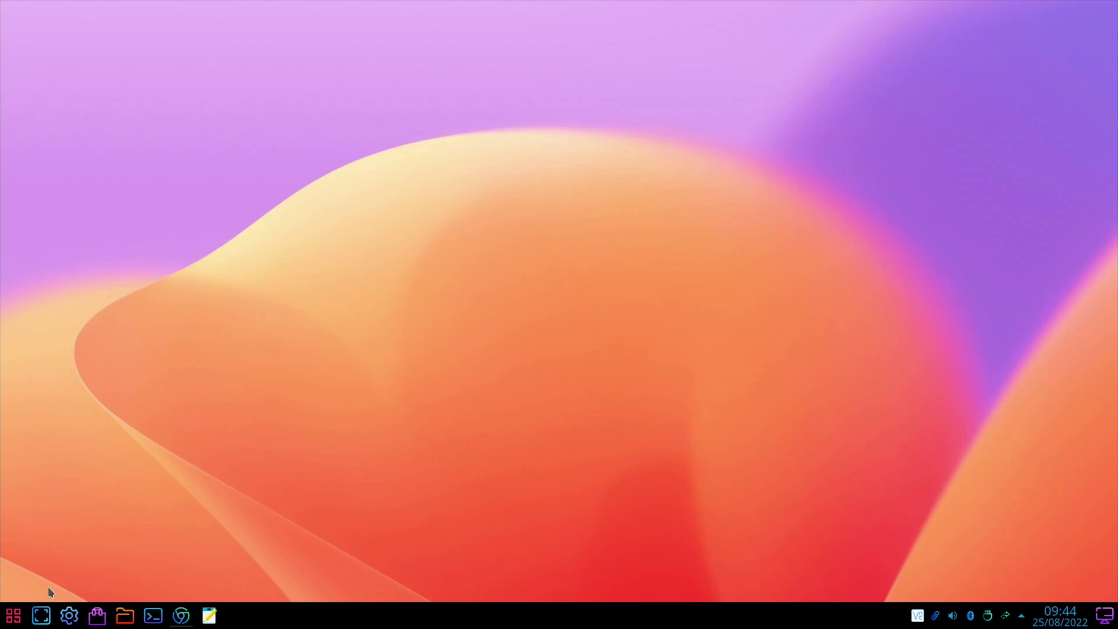
- Shut down the Raspberry Pi desktop from the launcher's Leave options
{"action": "left_click", "coordinate": [13, 615]}
{"action": "left_click", "coordinate": [247, 566]}
{"action": "left_click", "coordinate": [110, 449]}
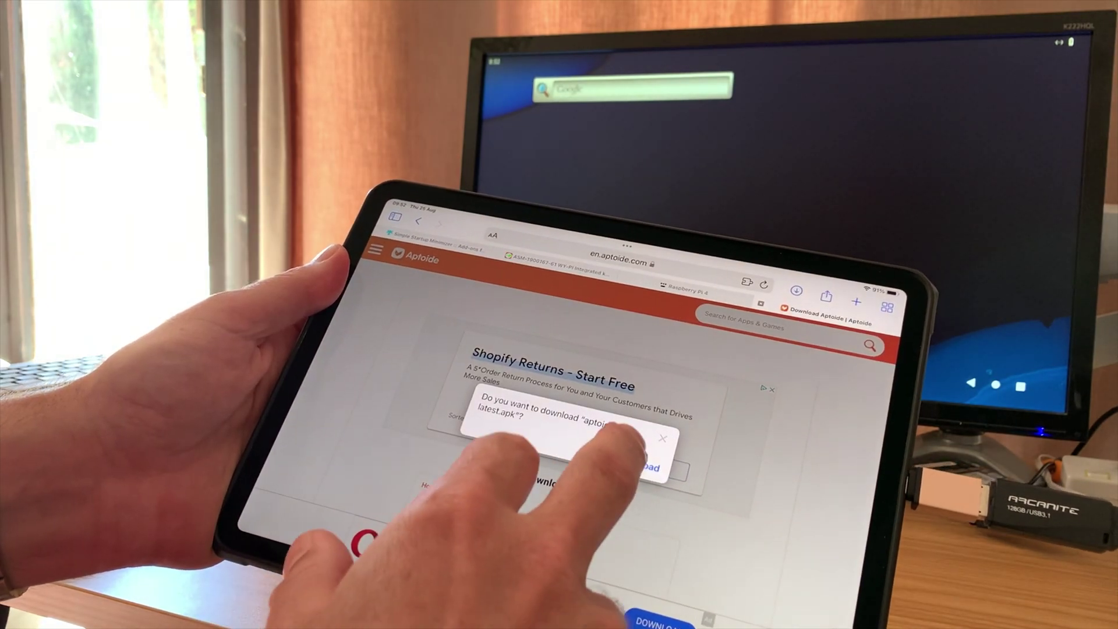
- Download aptoide-latest.apk in Safari and locate it in the Files app's Downloads folder
{"action": "left_click", "coordinate": [645, 463]}
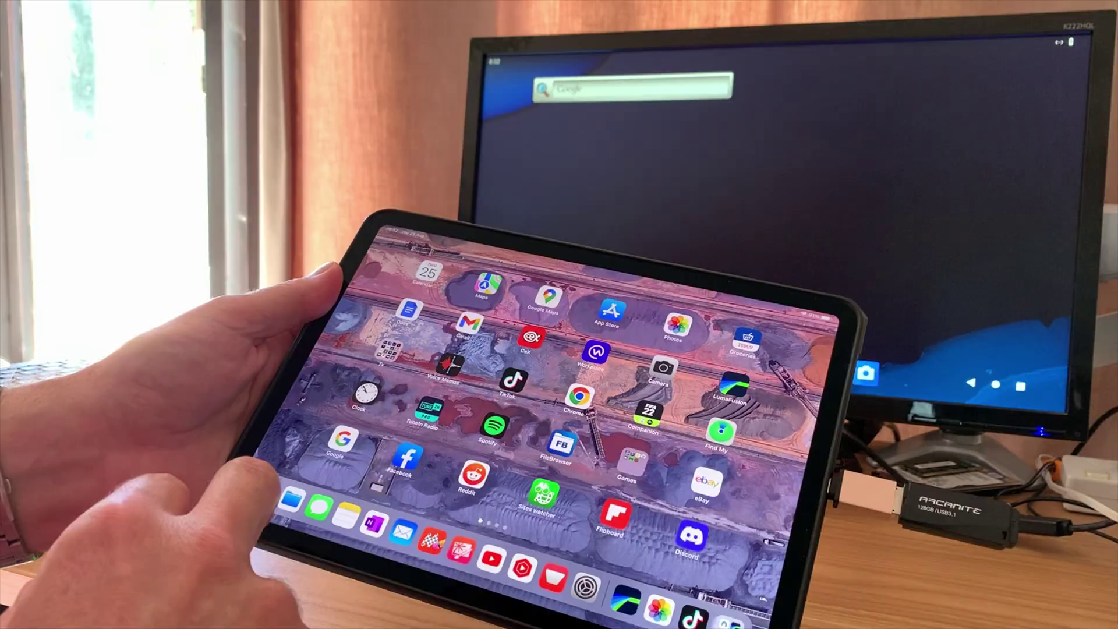
{"action": "left_click", "coordinate": [250, 559]}
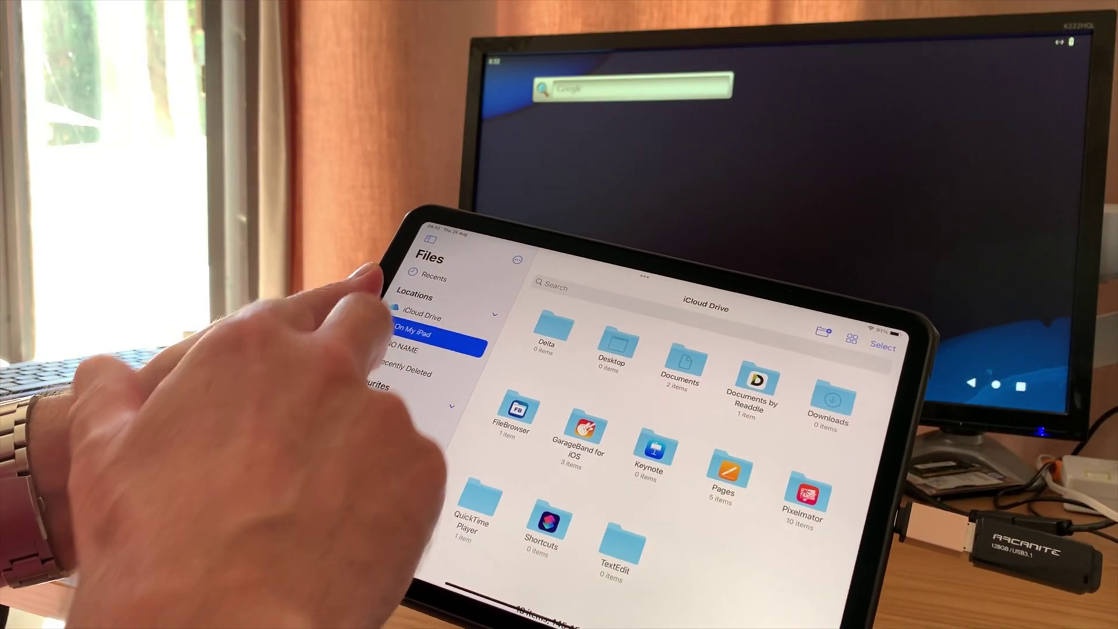
{"action": "left_click", "coordinate": [368, 425]}
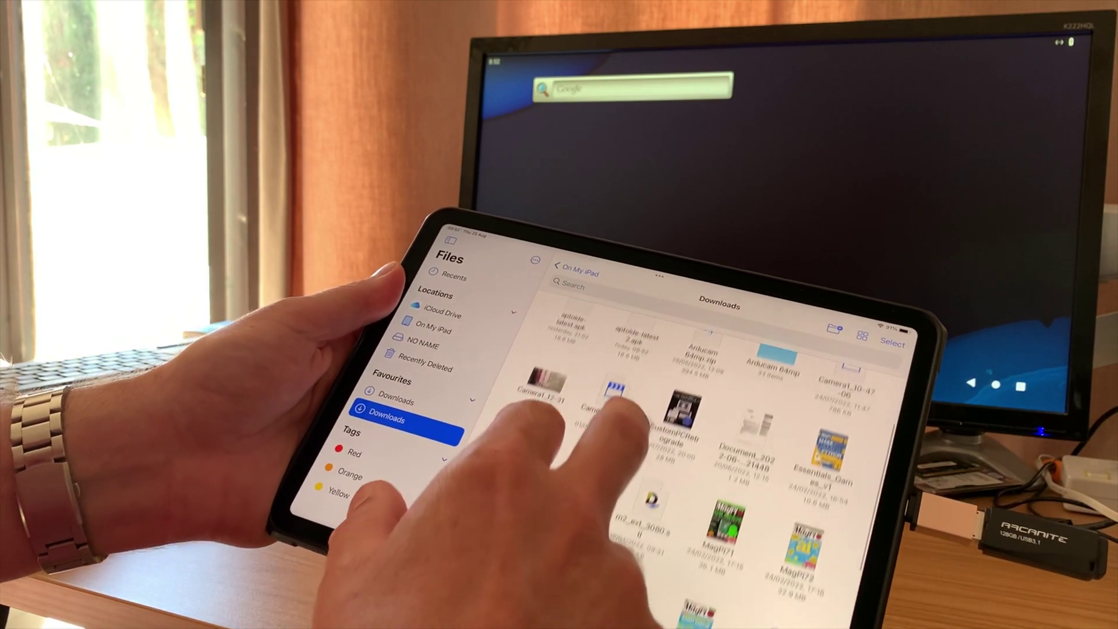
{"action": "scroll", "coordinate": [669, 443], "scroll_direction": "down", "scroll_amount": 3}
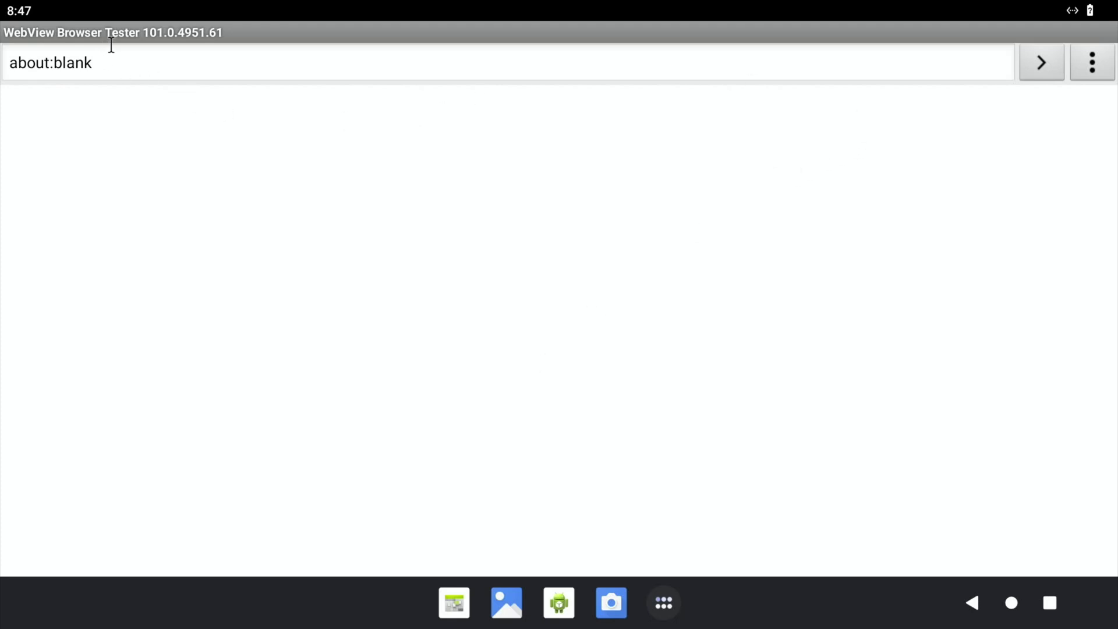
- Leave the WebView Browser Tester and launch Android Settings from the app drawer
{"action": "left_click", "coordinate": [1102, 71]}
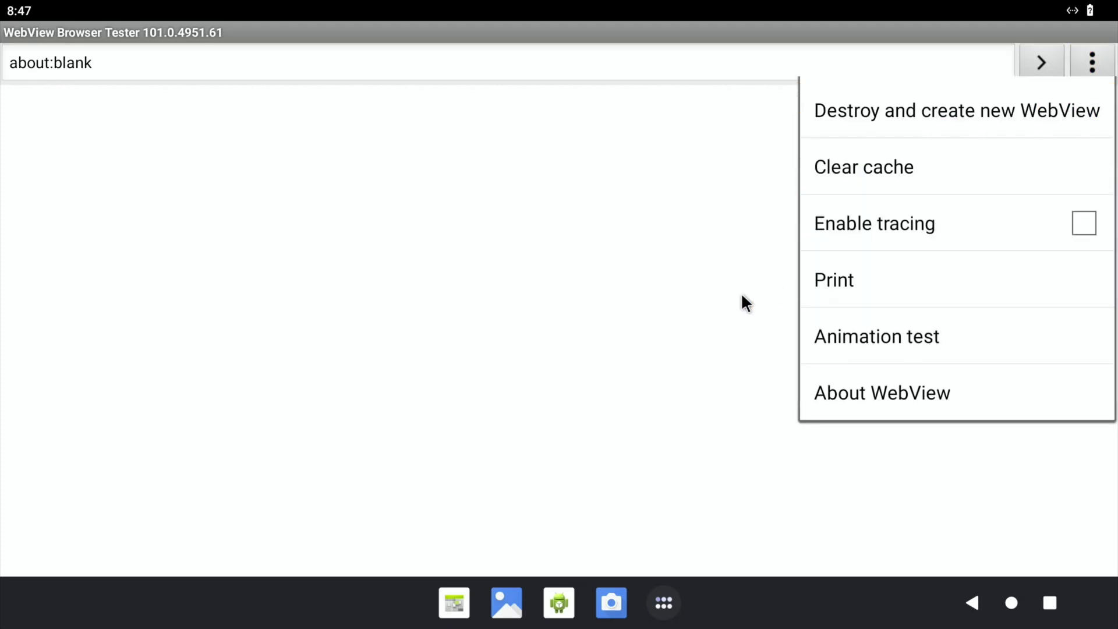
{"action": "left_click", "coordinate": [664, 602]}
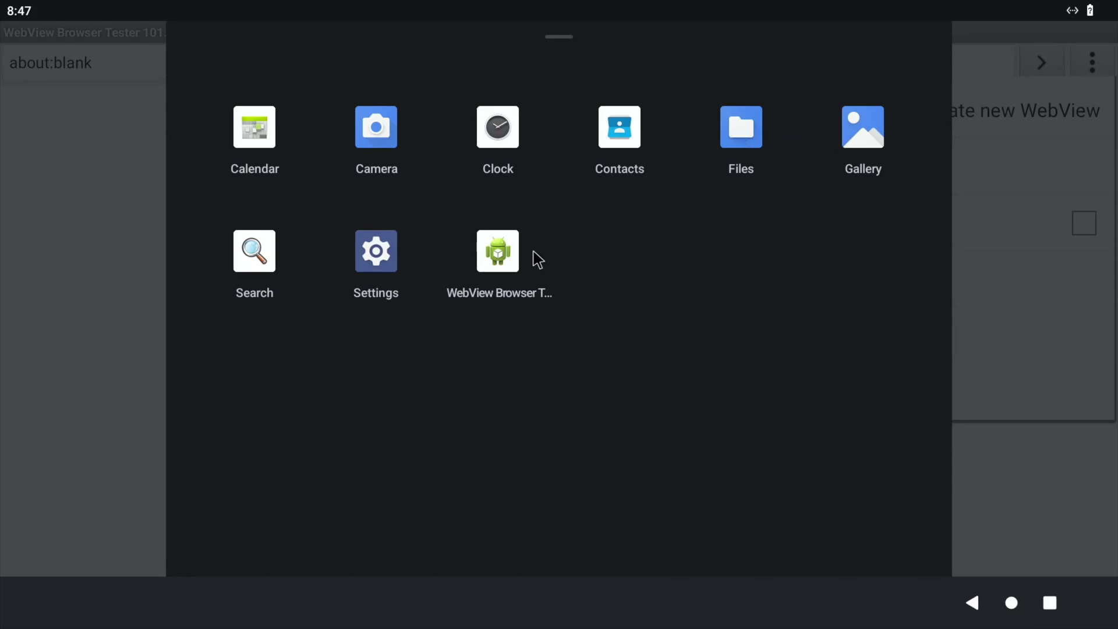
{"action": "left_click", "coordinate": [375, 256]}
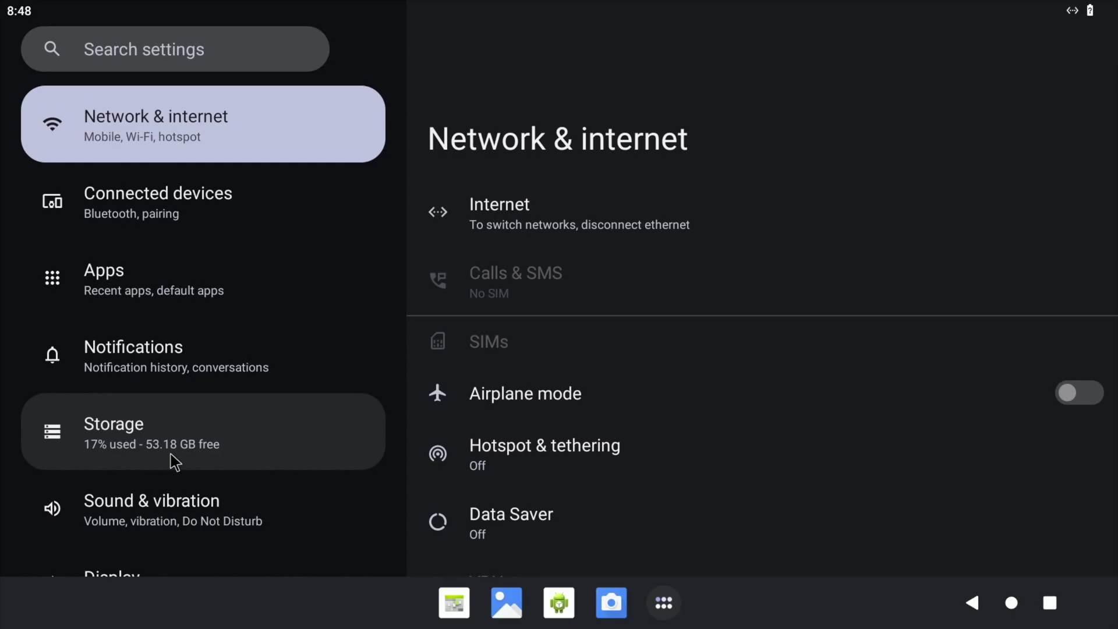
- Look through Connected devices and Bluetooth pairing, then scroll to About tablet (Raspberry Pi 4, Android 13)
{"action": "left_click", "coordinate": [149, 226]}
{"action": "left_click", "coordinate": [504, 203]}
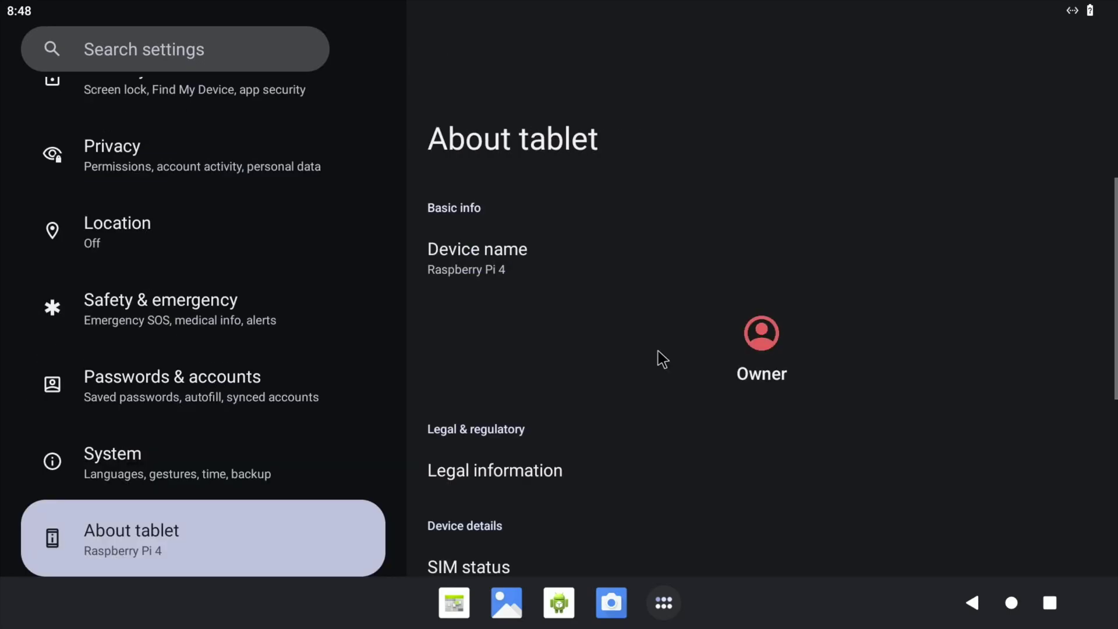
{"action": "scroll", "coordinate": [662, 359], "scroll_direction": "down", "scroll_amount": 3}
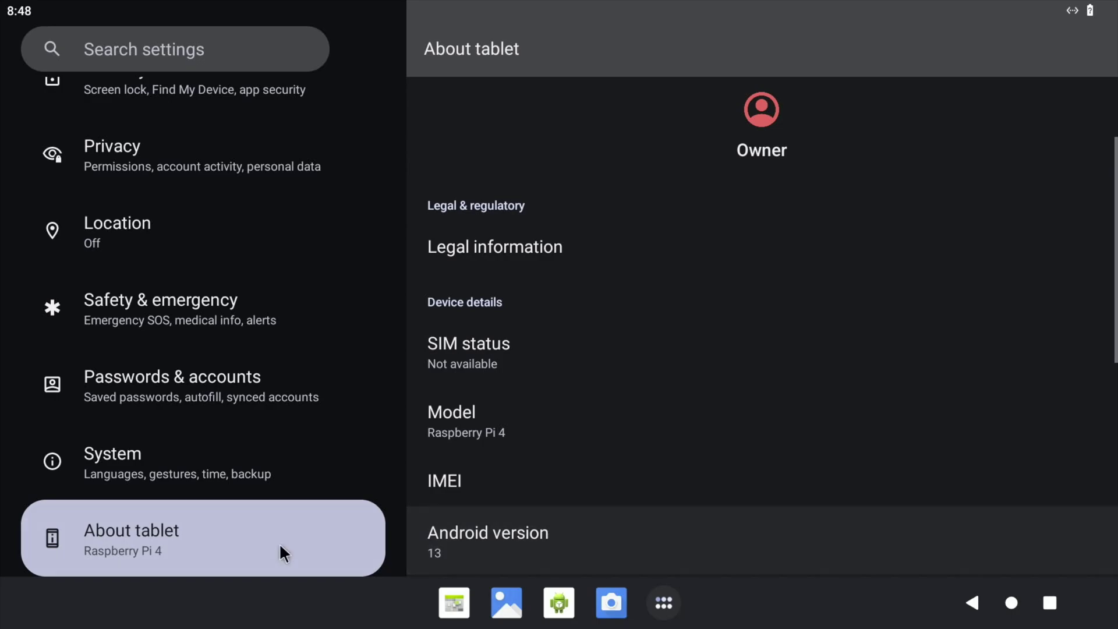
- Set Maximum CPU frequency to 2000 MHz in System > Raspberry Pi settings
{"action": "left_click", "coordinate": [138, 471]}
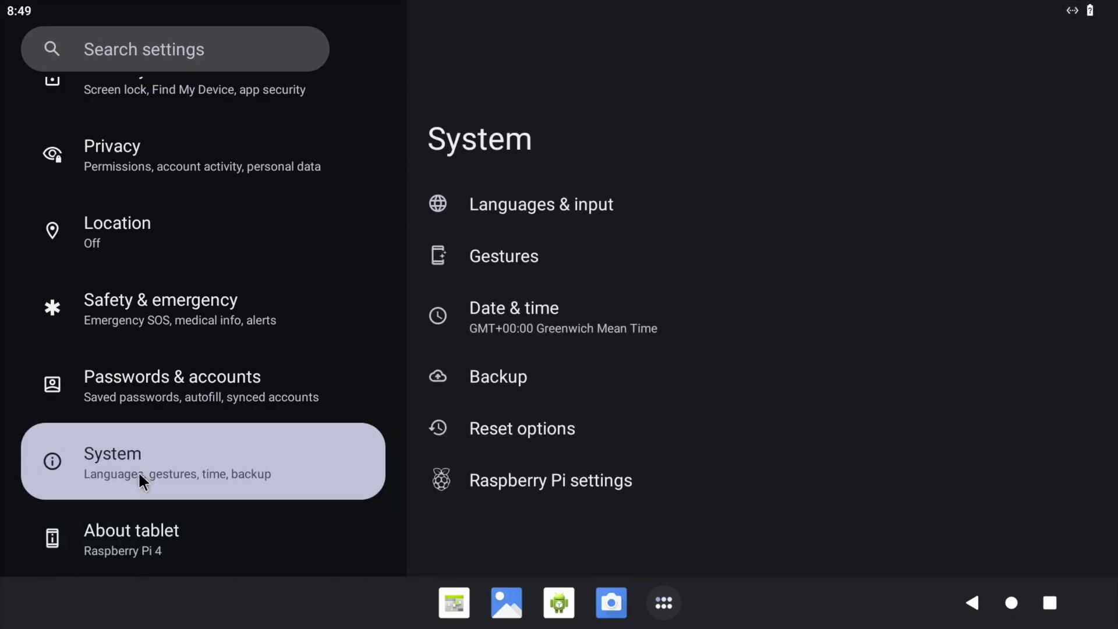
{"action": "left_click", "coordinate": [486, 499]}
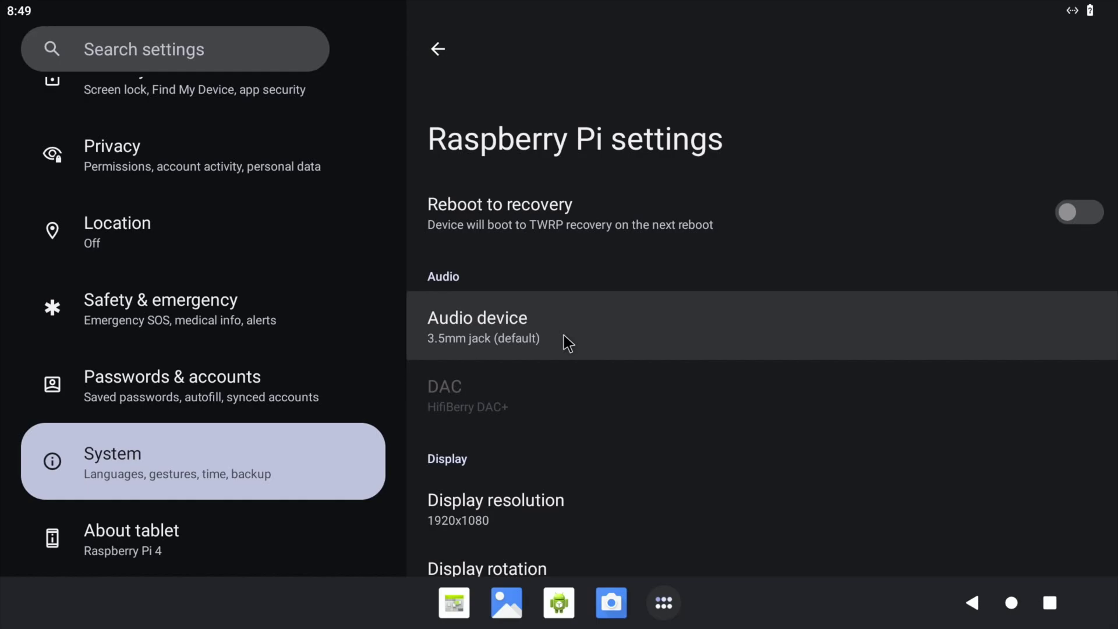
{"action": "scroll", "coordinate": [568, 344], "scroll_direction": "down", "scroll_amount": 5}
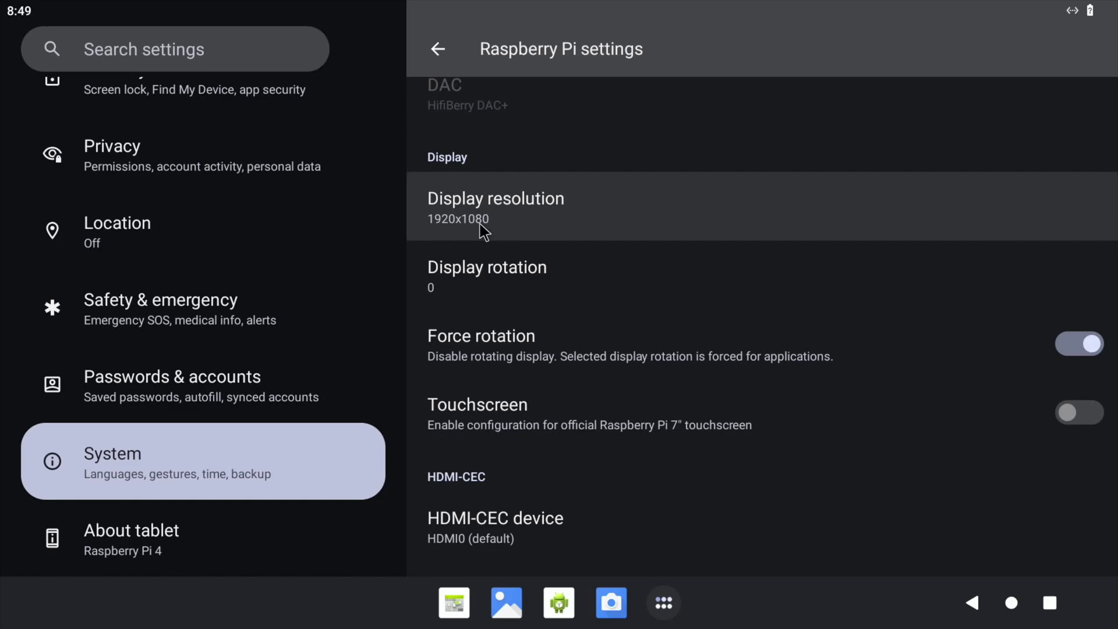
{"action": "scroll", "coordinate": [483, 230], "scroll_direction": "down", "scroll_amount": 3}
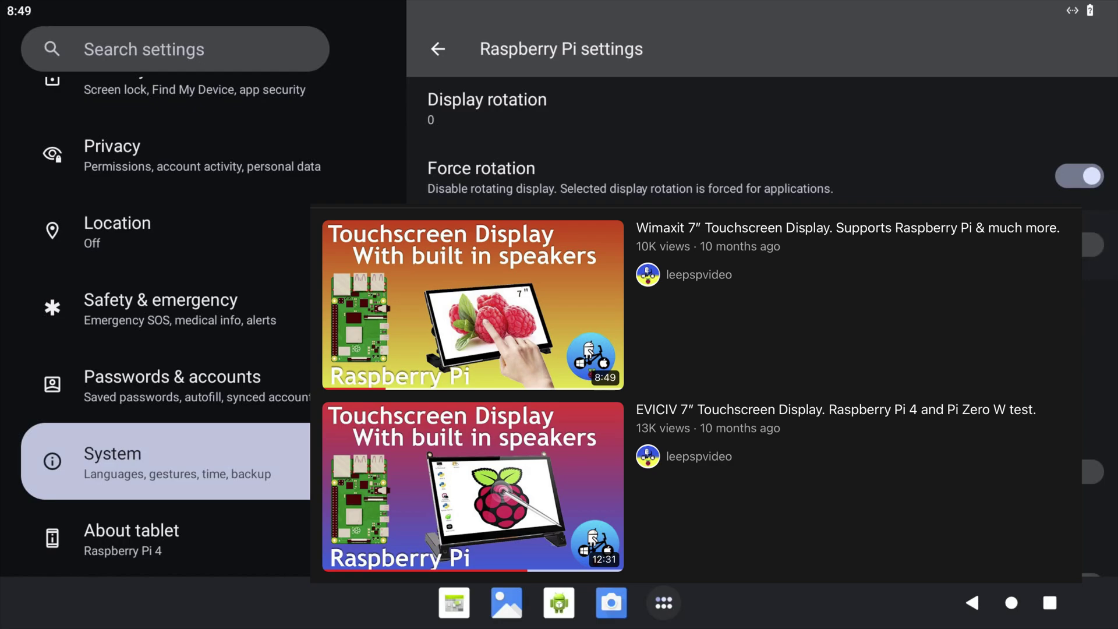
{"action": "scroll", "coordinate": [595, 326], "scroll_direction": "down", "scroll_amount": 5}
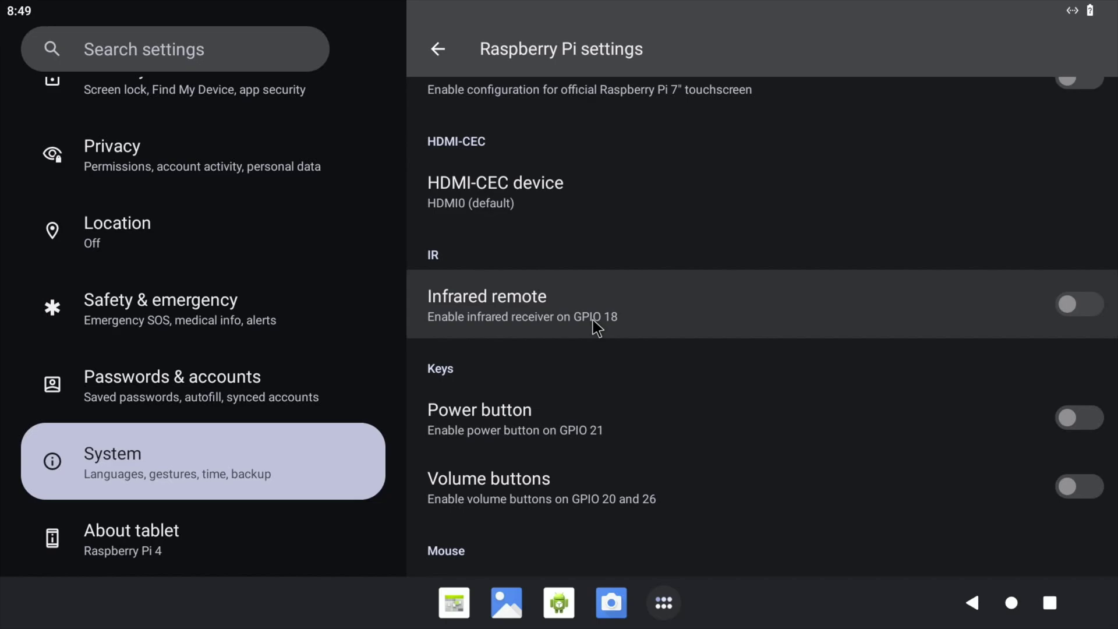
{"action": "scroll", "coordinate": [595, 326], "scroll_direction": "down", "scroll_amount": 4}
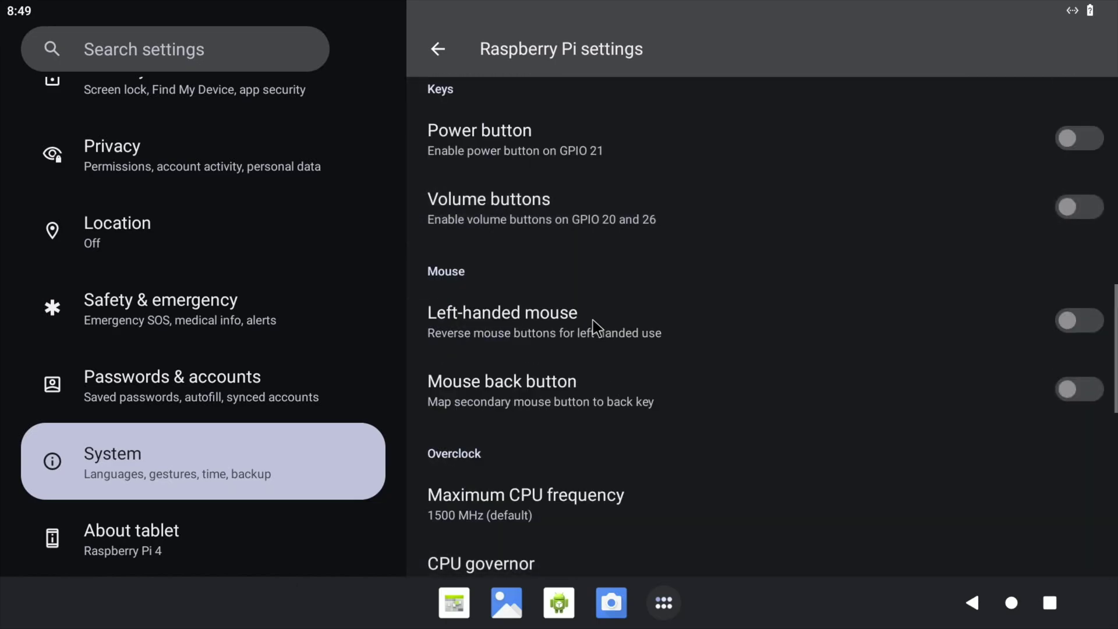
{"action": "scroll", "coordinate": [595, 326], "scroll_direction": "down", "scroll_amount": 3}
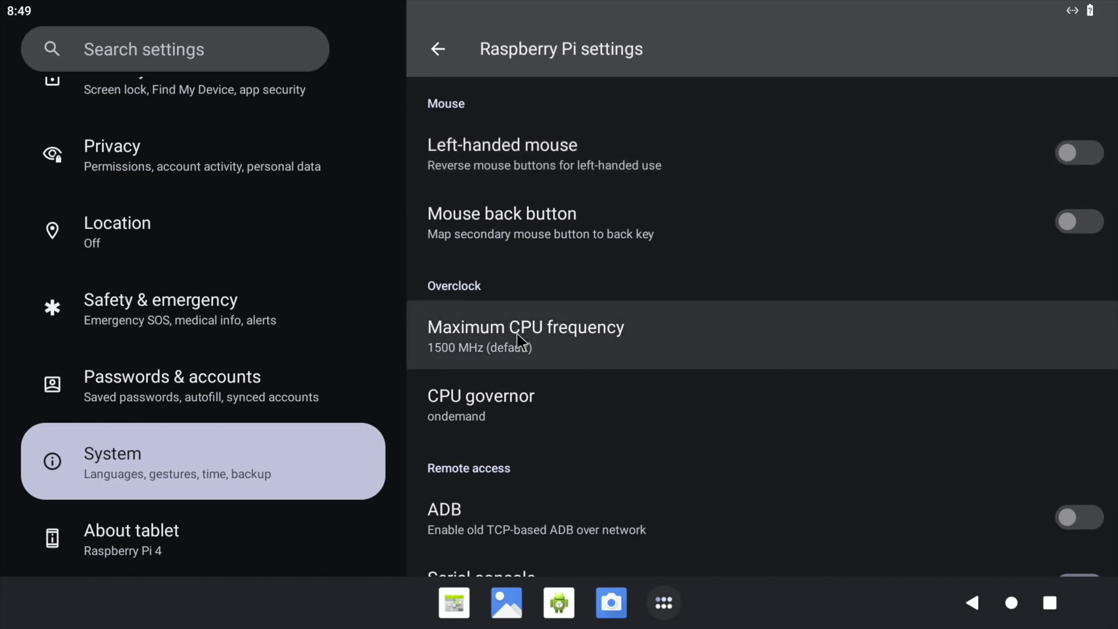
{"action": "left_click", "coordinate": [520, 340]}
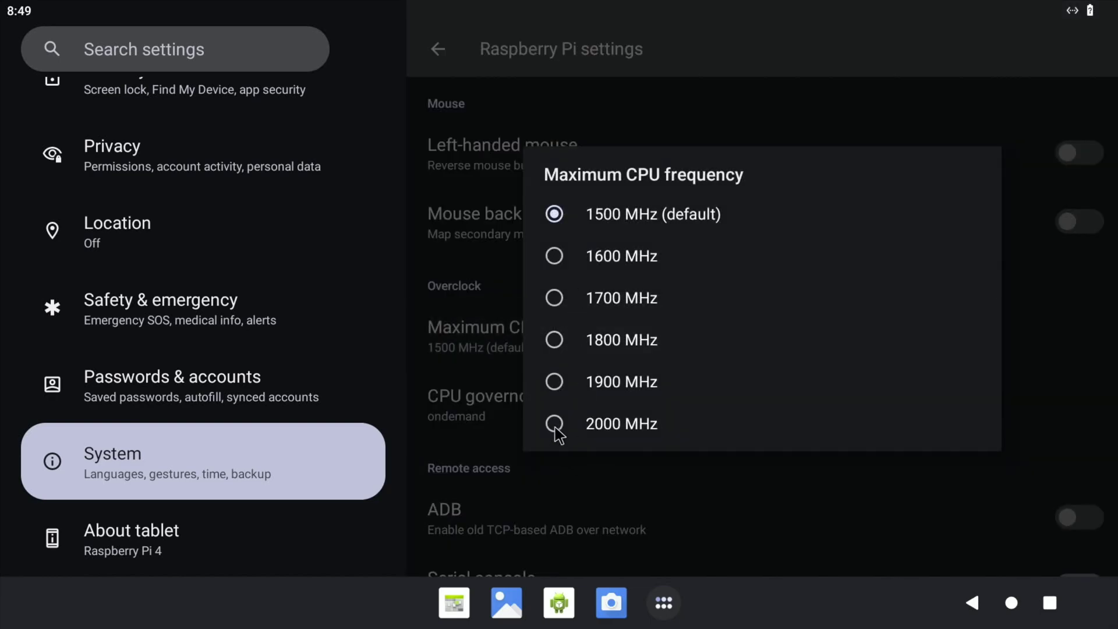
{"action": "left_click", "coordinate": [556, 427]}
- Pull down quick settings to reach the power off and restart options
{"action": "scroll", "coordinate": [696, 331], "scroll_direction": "down", "scroll_amount": 3}
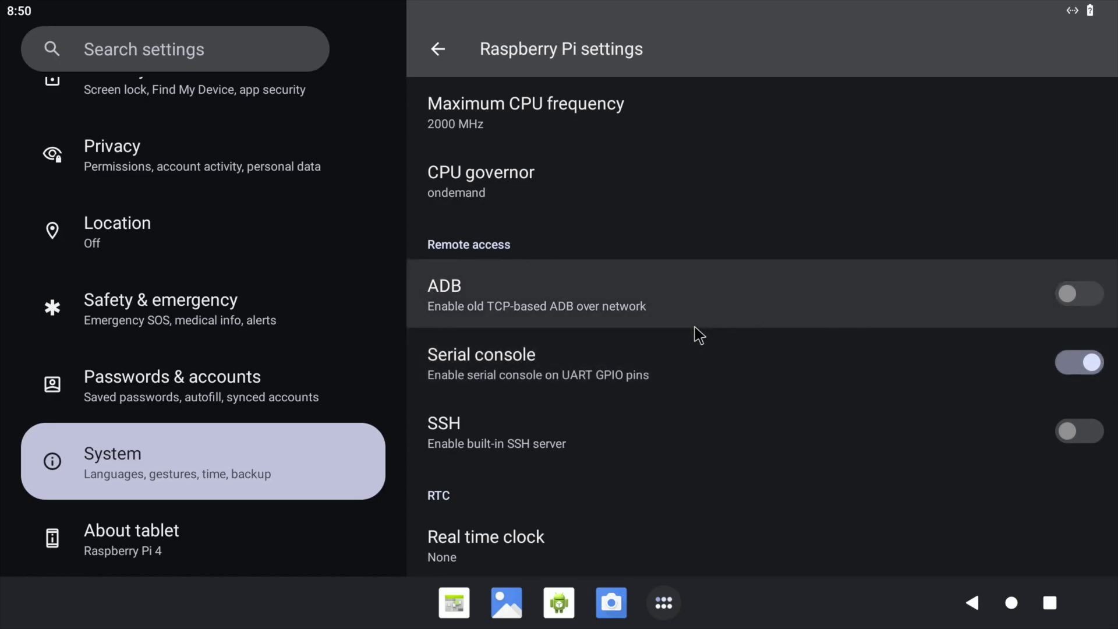
{"action": "scroll", "coordinate": [698, 333], "scroll_direction": "down", "scroll_amount": 3}
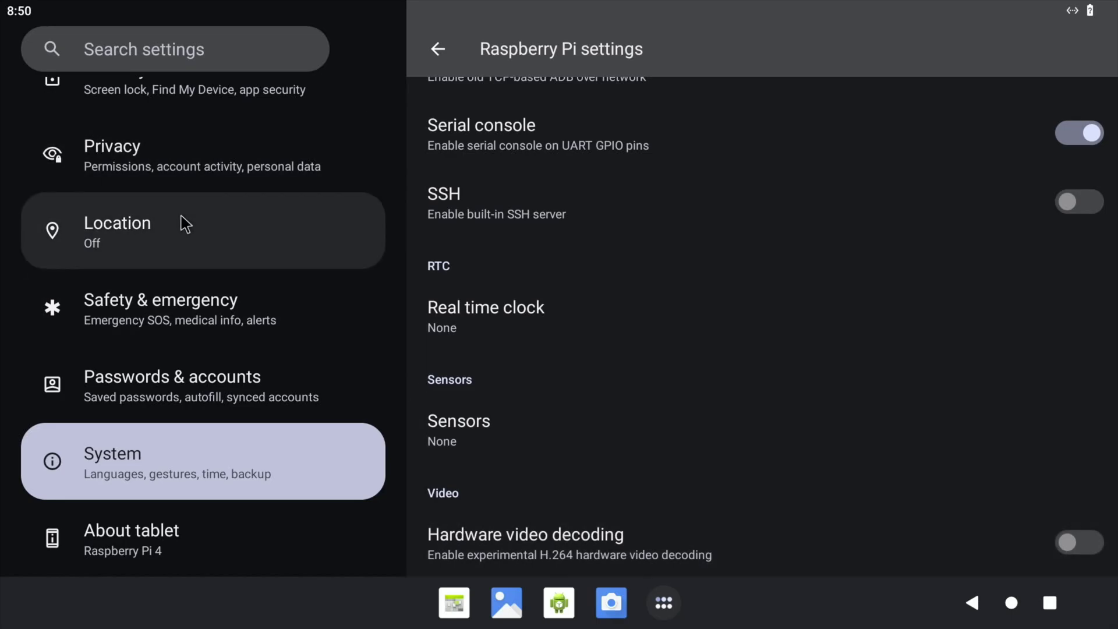
{"action": "scroll", "coordinate": [180, 222], "scroll_direction": "up", "scroll_amount": 5}
{"action": "left_click_drag", "start_coordinate": [349, 6], "coordinate": [509, 523]}
- Restart the tablet to apply the overclock, then view the USB drive in Files
{"action": "left_click", "coordinate": [510, 524]}
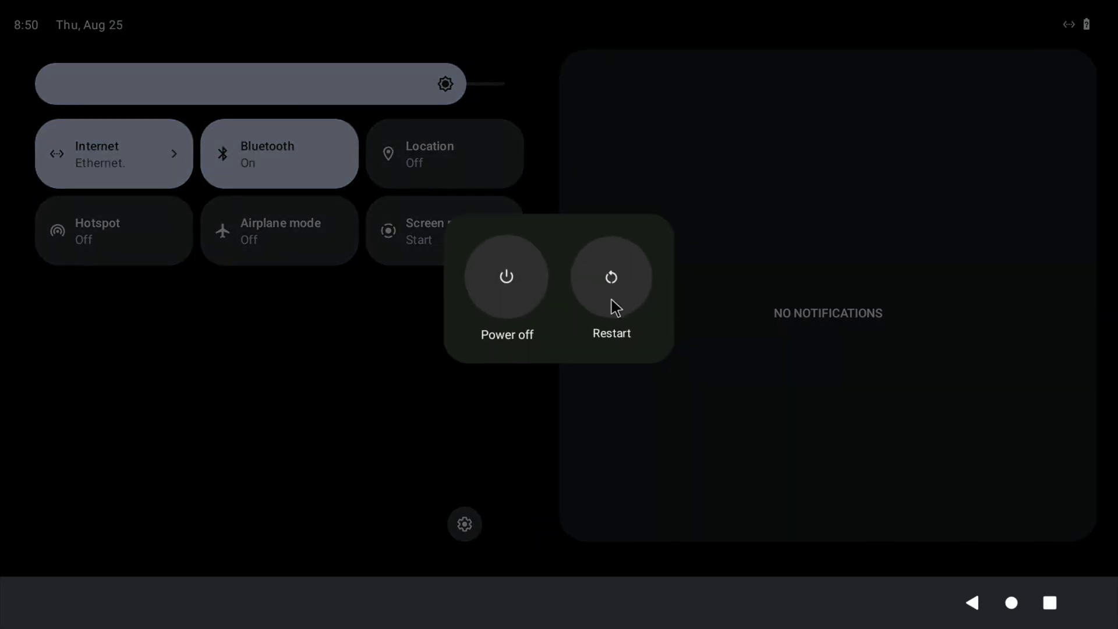
{"action": "left_click", "coordinate": [612, 306]}
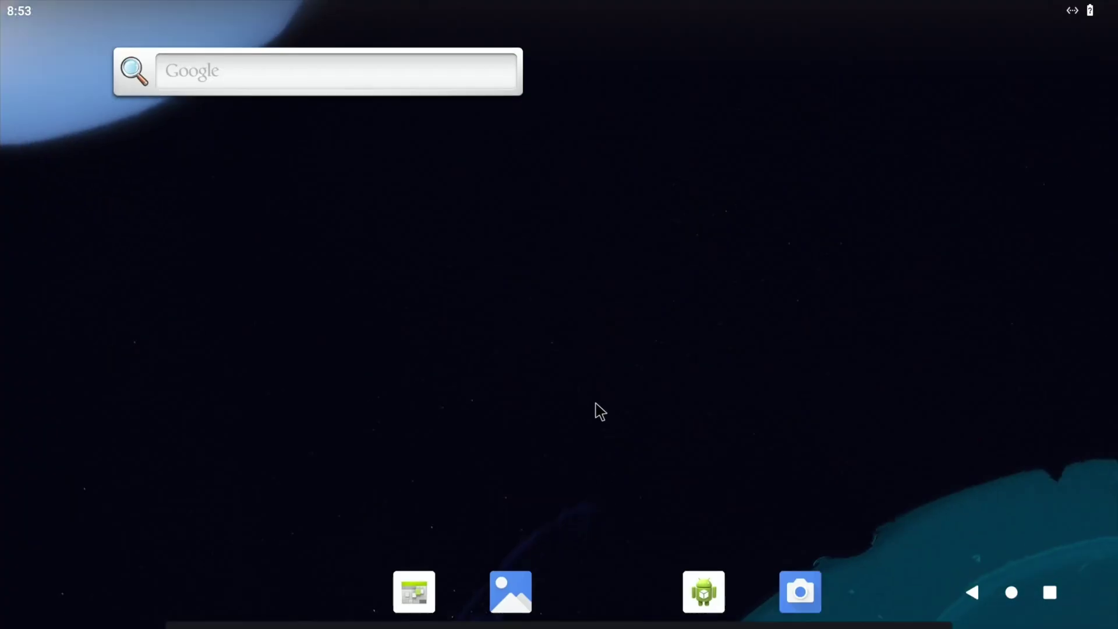
{"action": "left_click_drag", "start_coordinate": [599, 412], "coordinate": [612, 242]}
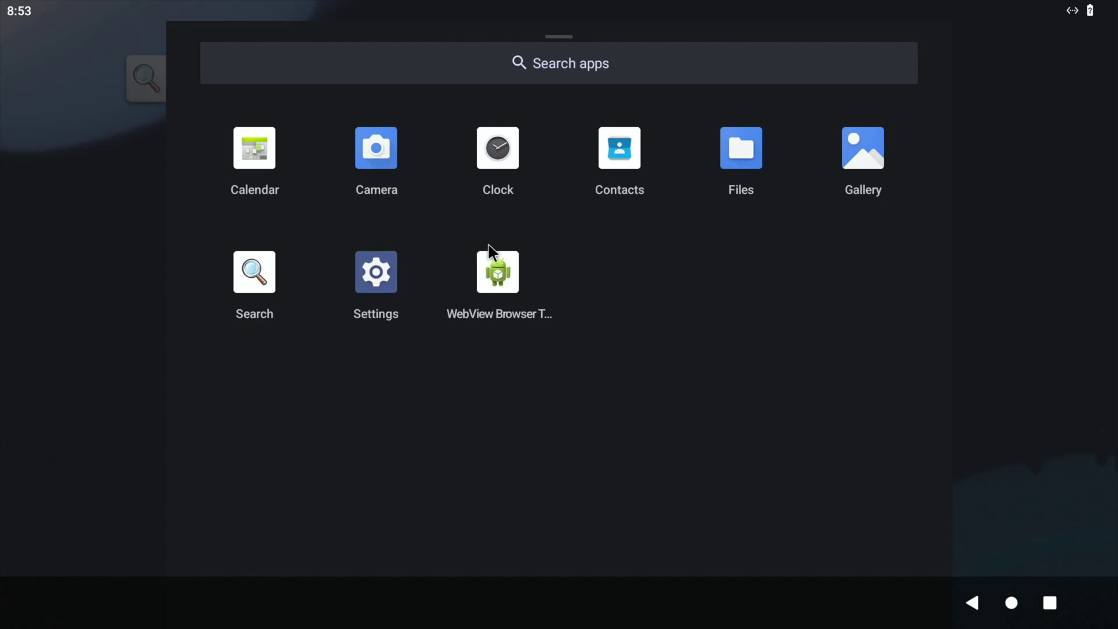
{"action": "left_click", "coordinate": [743, 146]}
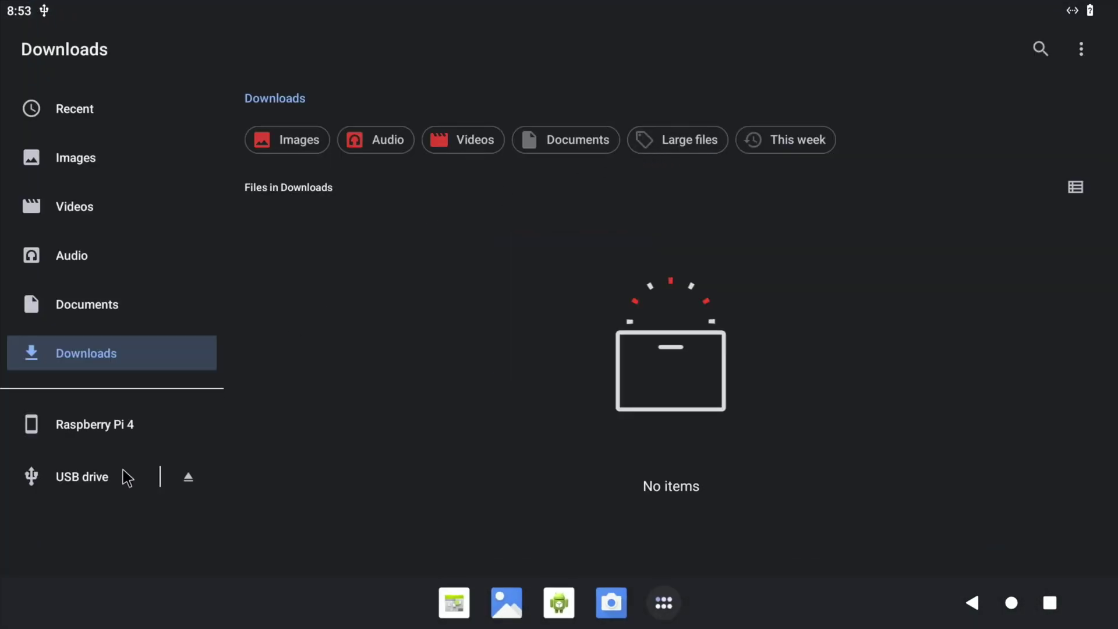
{"action": "left_click", "coordinate": [78, 479]}
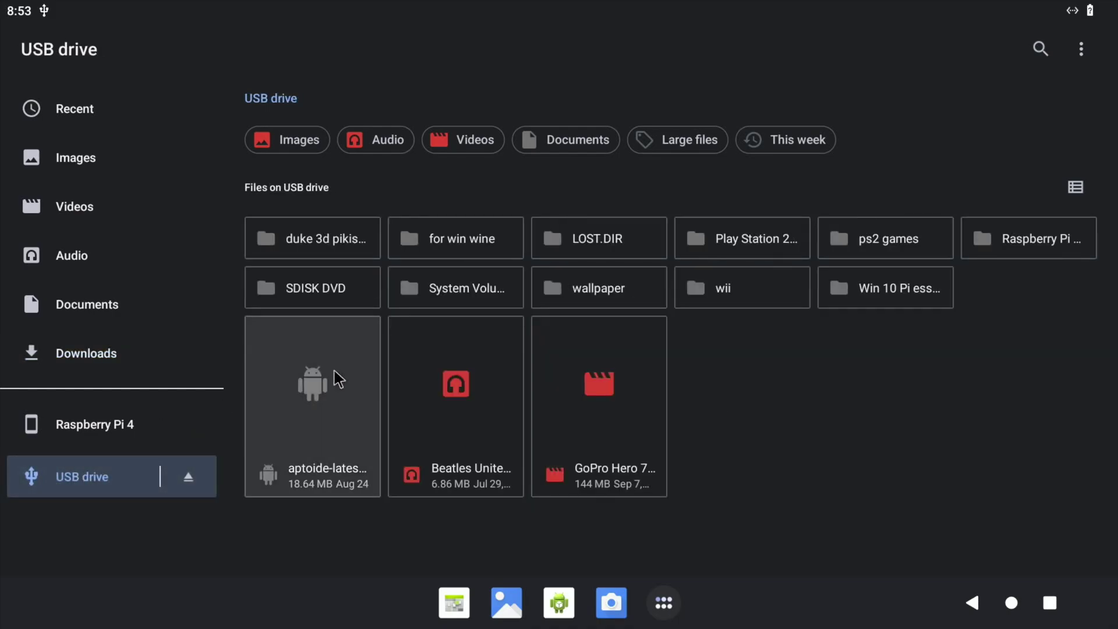
- Install and open aptoide-latest.apk, refusing notifications, accepting the terms and skipping onboarding
{"action": "left_click", "coordinate": [315, 392]}
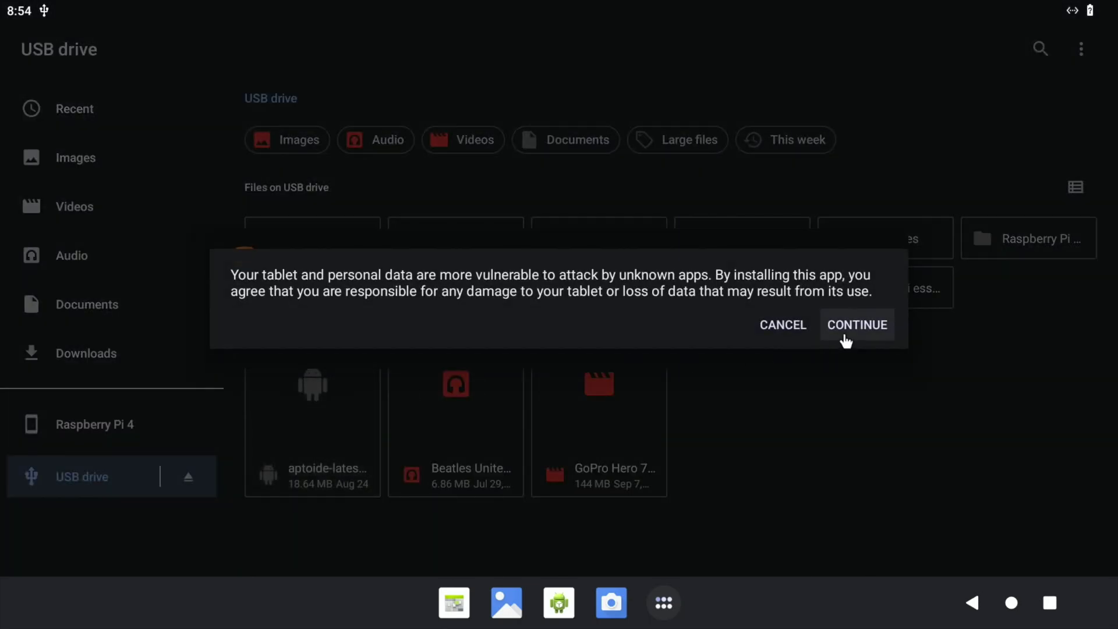
{"action": "left_click", "coordinate": [854, 333]}
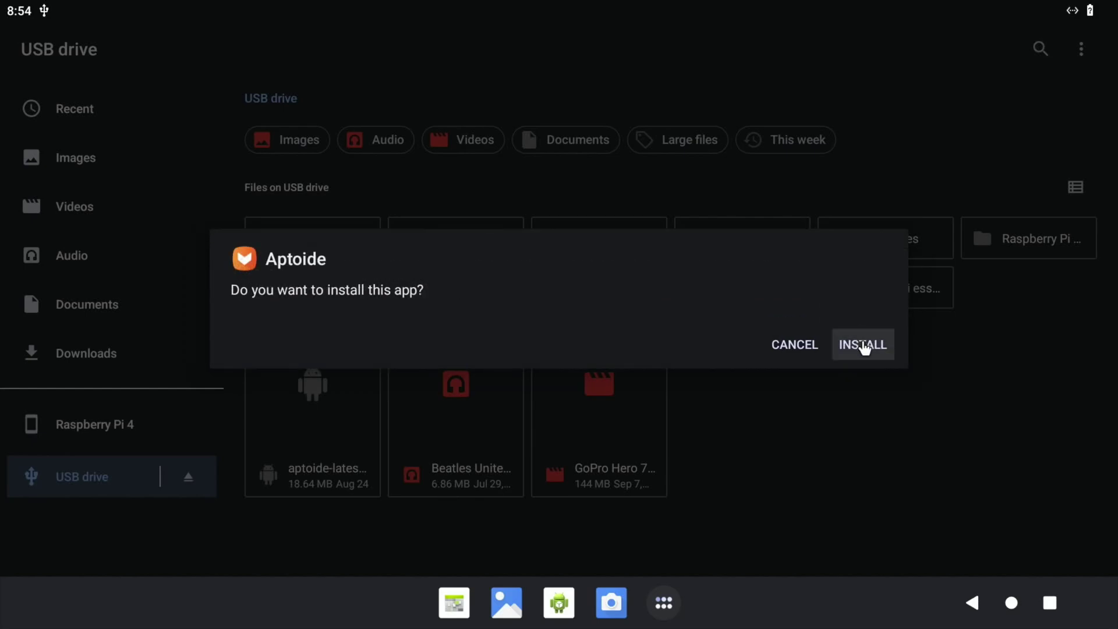
{"action": "left_click", "coordinate": [864, 347]}
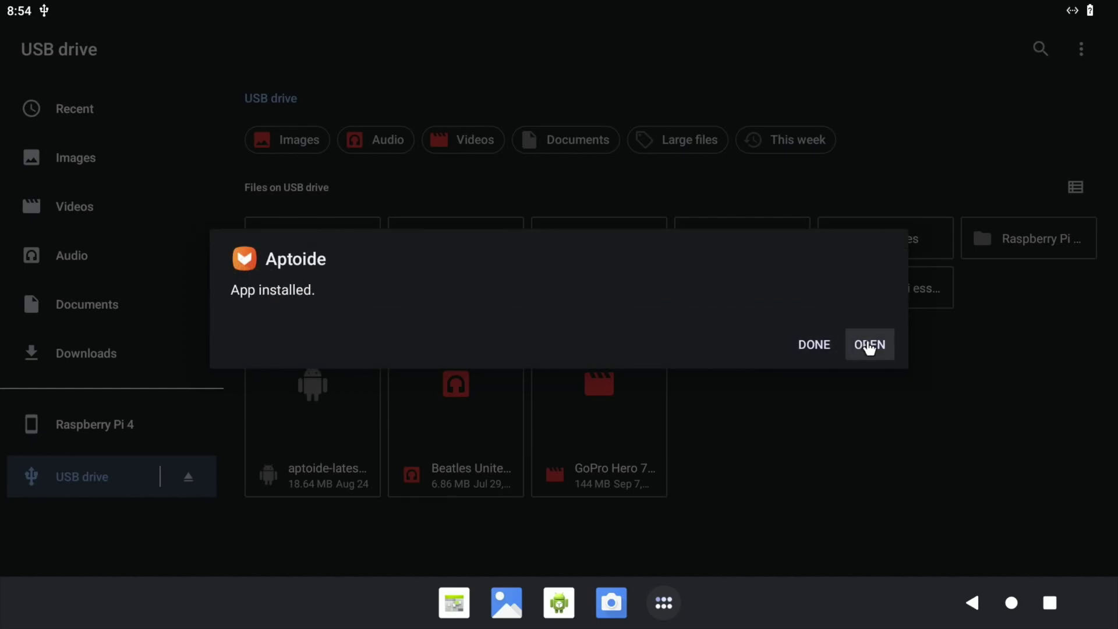
{"action": "left_click", "coordinate": [868, 347]}
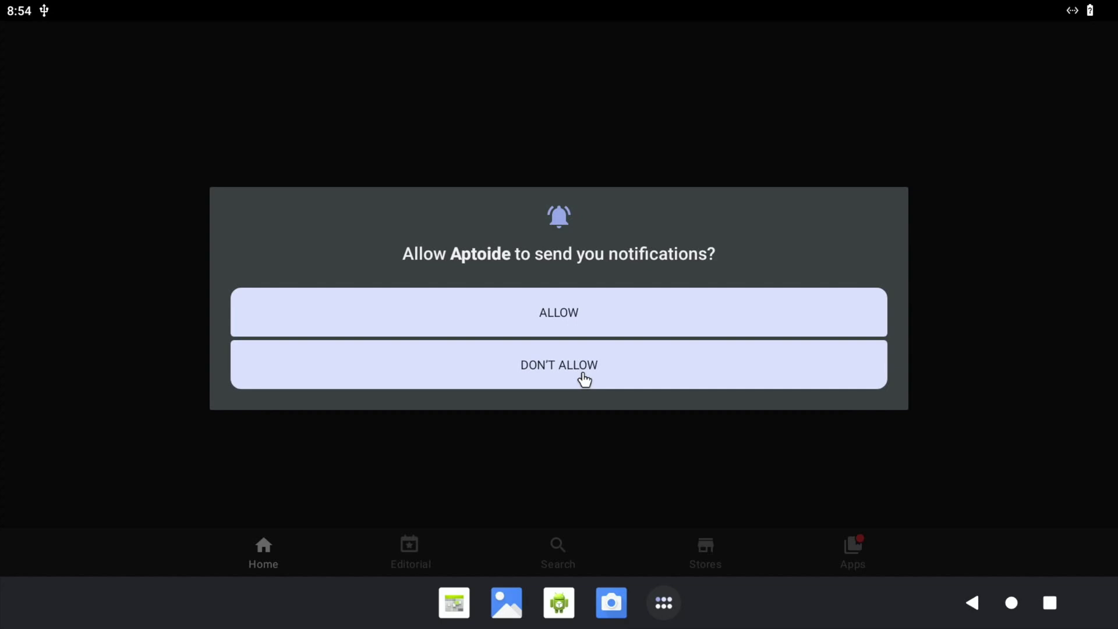
{"action": "left_click", "coordinate": [557, 378]}
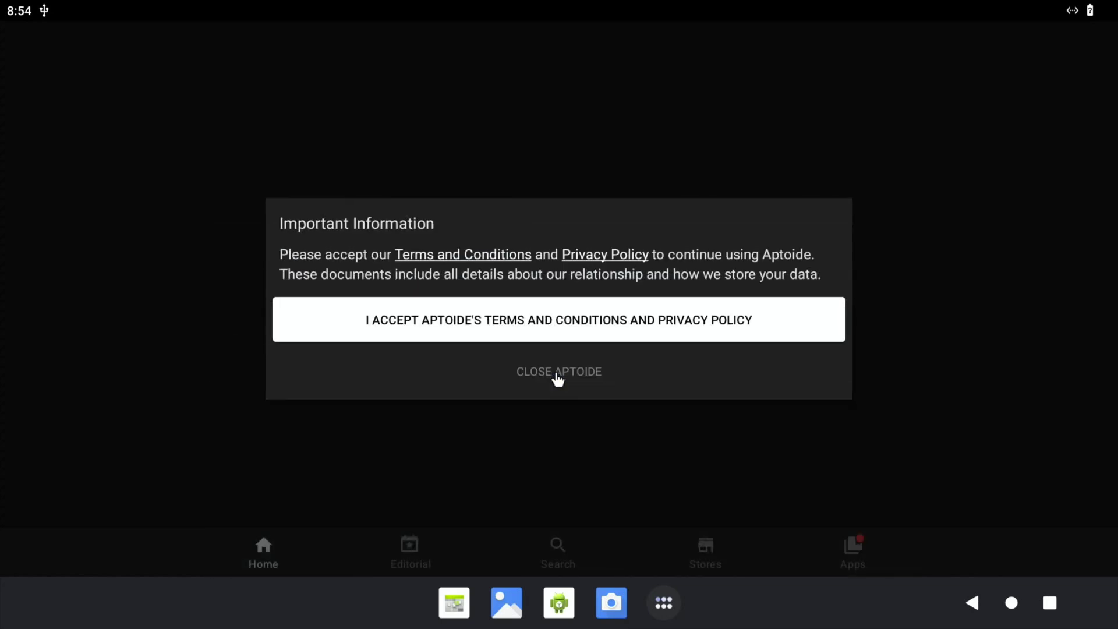
{"action": "left_click", "coordinate": [468, 333]}
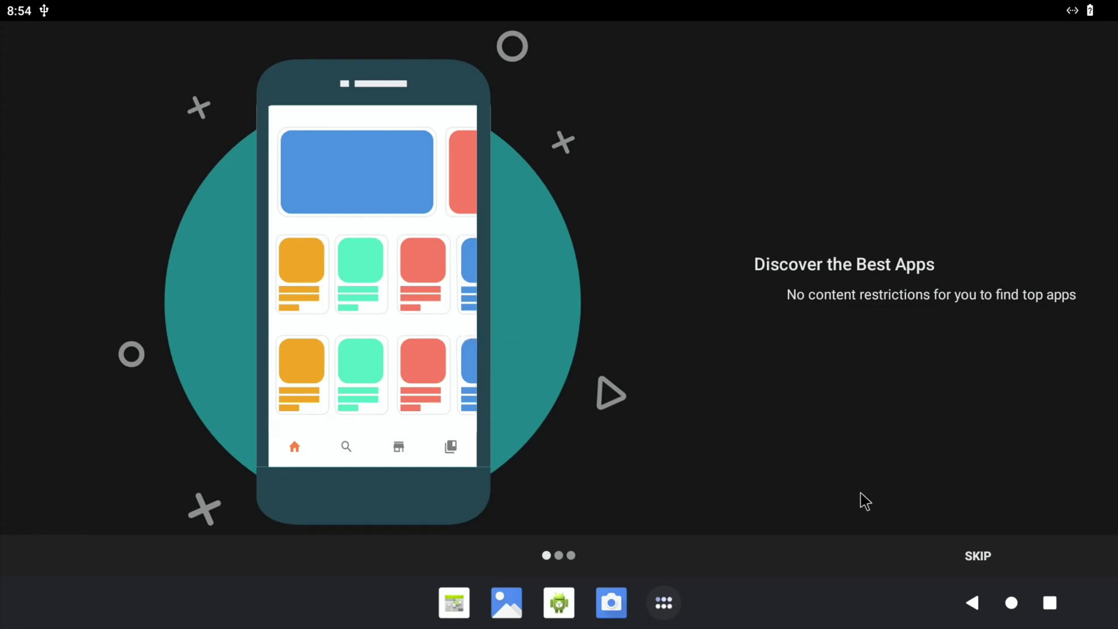
{"action": "left_click", "coordinate": [967, 555]}
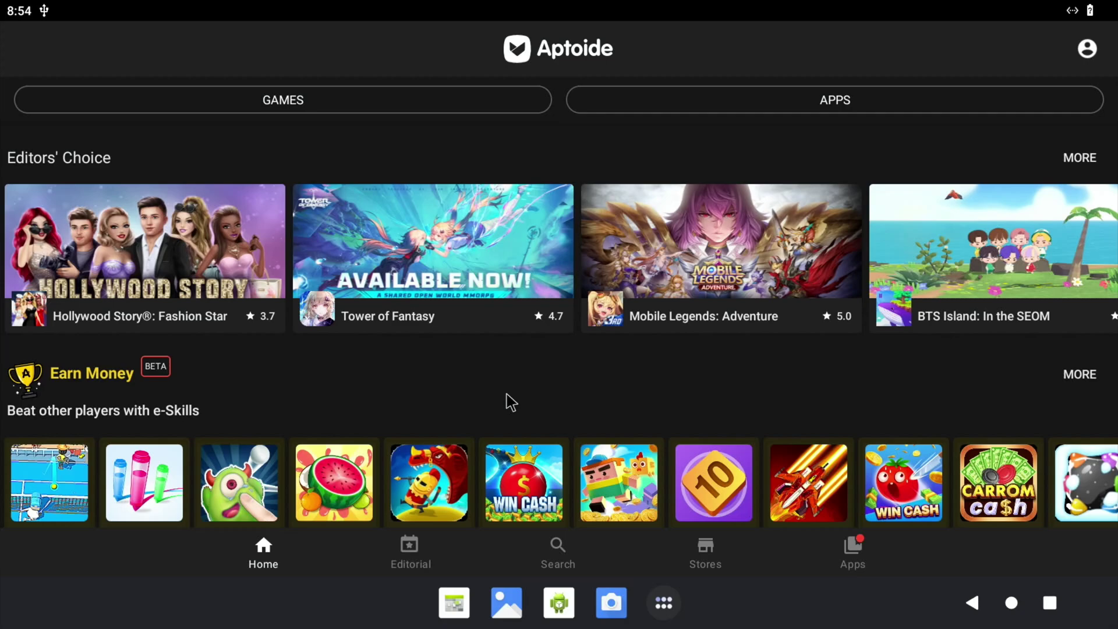
{"action": "scroll", "coordinate": [511, 402], "scroll_direction": "down", "scroll_amount": 7}
{"action": "scroll", "coordinate": [511, 401], "scroll_direction": "up", "scroll_amount": 7}
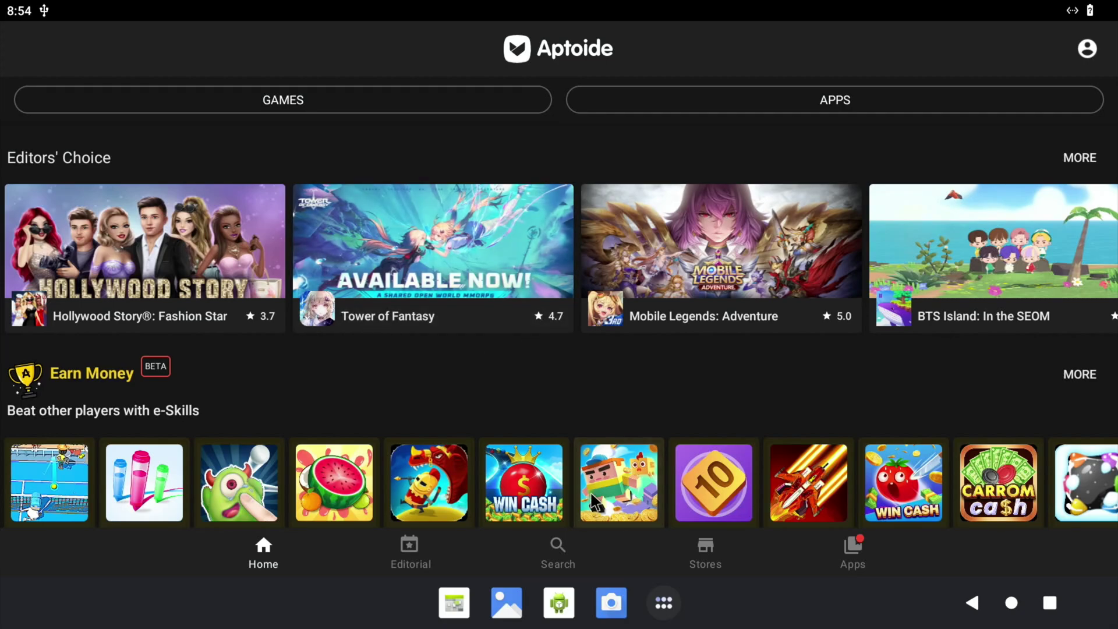
- Search Aptoide for 'edge' and open the Microsoft Edge: Web Browser page
{"action": "left_click", "coordinate": [562, 552]}
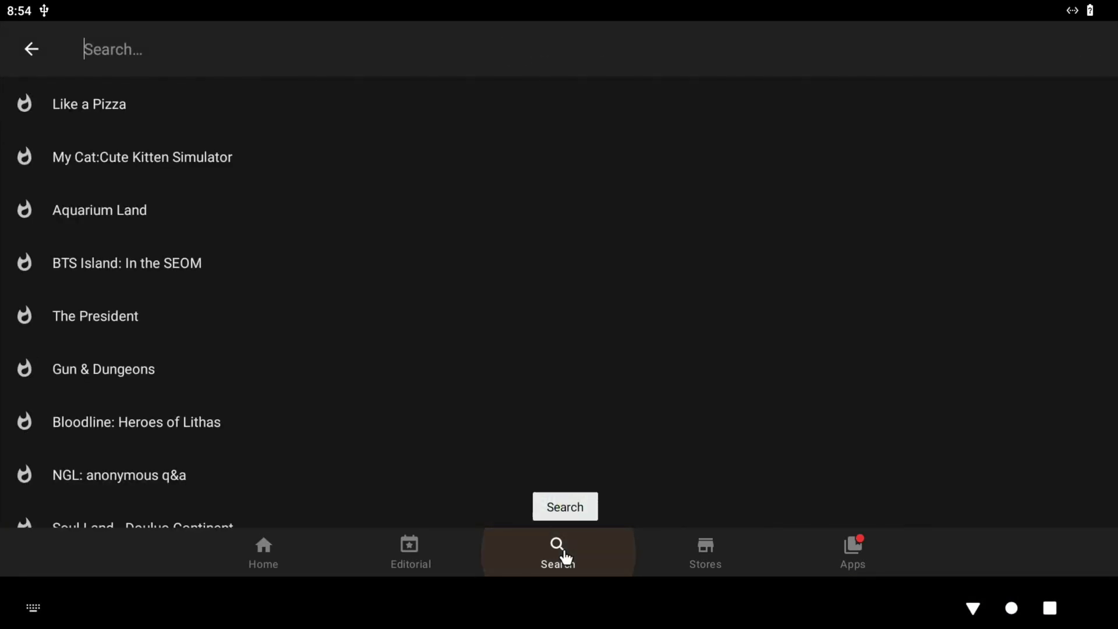
{"action": "type", "text": "edge"}
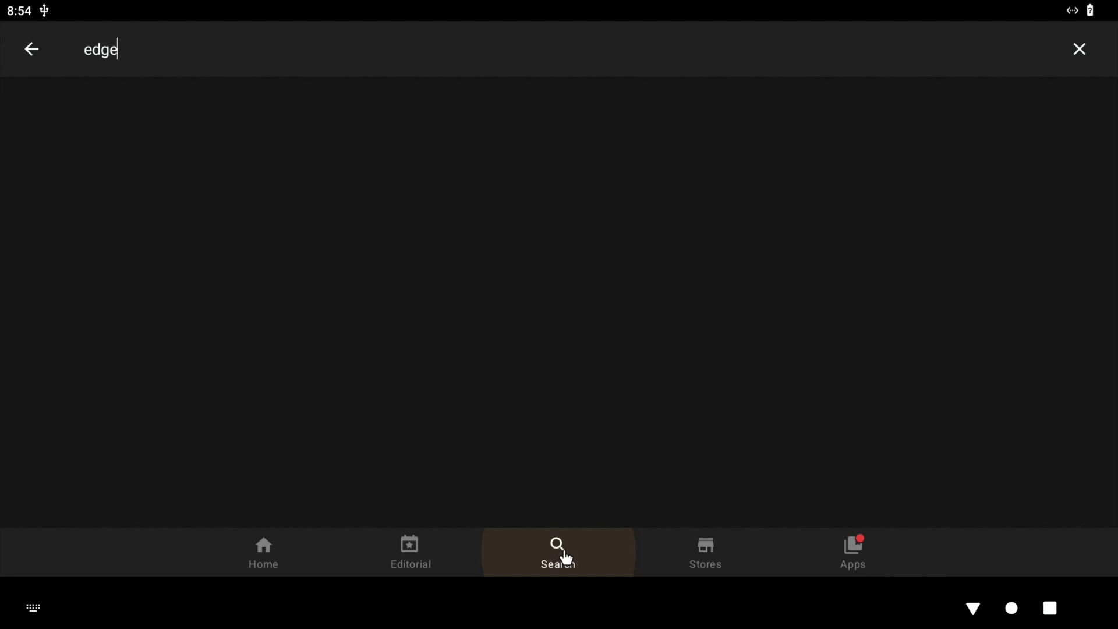
{"action": "key", "text": "Return"}
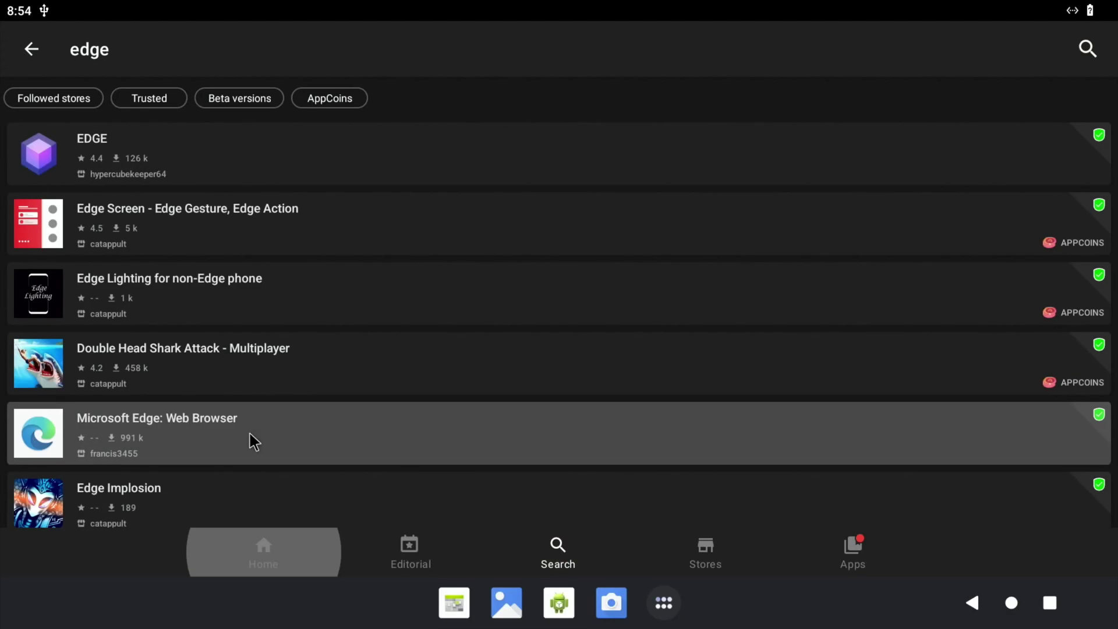
{"action": "left_click", "coordinate": [33, 432]}
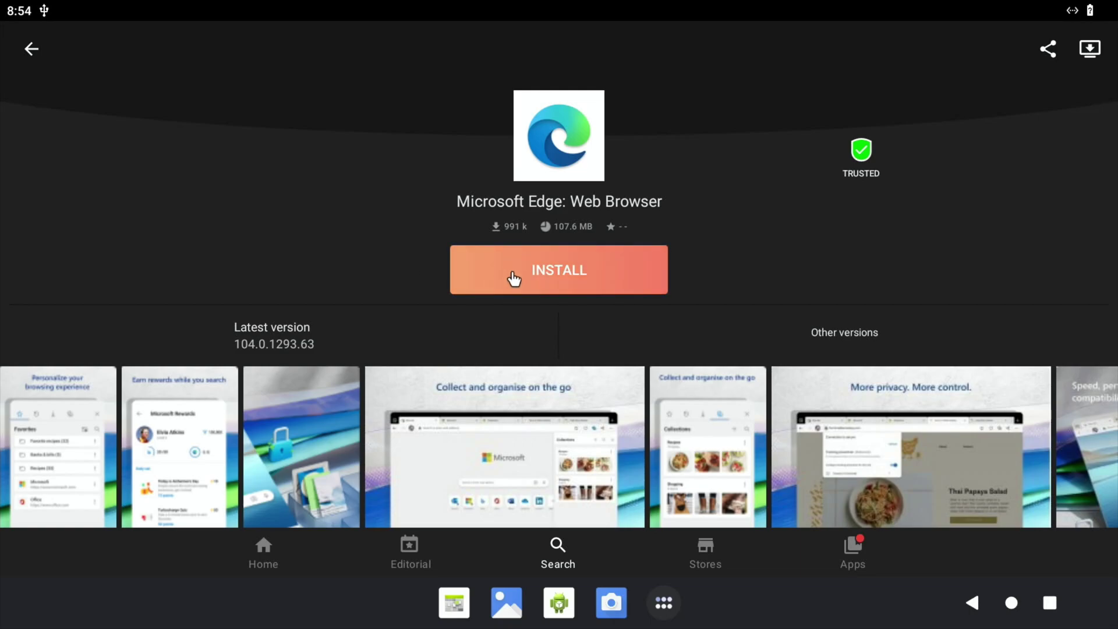
- Install Microsoft Edge, granting Aptoide storage access and permission to install unknown apps
{"action": "left_click", "coordinate": [514, 278]}
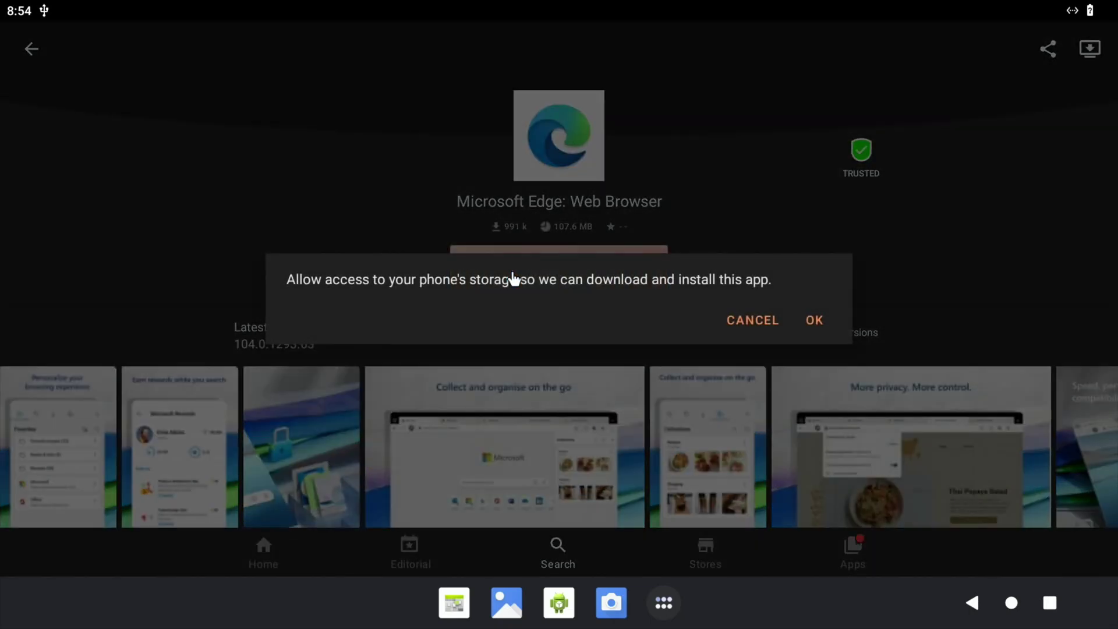
{"action": "left_click", "coordinate": [814, 322]}
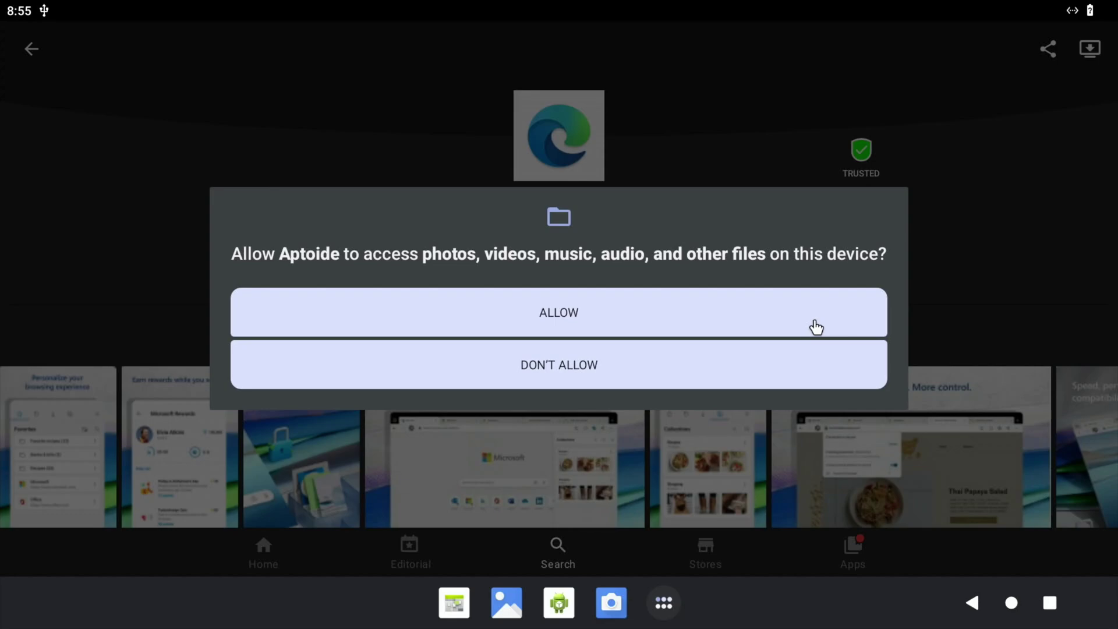
{"action": "left_click", "coordinate": [558, 314]}
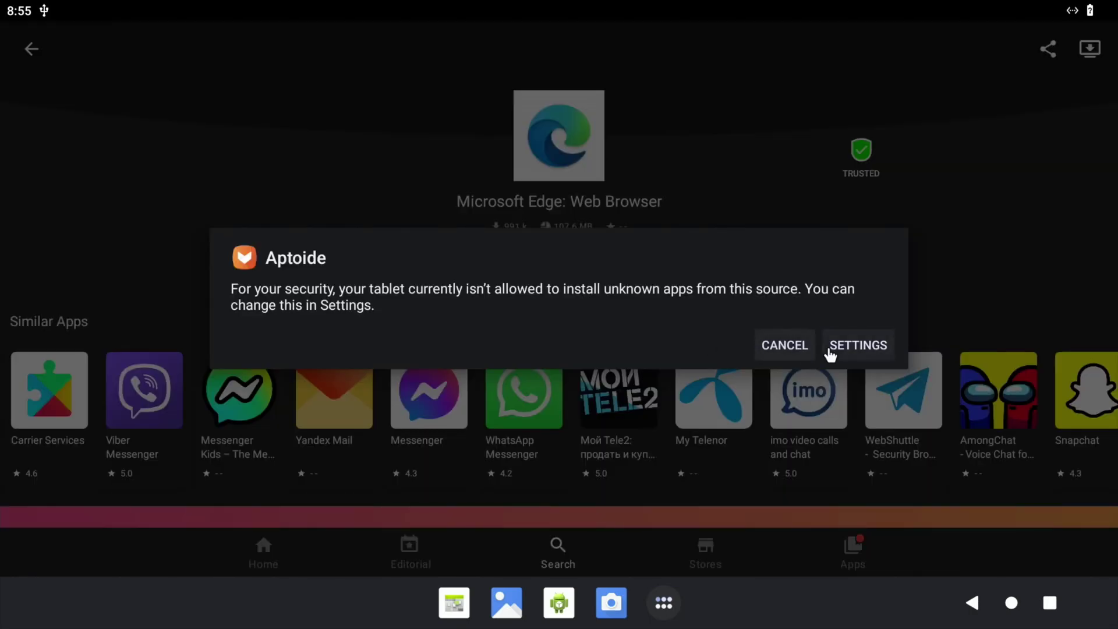
{"action": "left_click", "coordinate": [857, 346]}
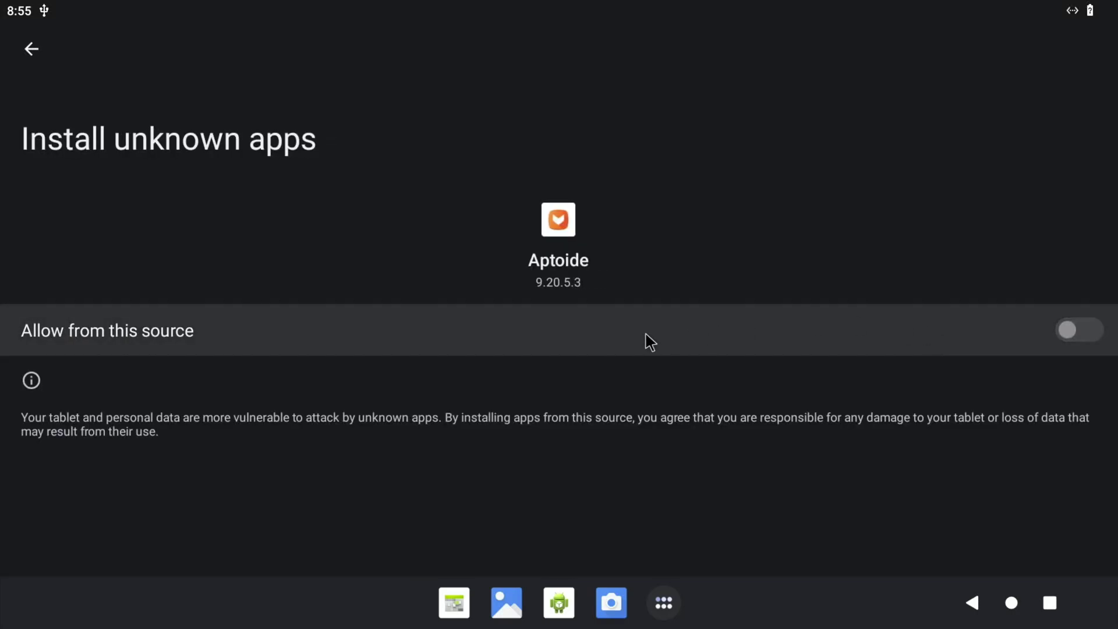
{"action": "left_click", "coordinate": [1081, 327]}
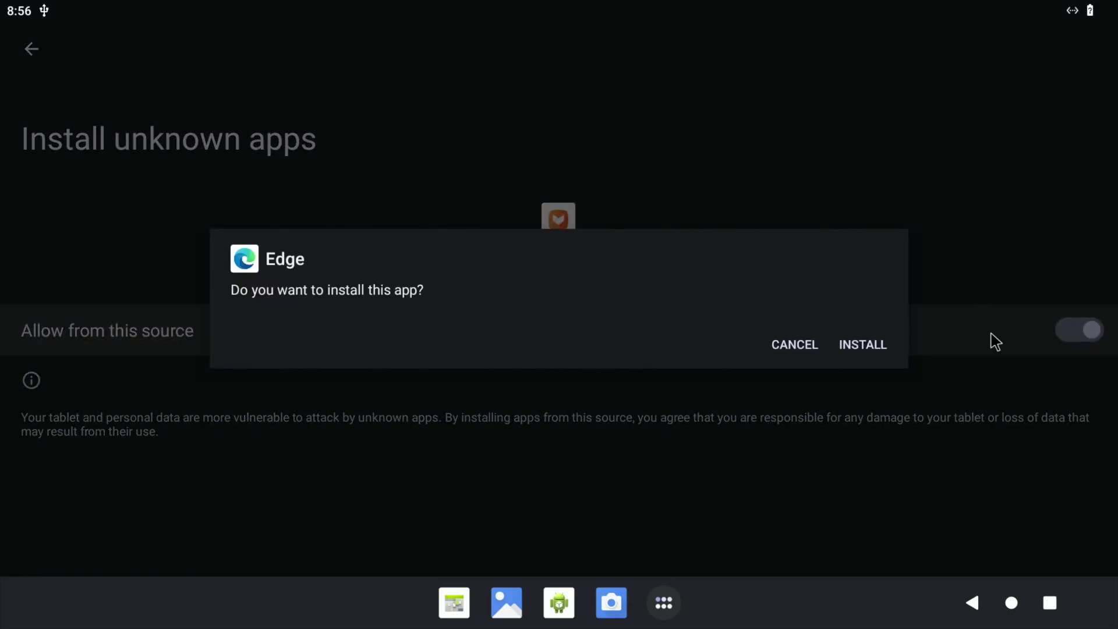
{"action": "left_click", "coordinate": [859, 349]}
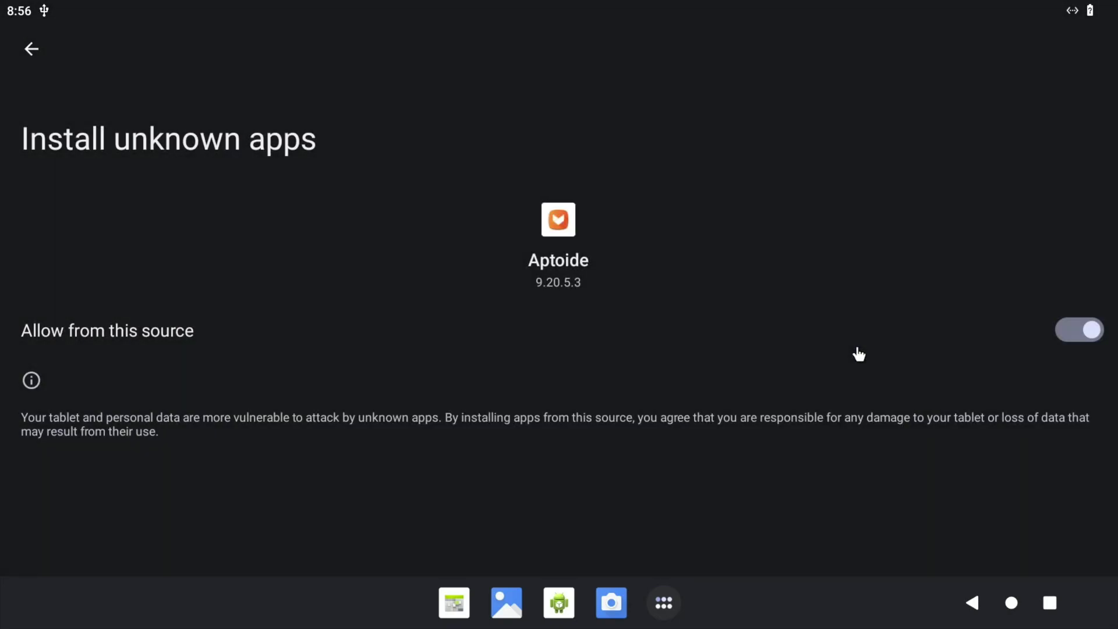
{"action": "left_click", "coordinate": [971, 604]}
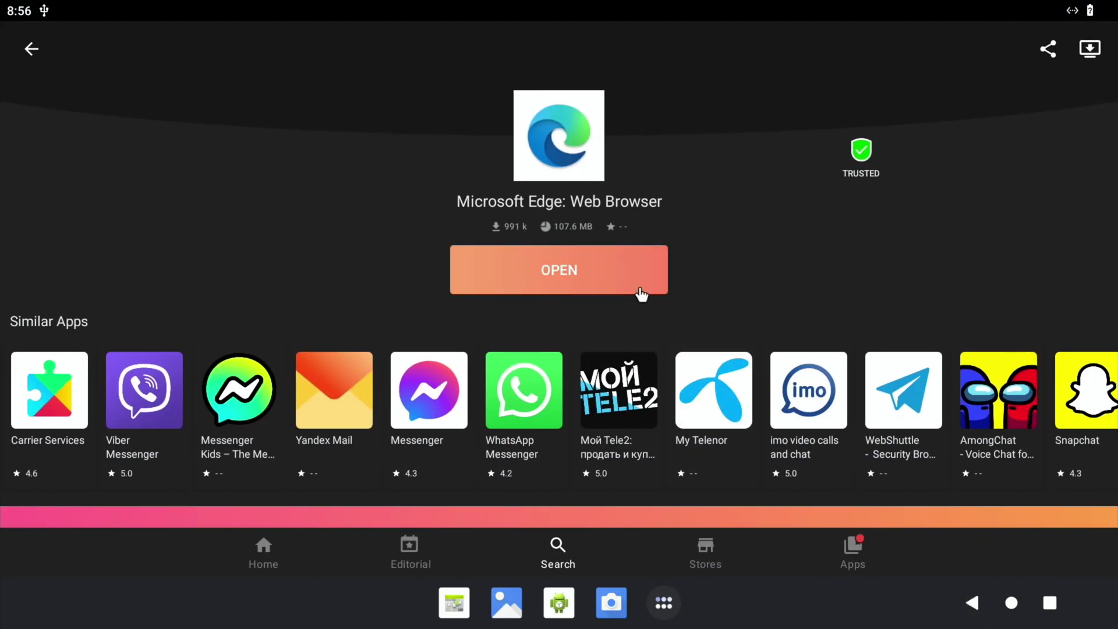
- Launch Microsoft Edge to its Bing start page, then return to the home screen
{"action": "left_click", "coordinate": [637, 290]}
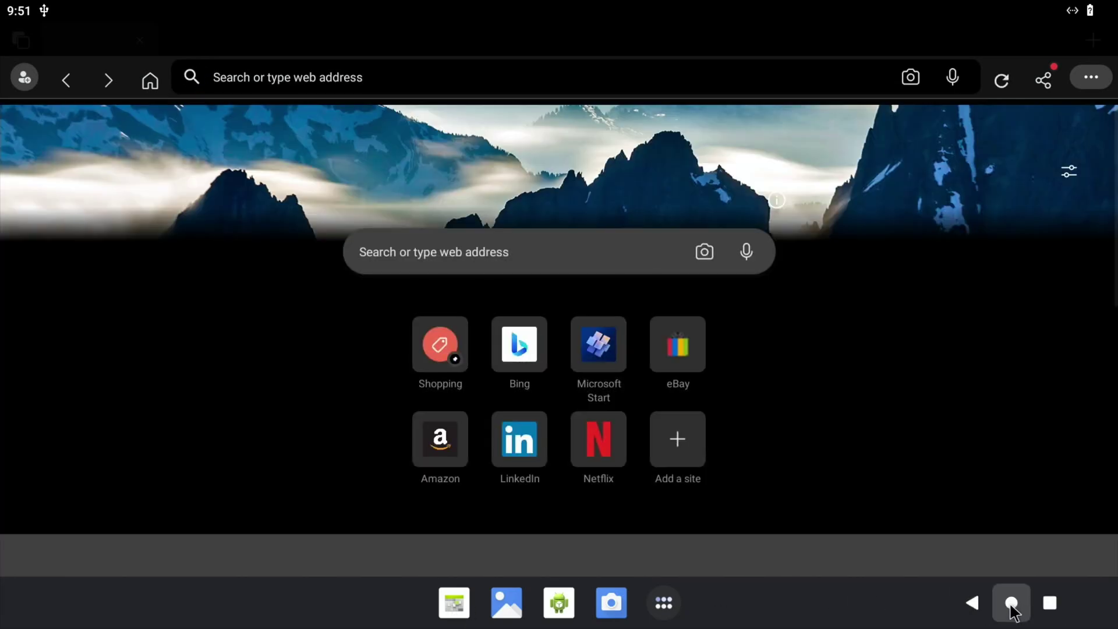
{"action": "left_click", "coordinate": [1011, 609]}
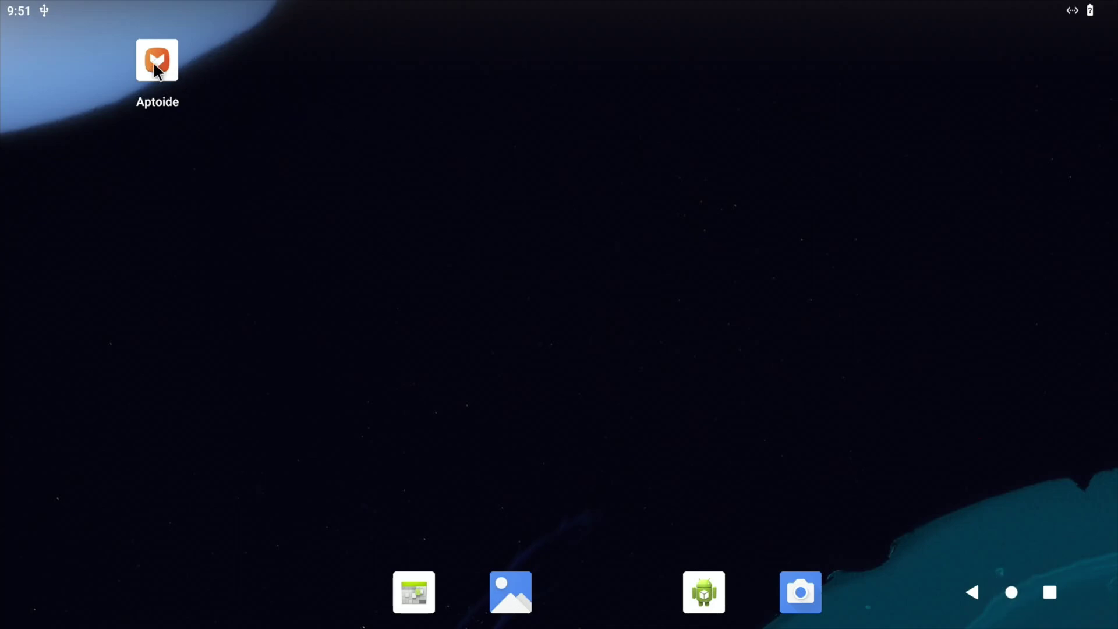
- Search Aptoide for 'puffin', install Puffin Web Browser and launch it
{"action": "left_click", "coordinate": [150, 62]}
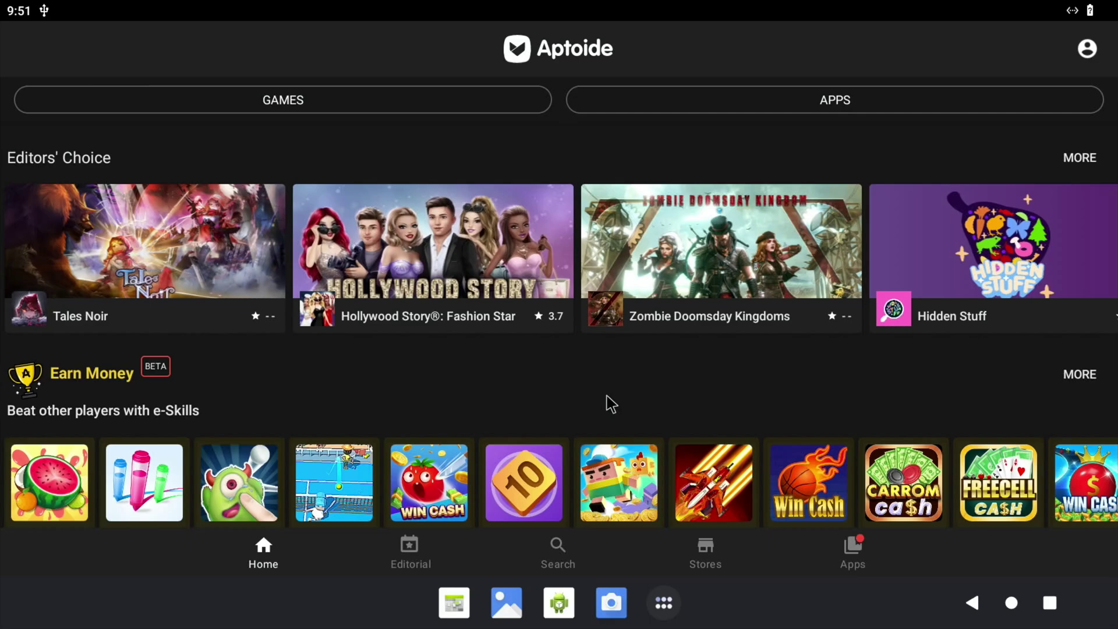
{"action": "left_click", "coordinate": [563, 560]}
{"action": "type", "text": "p"}
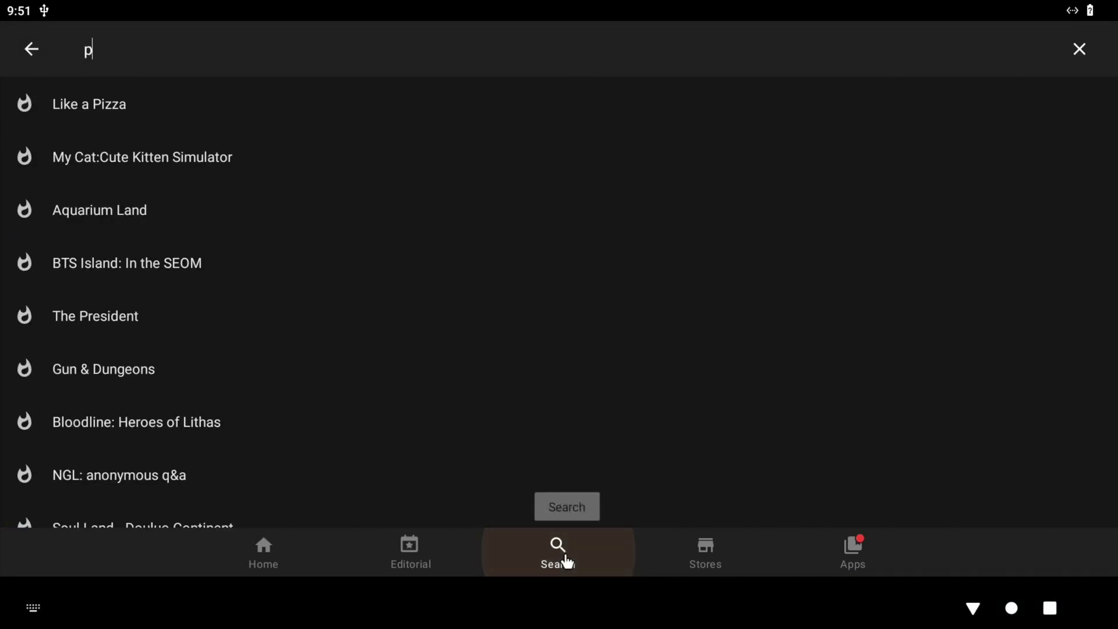
{"action": "type", "text": "uffin"}
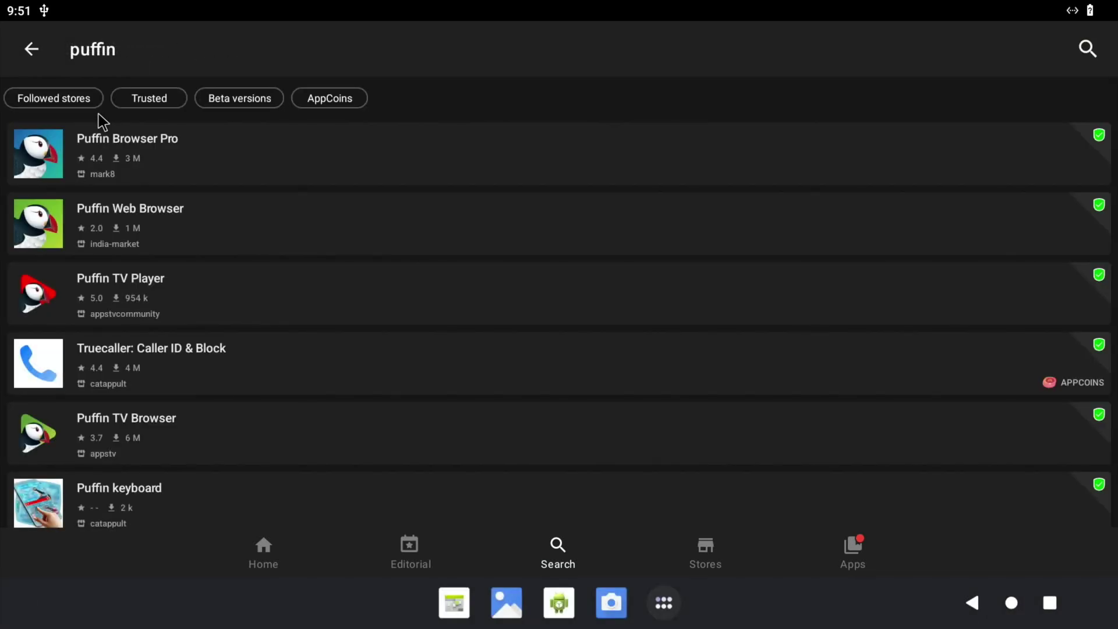
{"action": "left_click", "coordinate": [104, 135]}
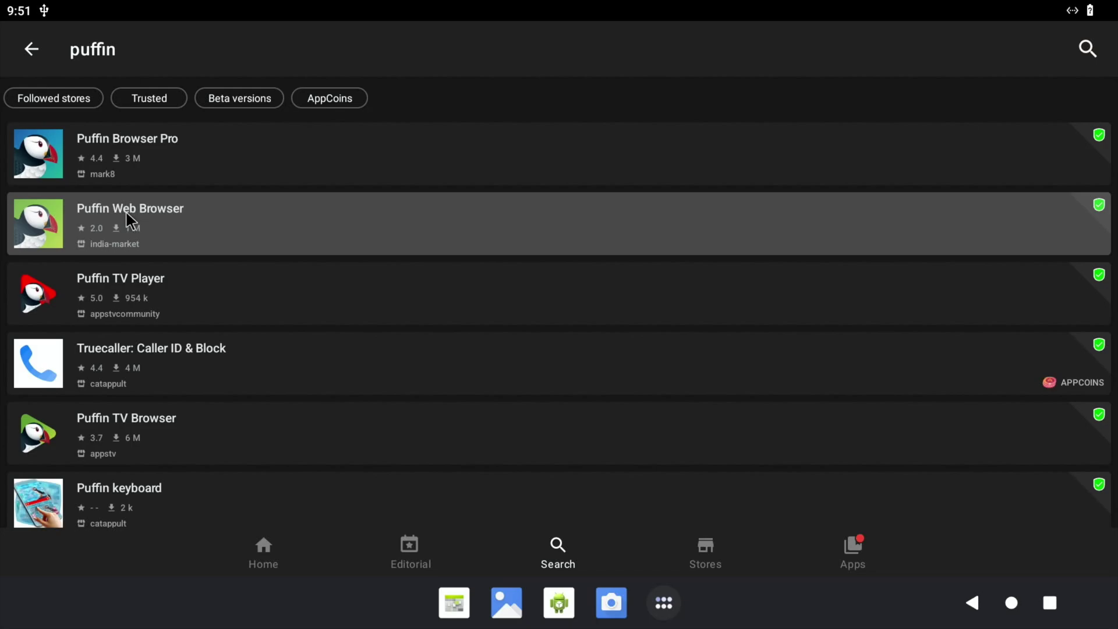
{"action": "left_click", "coordinate": [142, 214]}
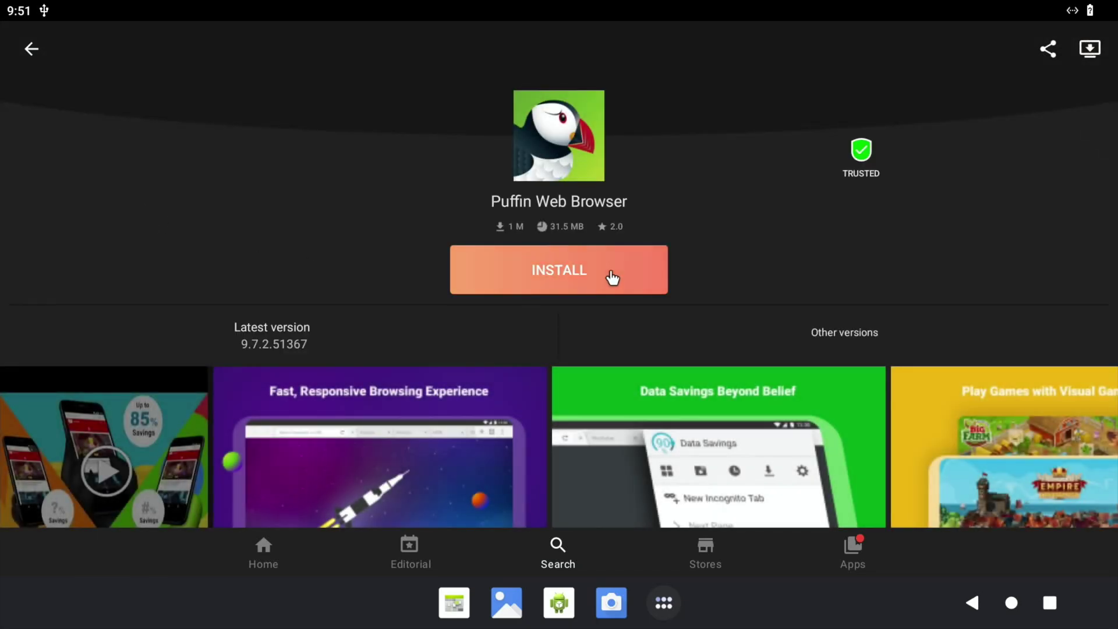
{"action": "left_click", "coordinate": [616, 277]}
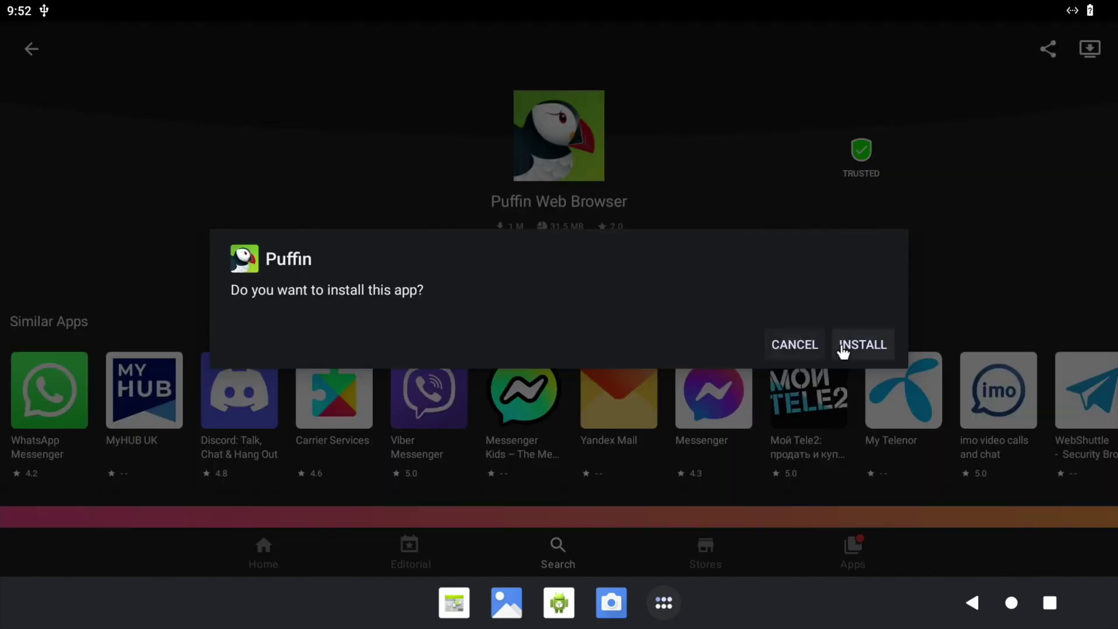
{"action": "left_click", "coordinate": [847, 348]}
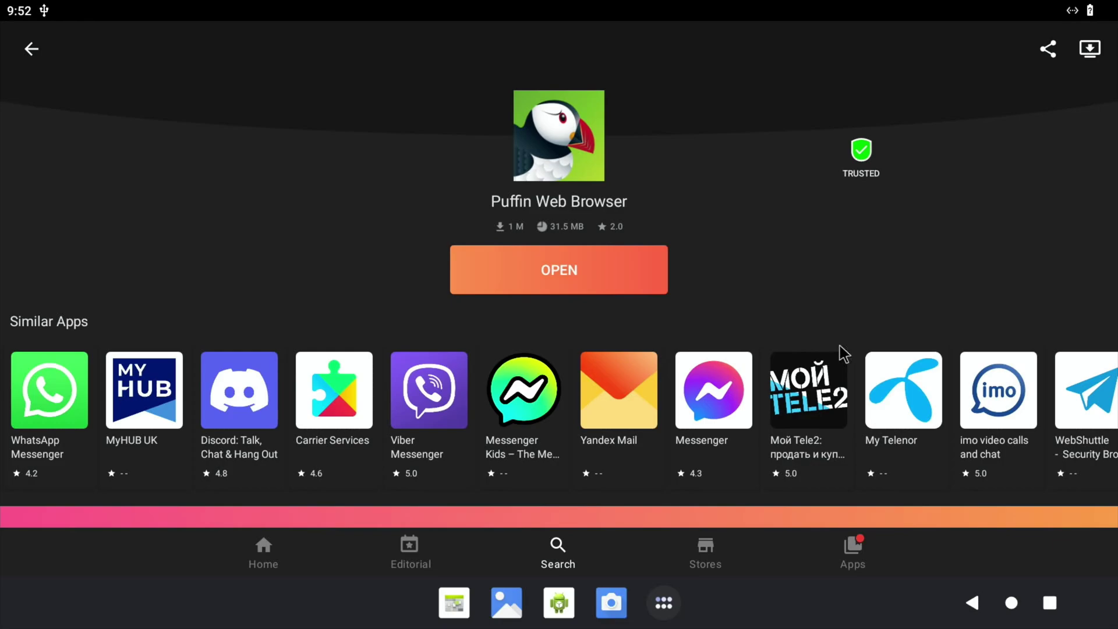
{"action": "left_click", "coordinate": [581, 275]}
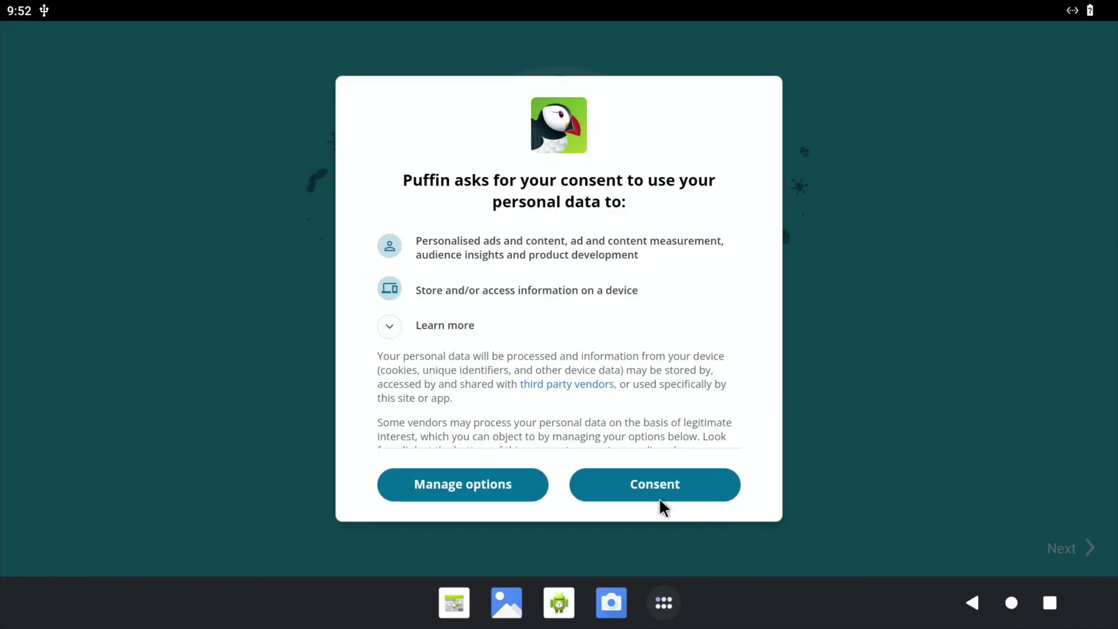
- Accept Puffin's data consent, skip onboarding and open Google from the speed dial
{"action": "left_click", "coordinate": [635, 490]}
{"action": "left_click", "coordinate": [1068, 548]}
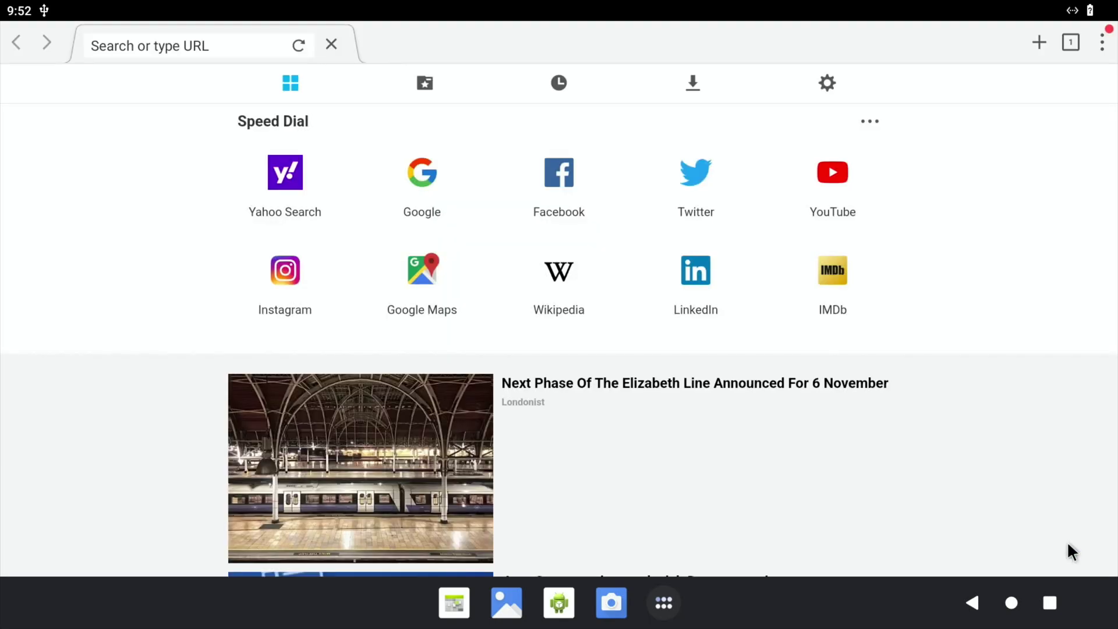
{"action": "left_click", "coordinate": [421, 174]}
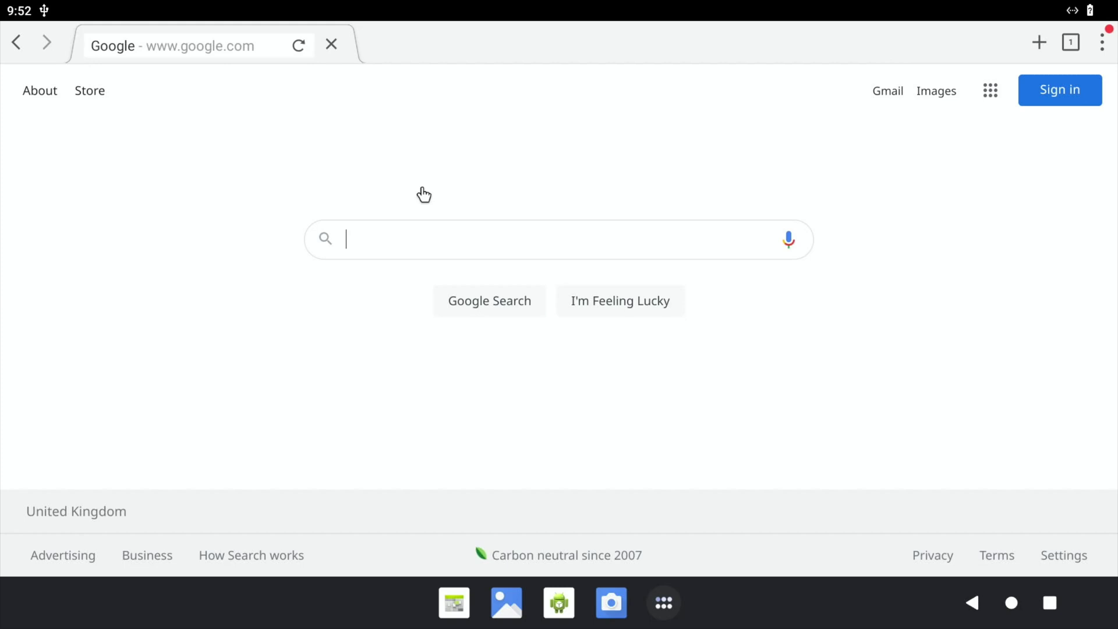
- Accept Google's cookies and search for 'bbc' to reach the BBC Sport page
{"action": "scroll", "coordinate": [593, 333], "scroll_direction": "down", "scroll_amount": 4}
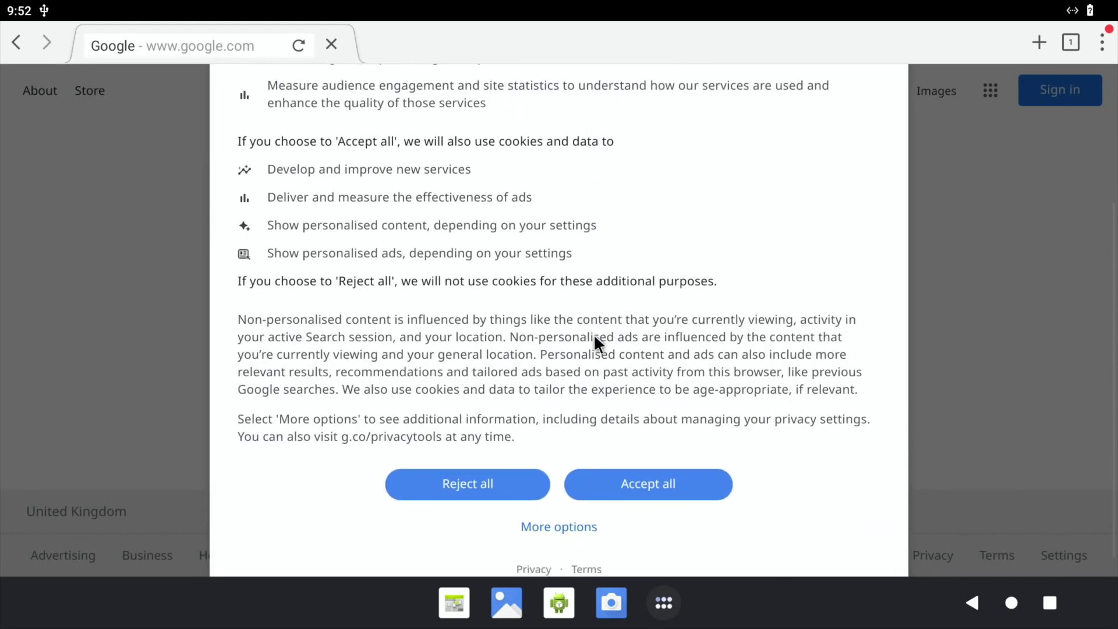
{"action": "left_click", "coordinate": [634, 460]}
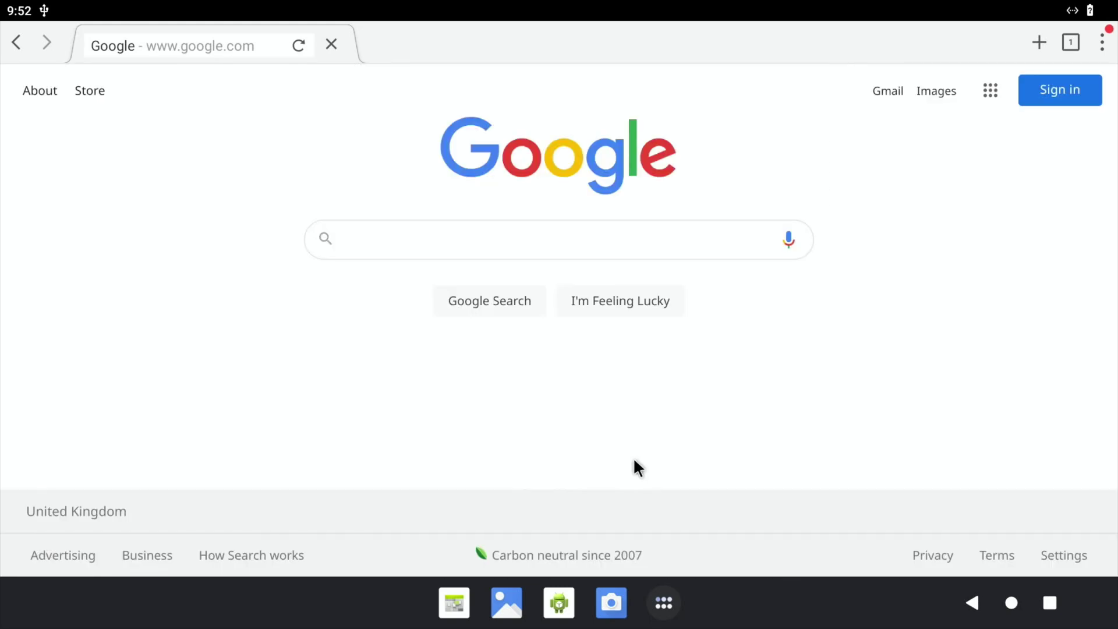
{"action": "left_click", "coordinate": [395, 238]}
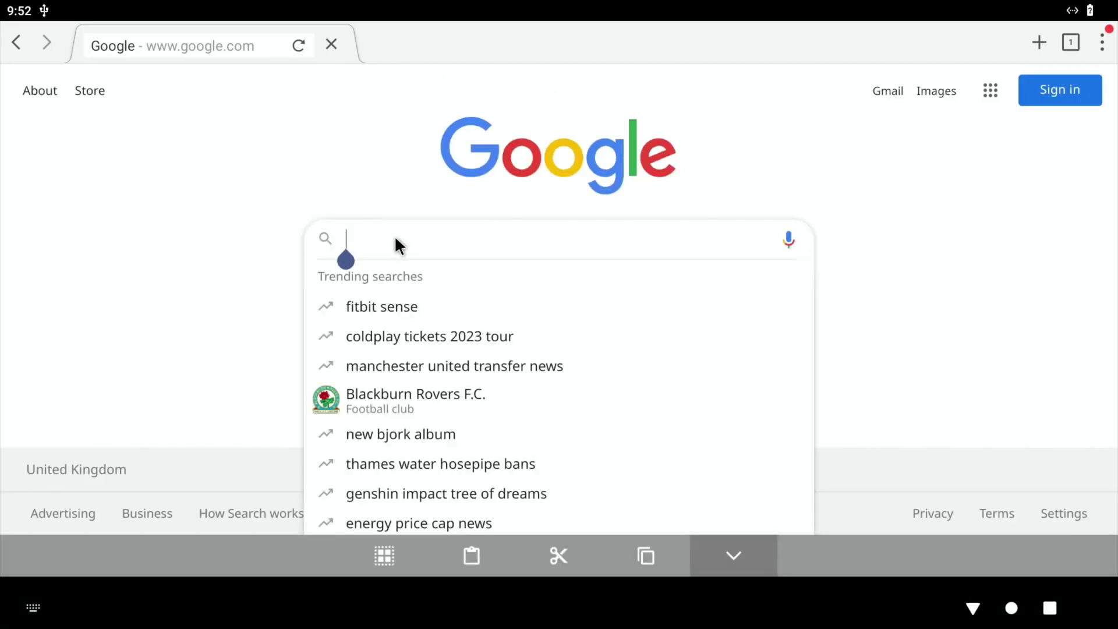
{"action": "type", "text": "bbc"}
{"action": "key", "text": "Return"}
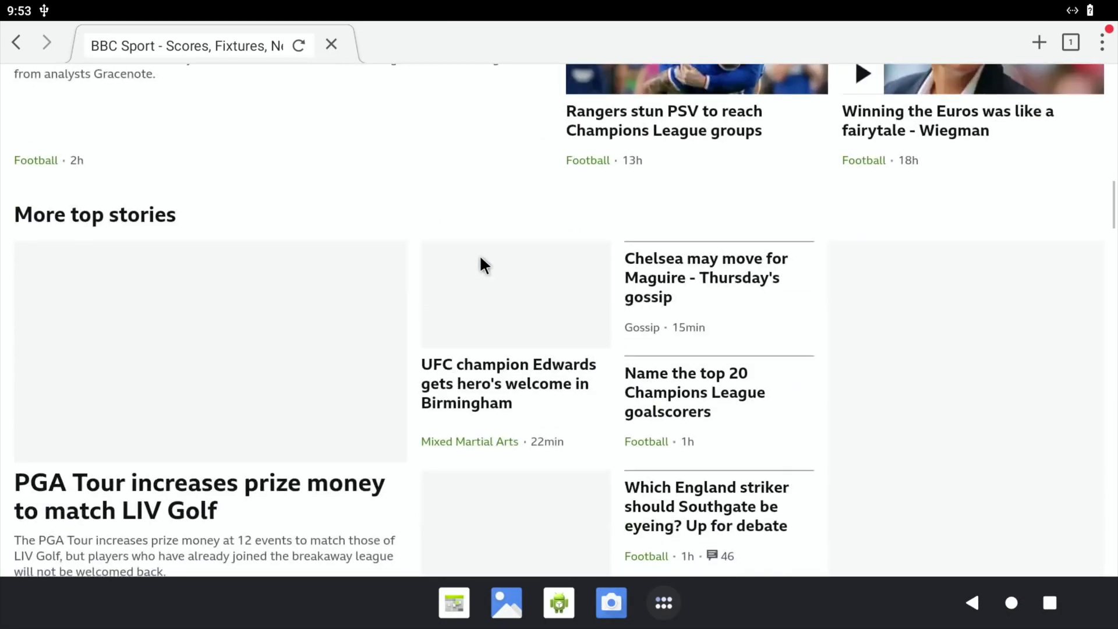
{"action": "scroll", "coordinate": [480, 259], "scroll_direction": "up", "scroll_amount": 15}
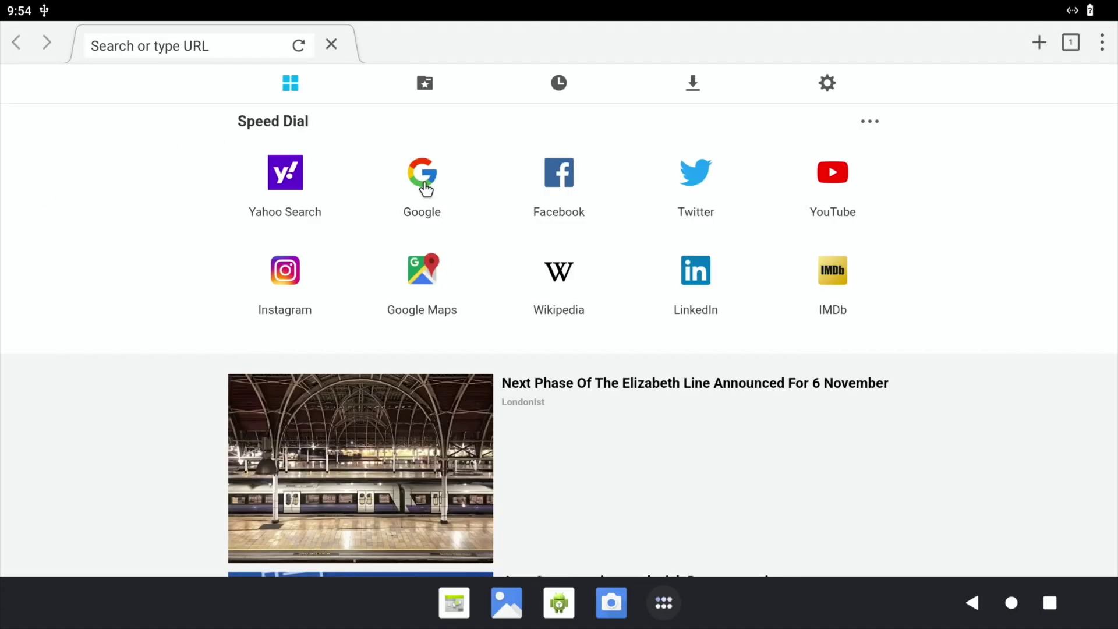
- Search Google for 'ppsspp' and open the official ppsspp.org website
{"action": "left_click", "coordinate": [425, 188]}
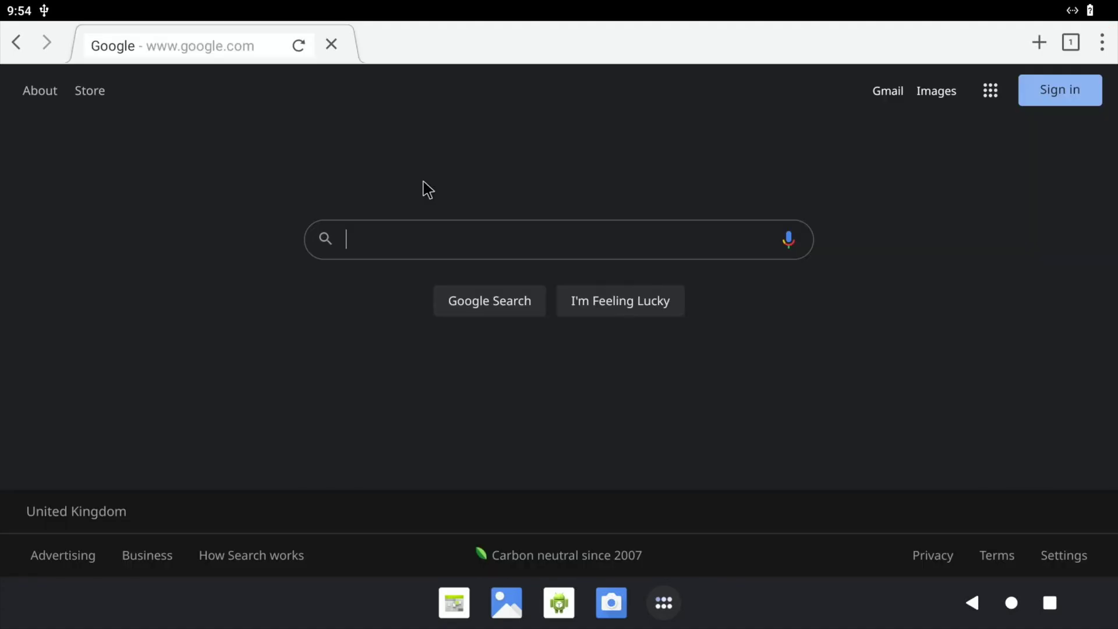
{"action": "left_click", "coordinate": [415, 254]}
{"action": "type", "text": "ppsspp"}
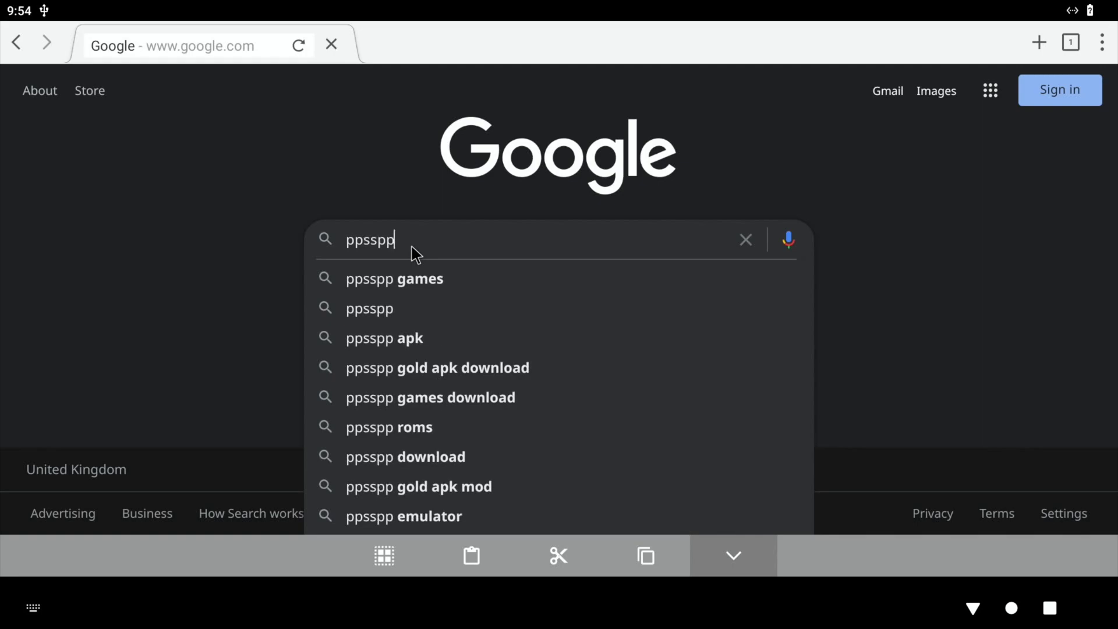
{"action": "key", "text": "Return"}
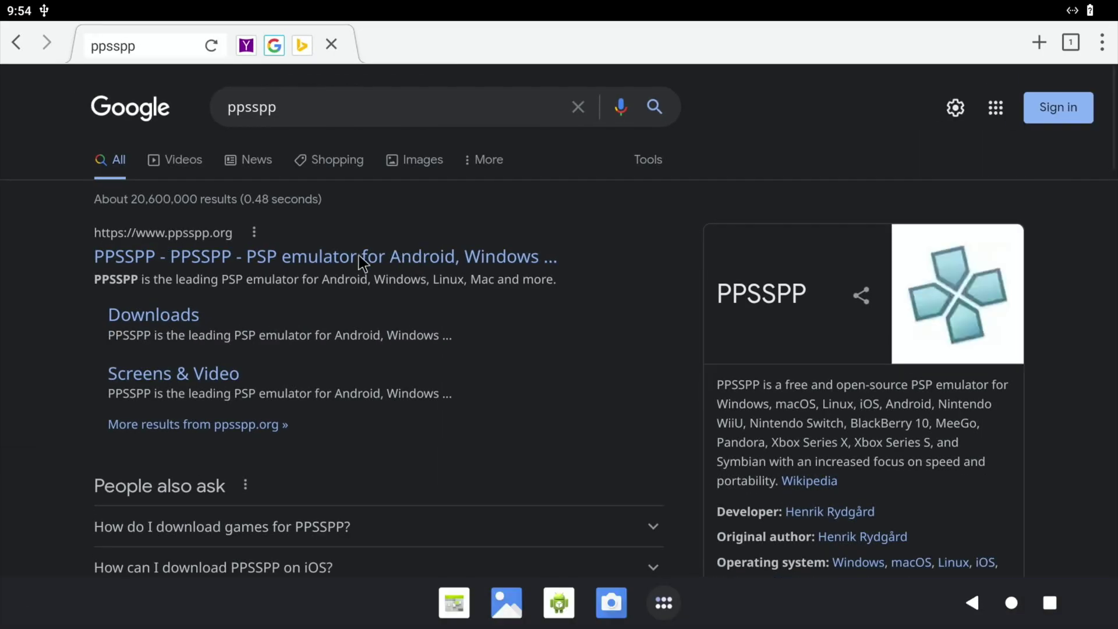
{"action": "left_click", "coordinate": [241, 261]}
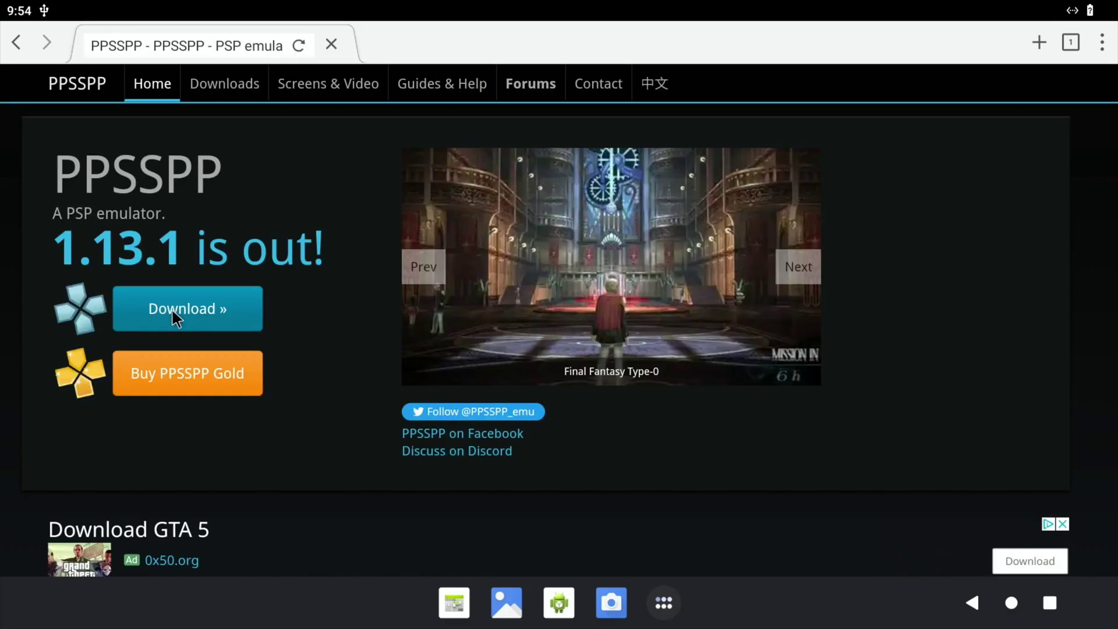
- Download the PPSSPP 1.13.1 APK from the downloads page to internal shared storage
{"action": "left_click", "coordinate": [171, 308]}
{"action": "scroll", "coordinate": [586, 386], "scroll_direction": "down", "scroll_amount": 5}
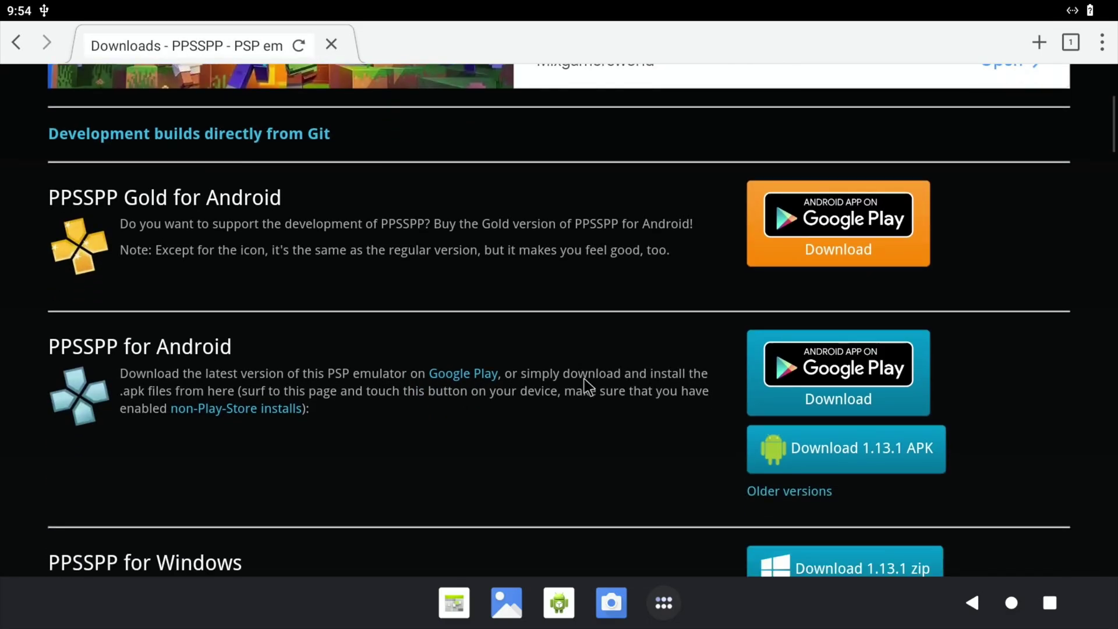
{"action": "scroll", "coordinate": [586, 387], "scroll_direction": "down", "scroll_amount": 1}
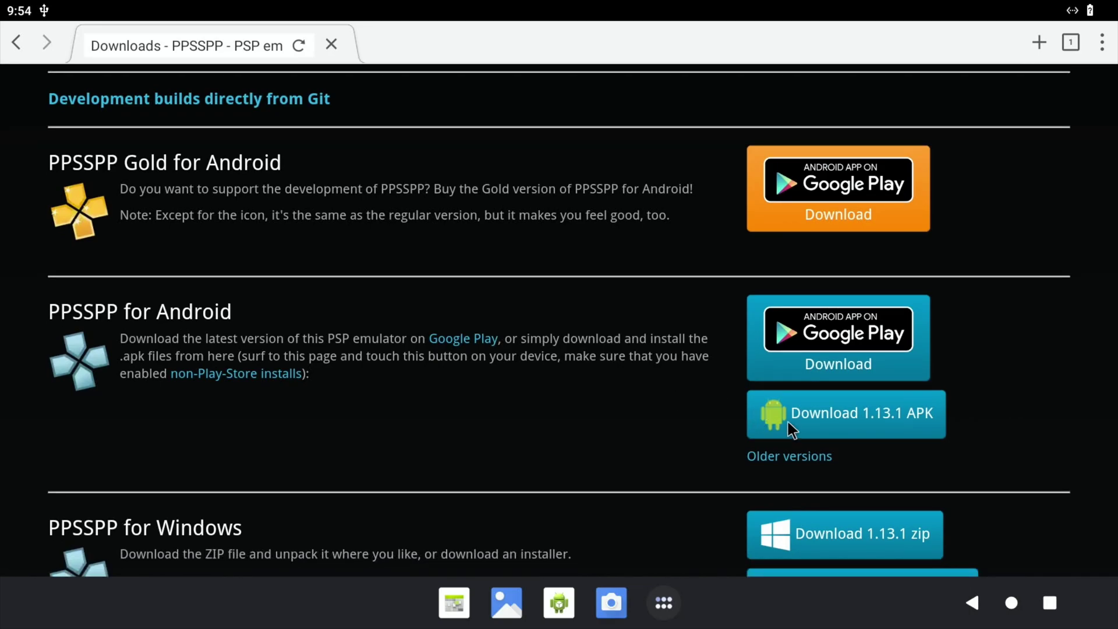
{"action": "left_click", "coordinate": [795, 430]}
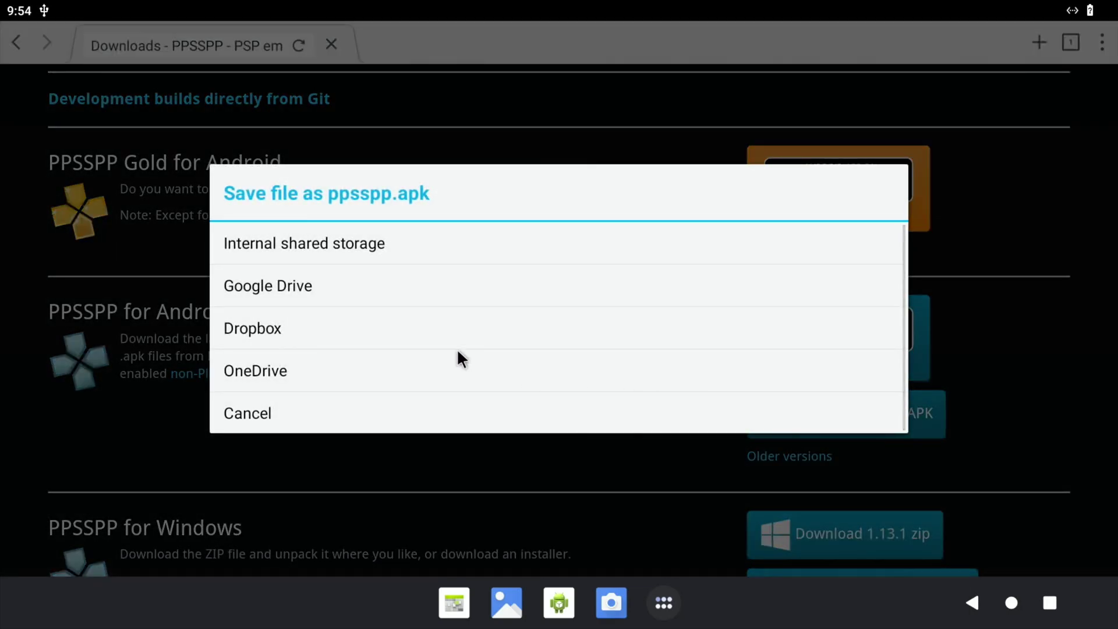
{"action": "left_click", "coordinate": [292, 243]}
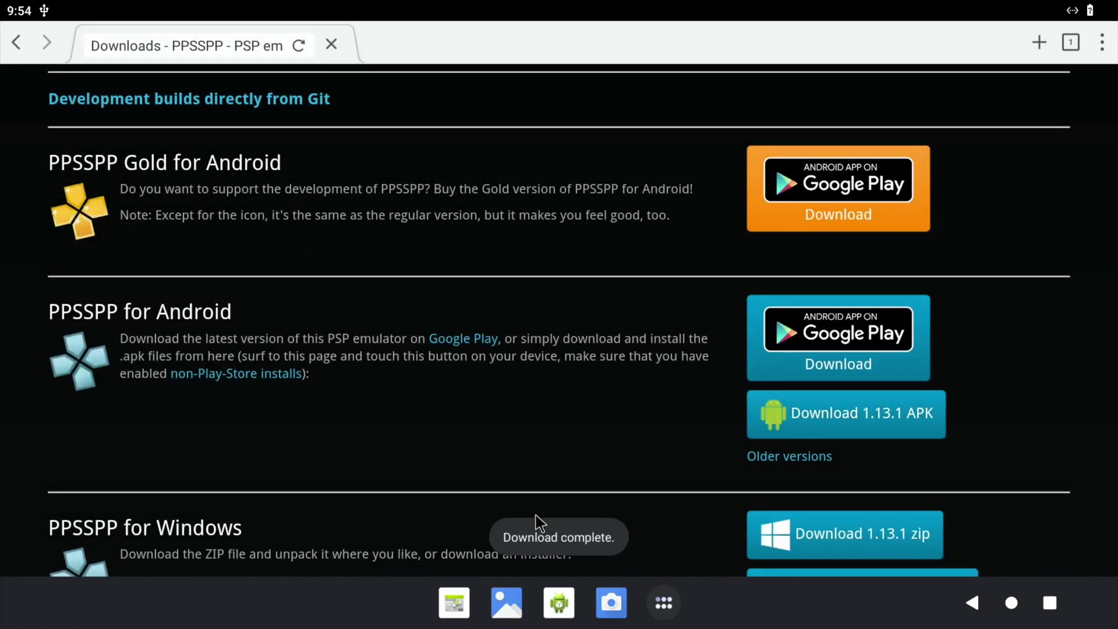
- Install ppsspp.apk from Files, allowing Puffin as an install source, and open PPSSPP
{"action": "left_click", "coordinate": [665, 603]}
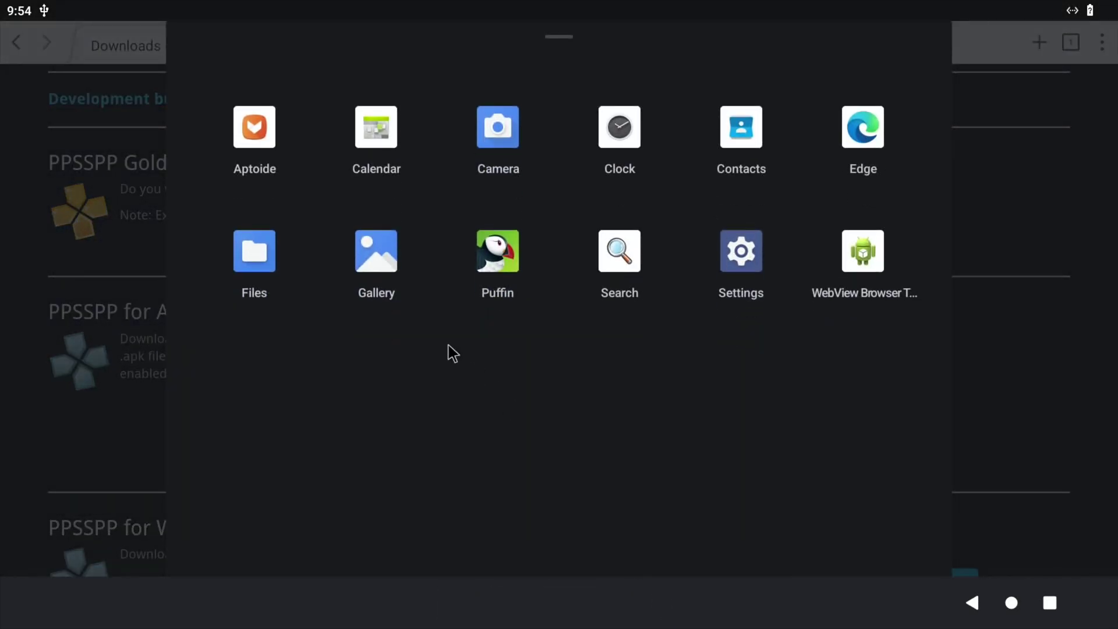
{"action": "left_click", "coordinate": [252, 249]}
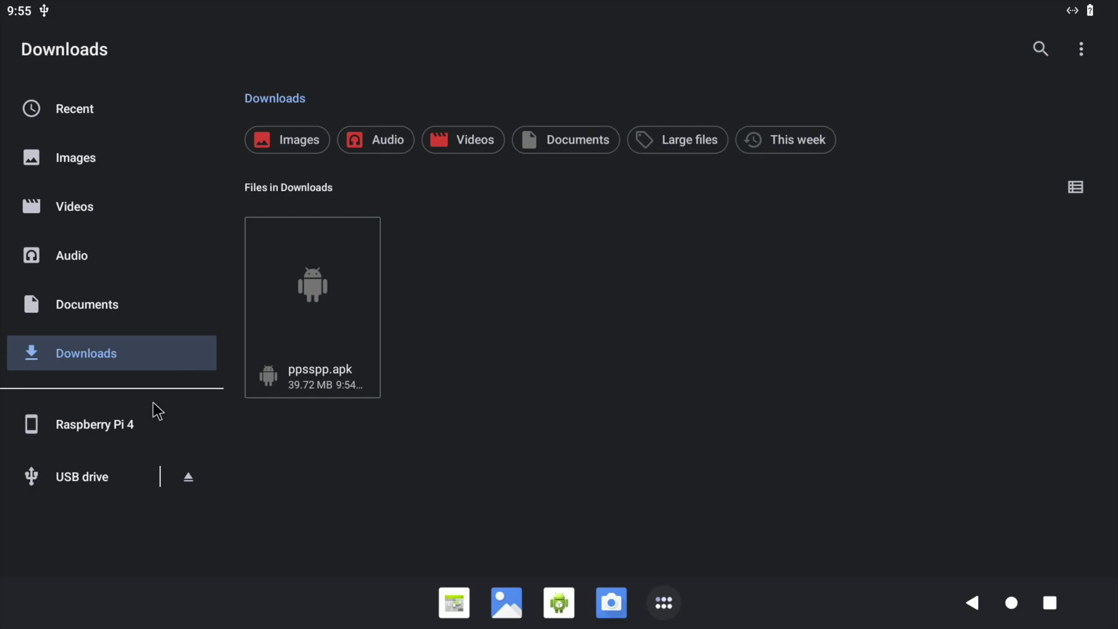
{"action": "left_click", "coordinate": [338, 320]}
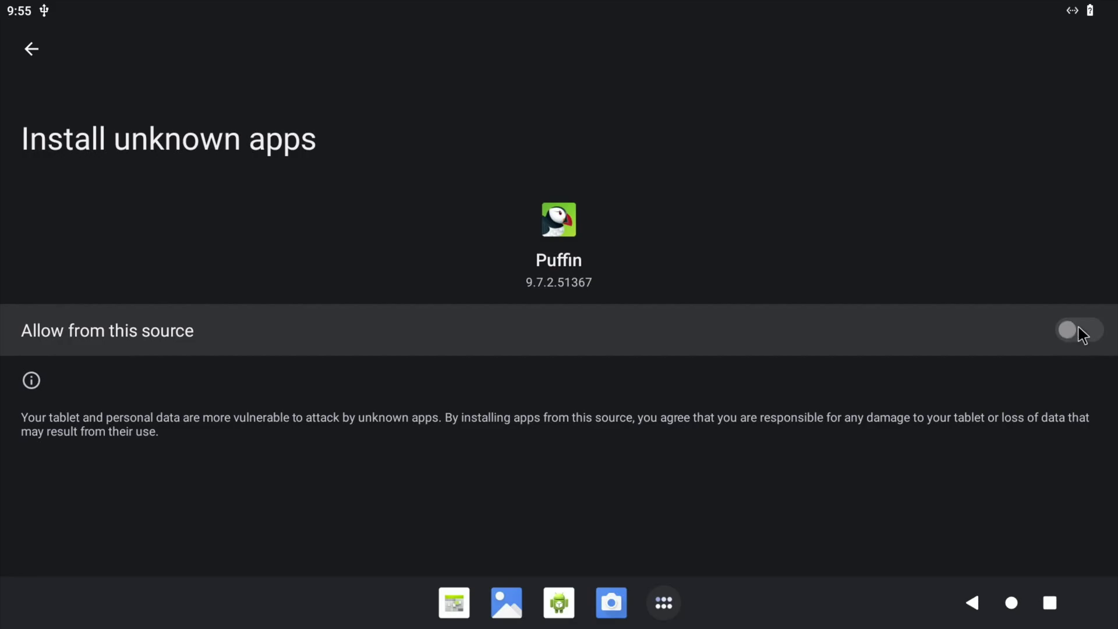
{"action": "left_click", "coordinate": [1084, 330]}
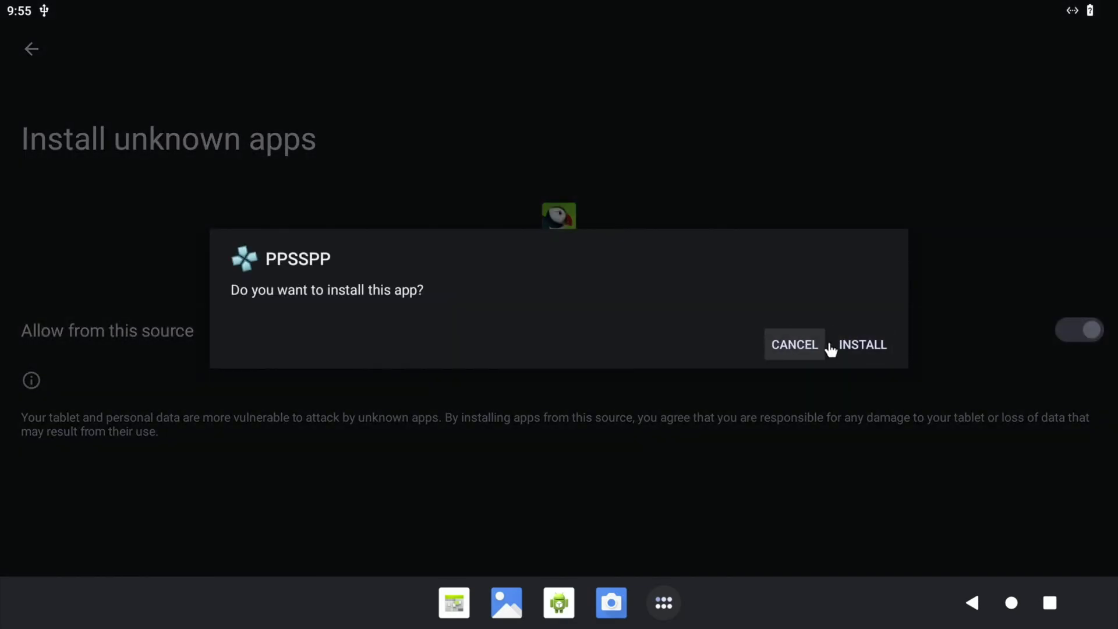
{"action": "left_click", "coordinate": [850, 349]}
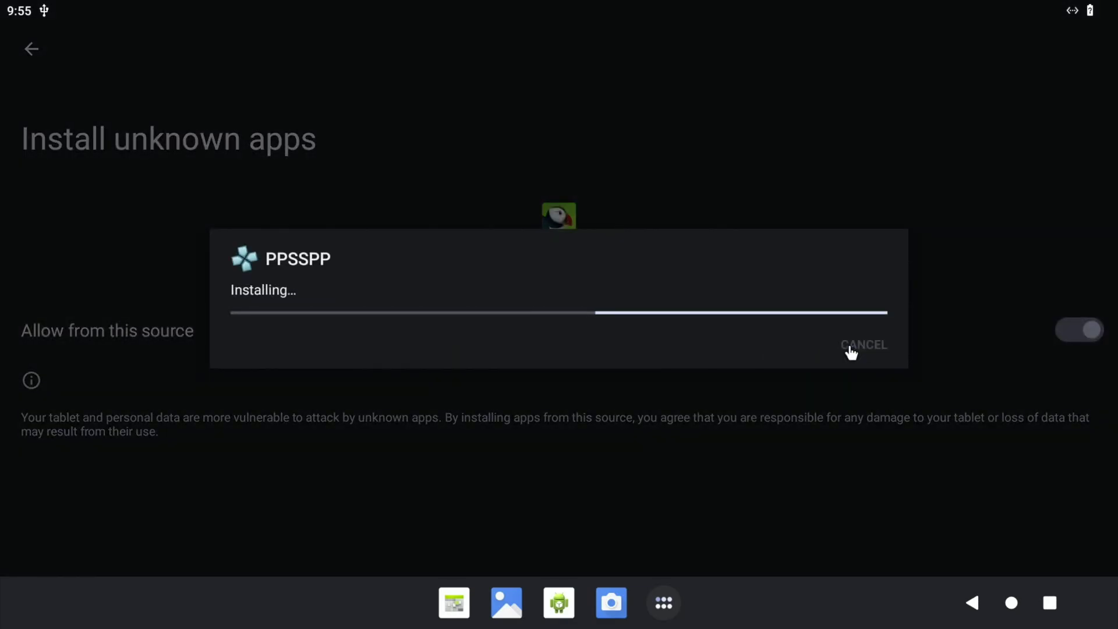
{"action": "left_click", "coordinate": [861, 350]}
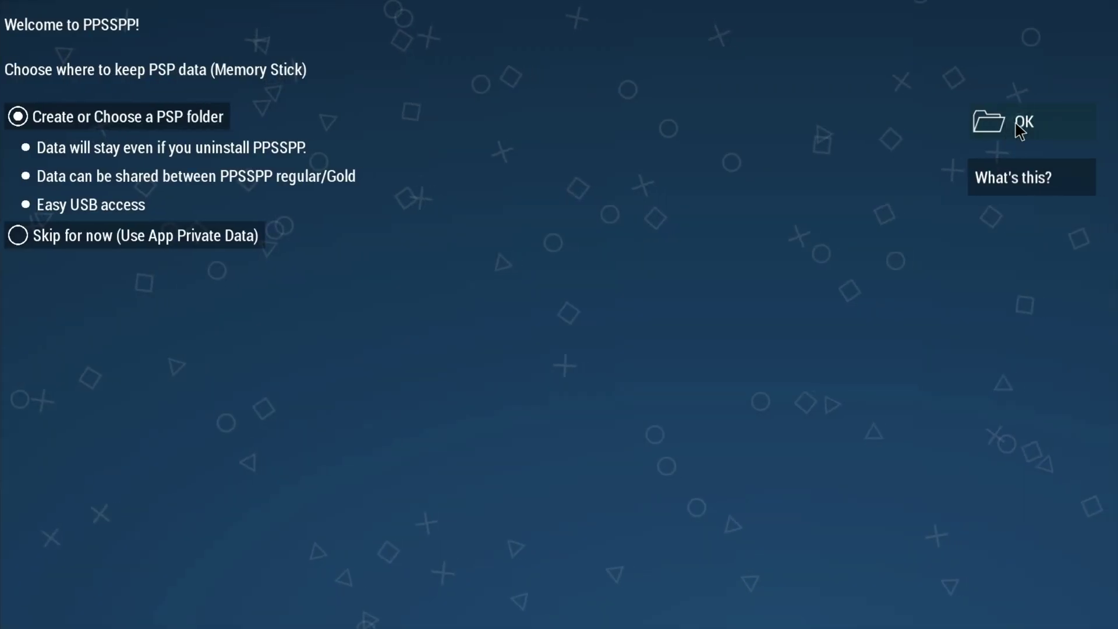
- Set 128GB ROM's retropie-mount/roms/psp as PPSSPP's data folder and grant it access
{"action": "left_click", "coordinate": [1018, 129]}
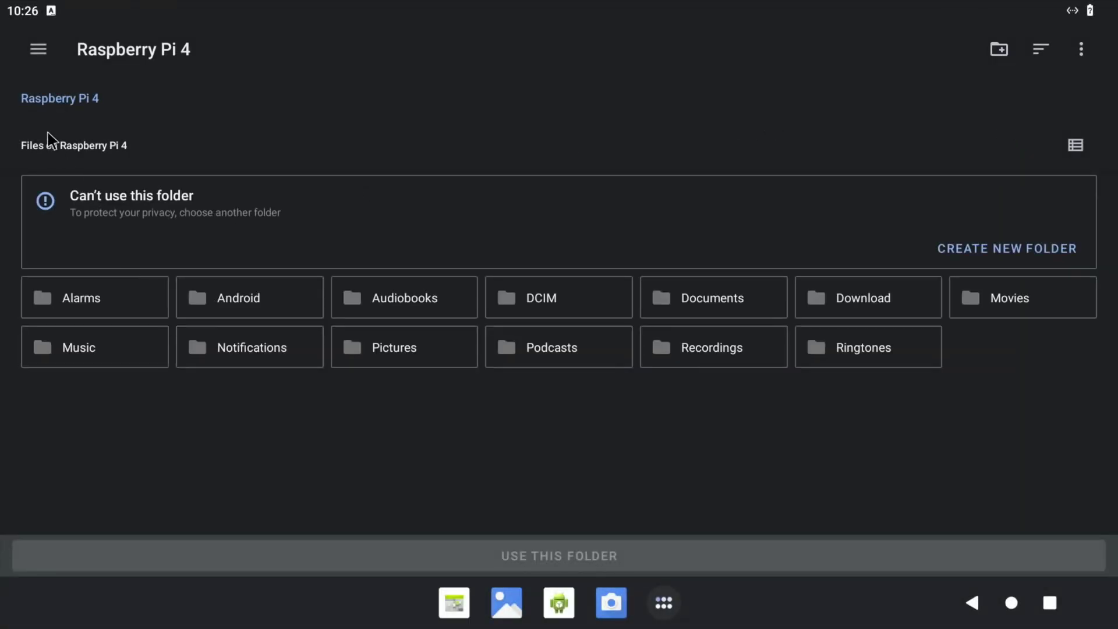
{"action": "left_click", "coordinate": [38, 49]}
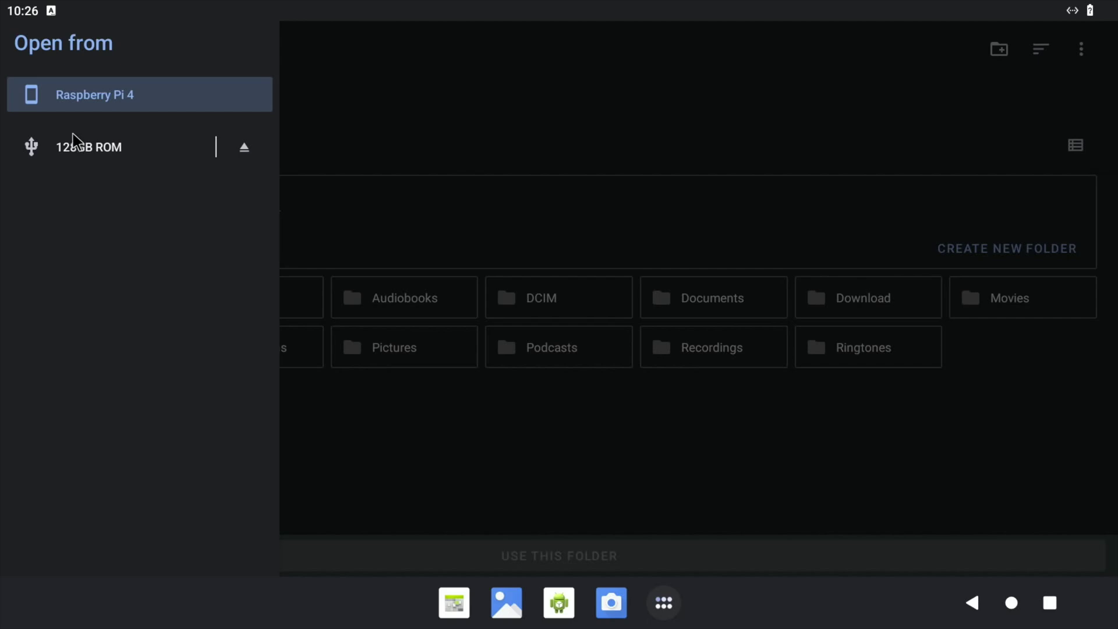
{"action": "left_click", "coordinate": [68, 150]}
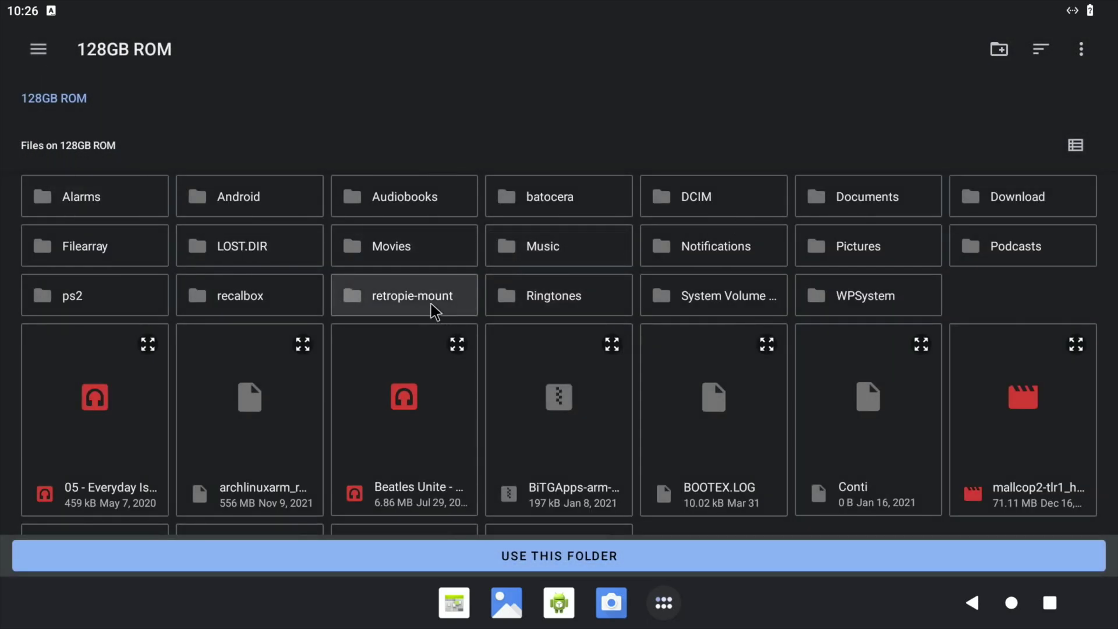
{"action": "left_click", "coordinate": [392, 304]}
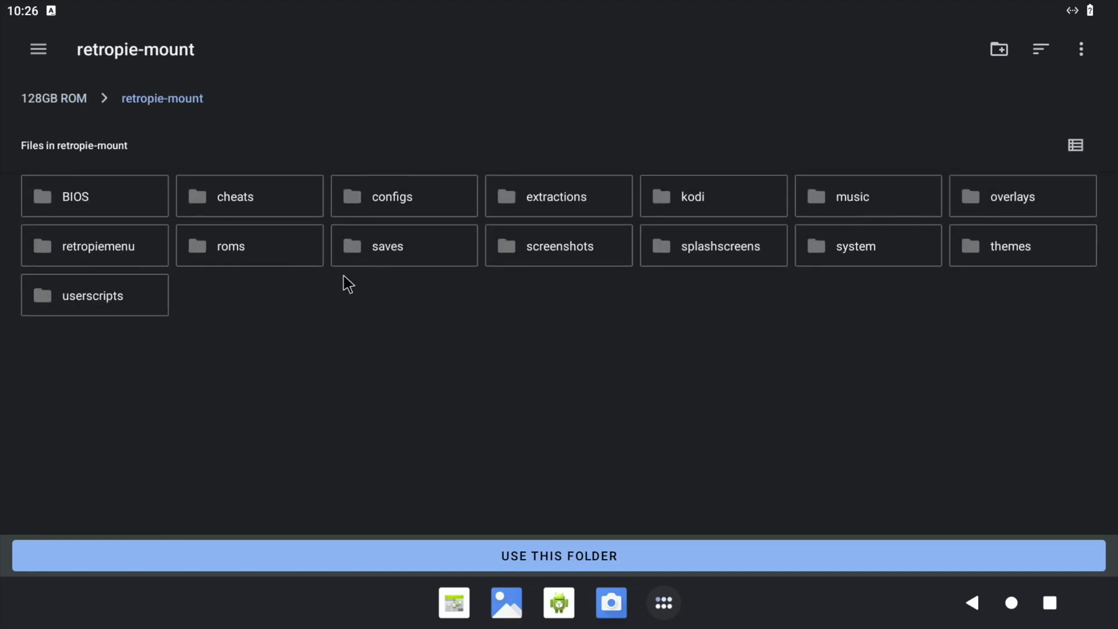
{"action": "left_click", "coordinate": [274, 263]}
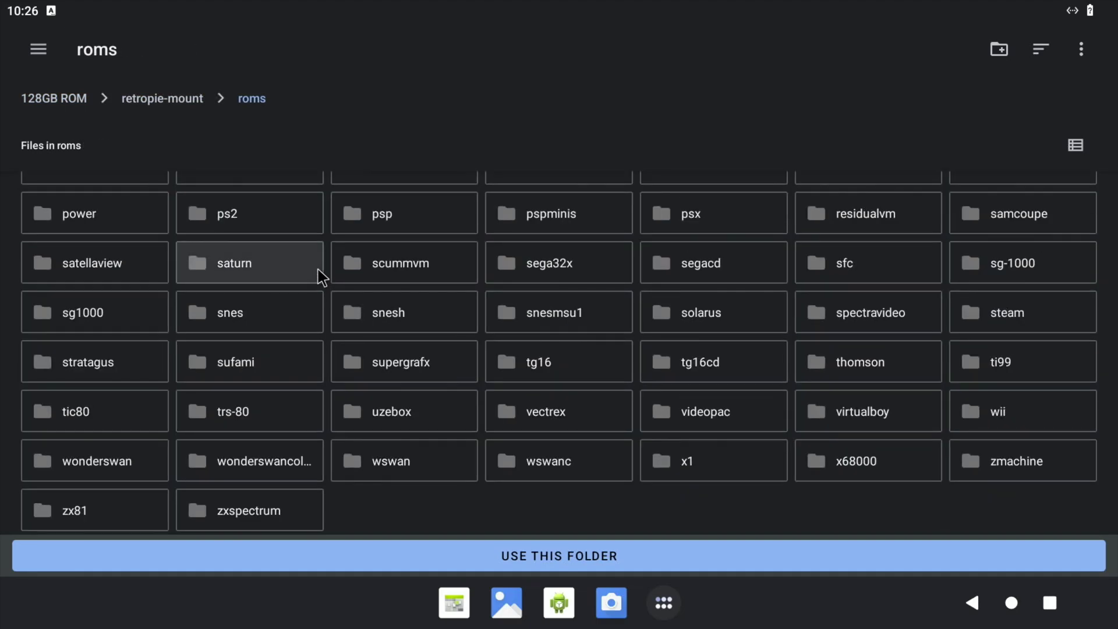
{"action": "left_click", "coordinate": [361, 217]}
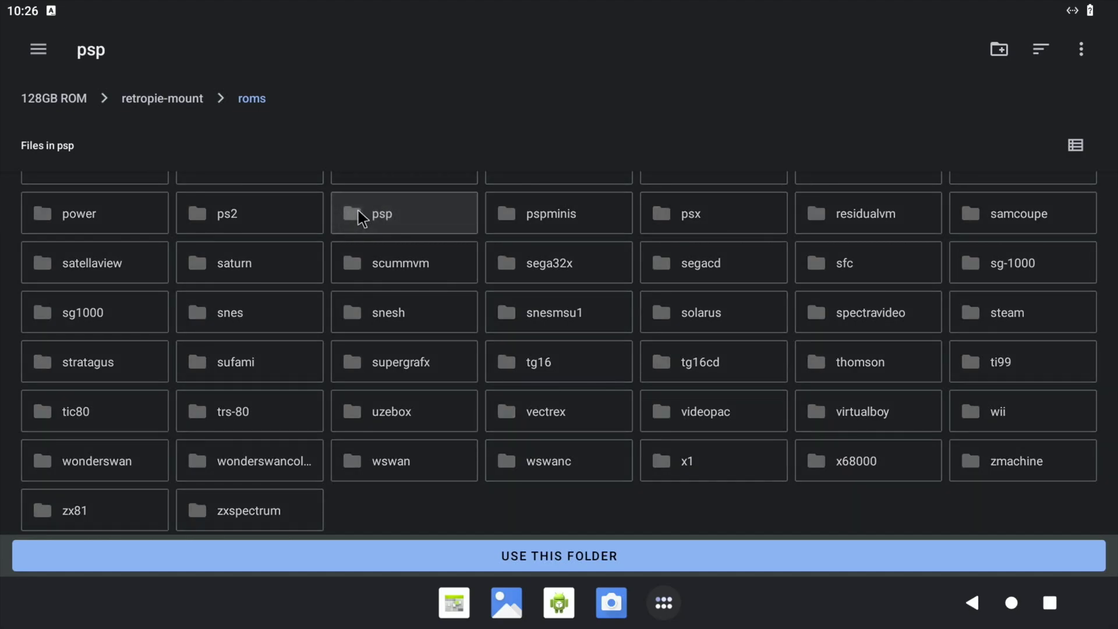
{"action": "left_click", "coordinate": [473, 556]}
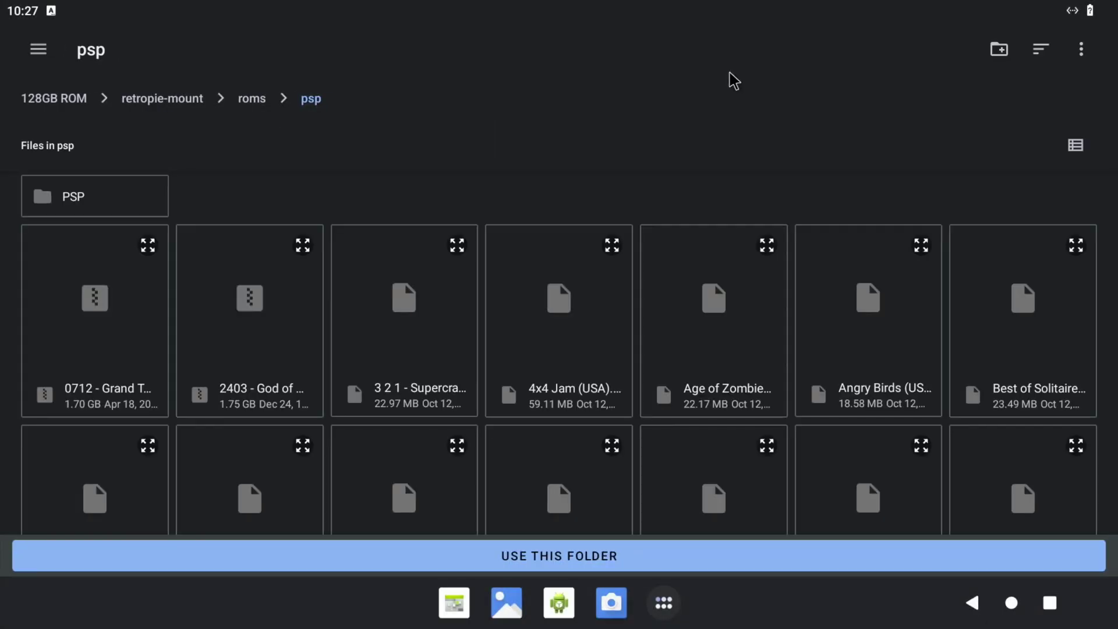
{"action": "left_click", "coordinate": [499, 560]}
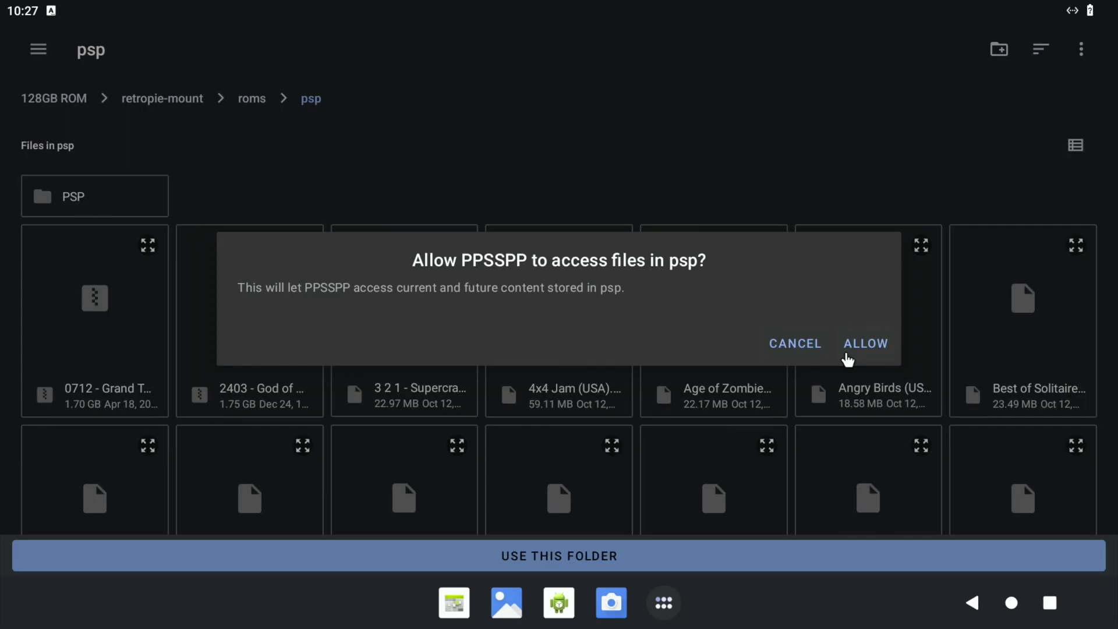
{"action": "left_click", "coordinate": [862, 349]}
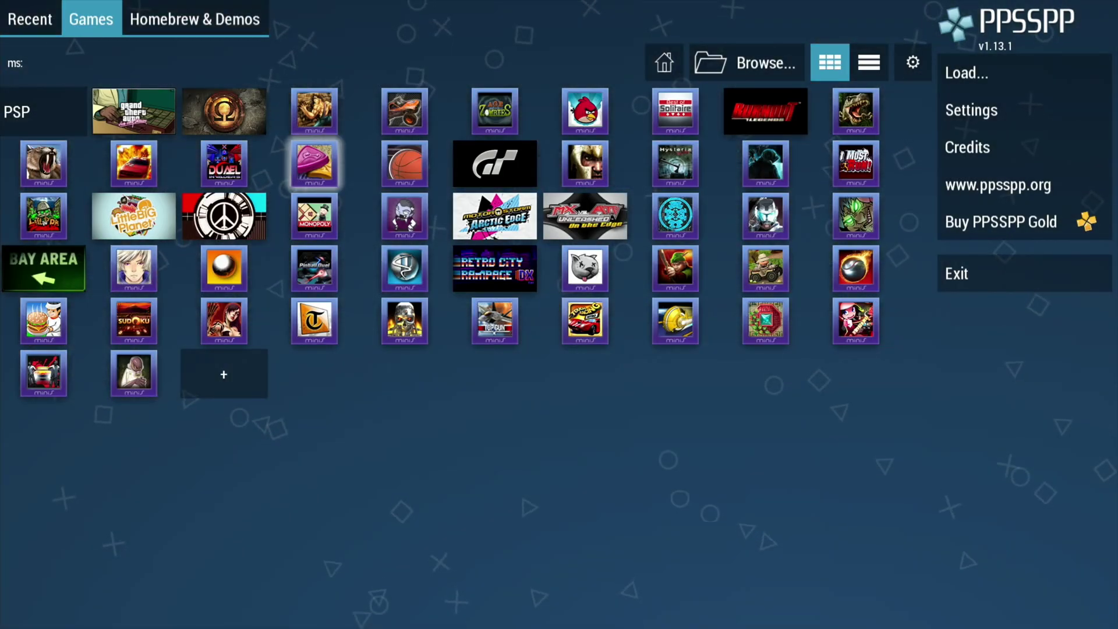
- Select GTA Vice City Stories in the PPSSPP game library and launch it
{"action": "key", "text": "Left"}
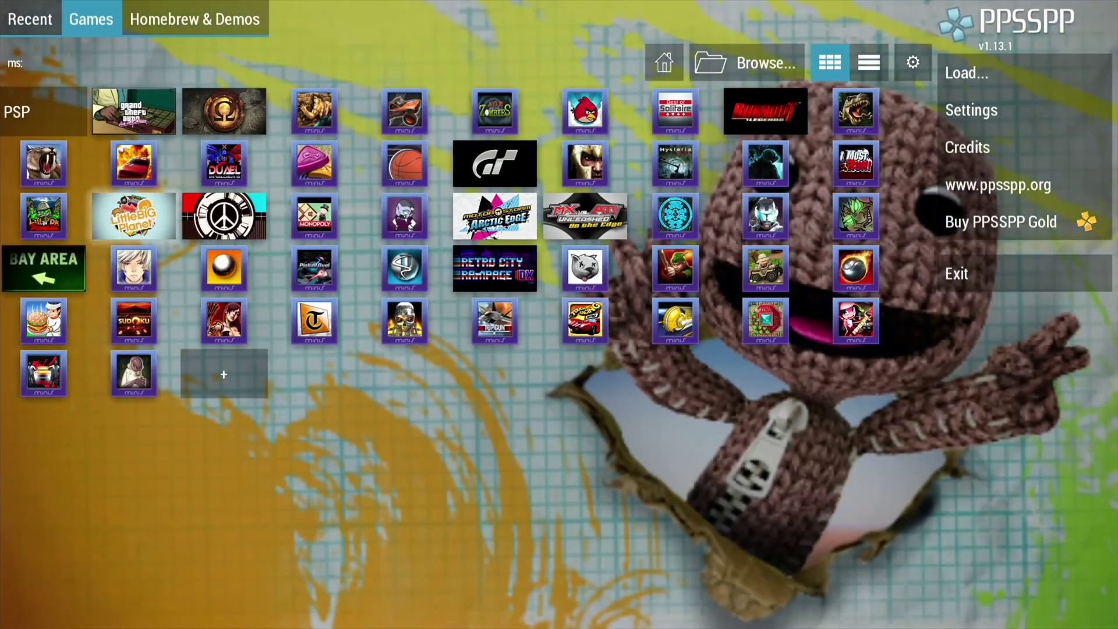
{"action": "key", "text": "Up"}
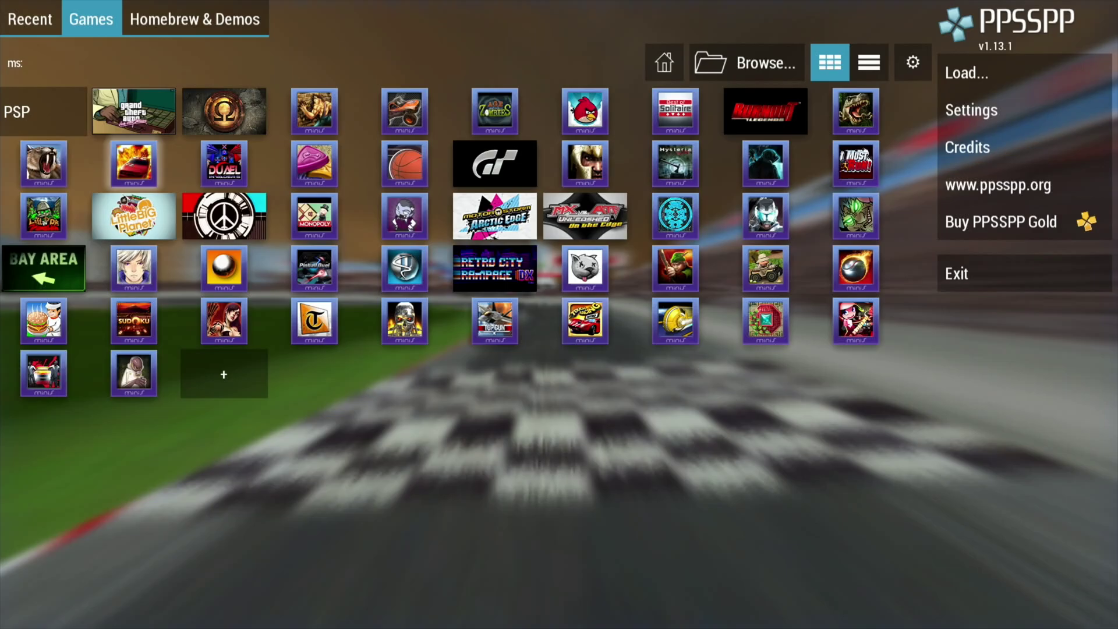
{"action": "key", "text": "Right"}
{"action": "key", "text": "Up"}
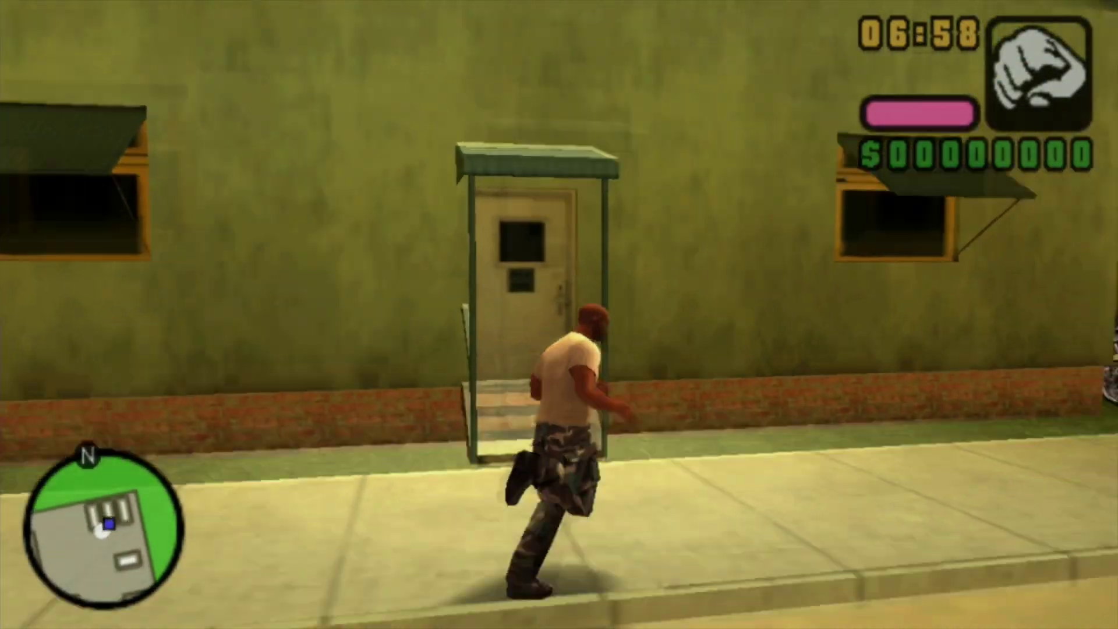
- Run to the parked motorcycle, get on, and ride it down the dirt road
{"action": "key", "text": "Left"}
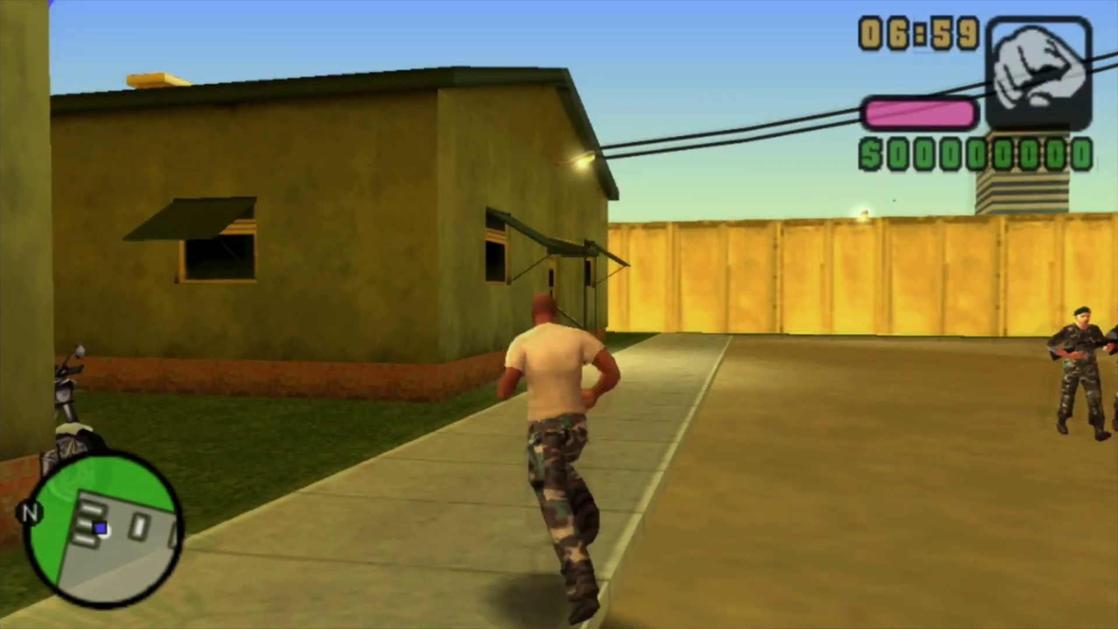
{"action": "key", "text": "s"}
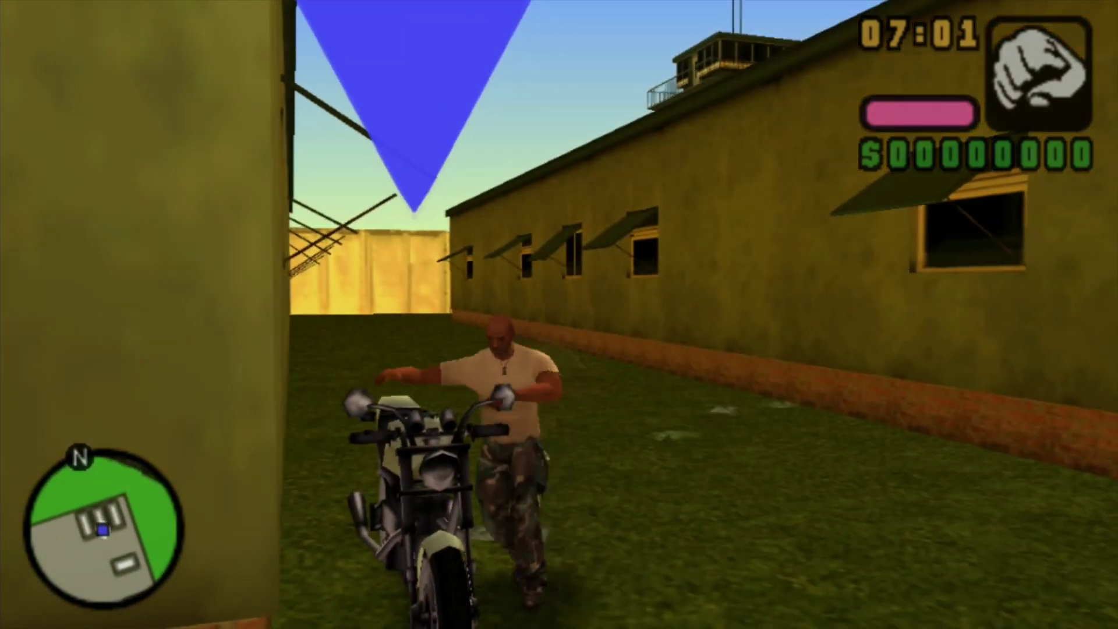
{"action": "key", "text": "z"}
{"action": "key", "text": "Left"}
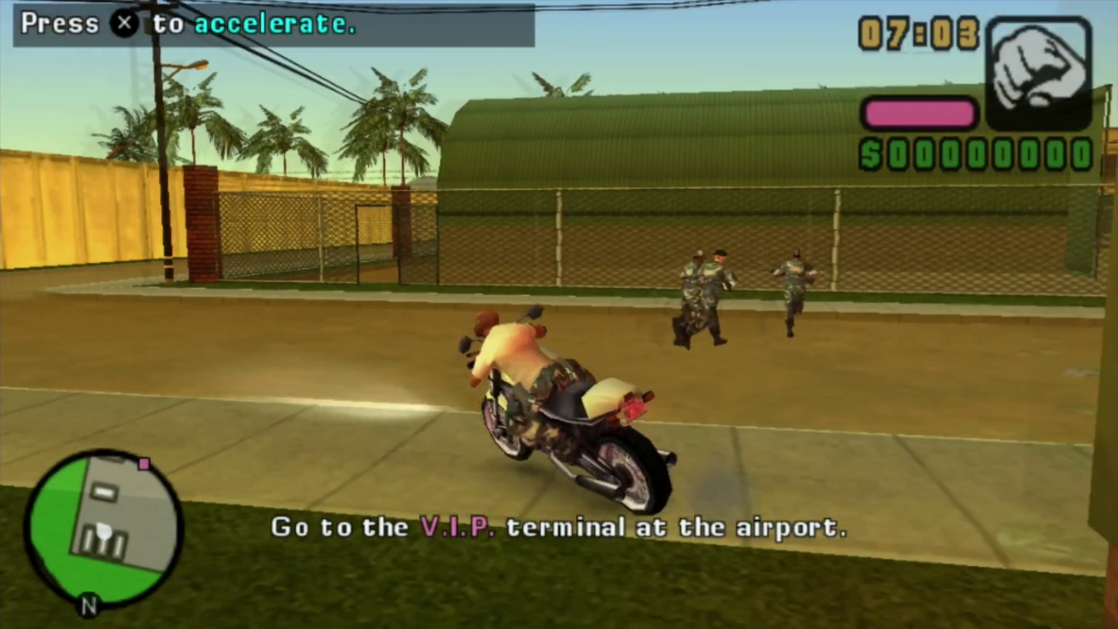
{"action": "key", "text": "Right"}
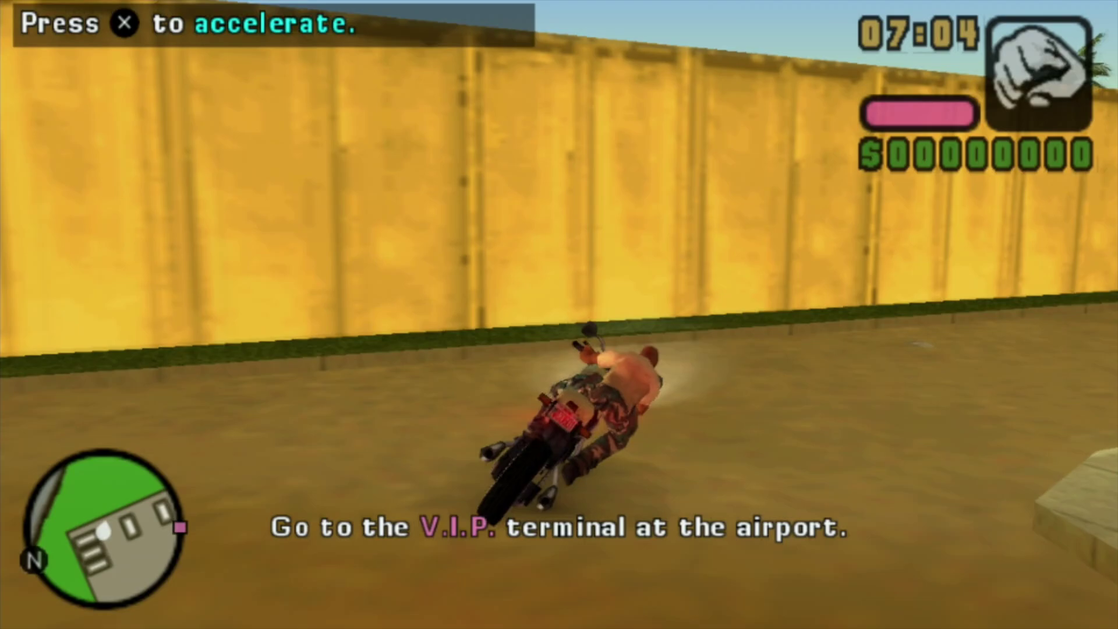
{"action": "key", "text": "z"}
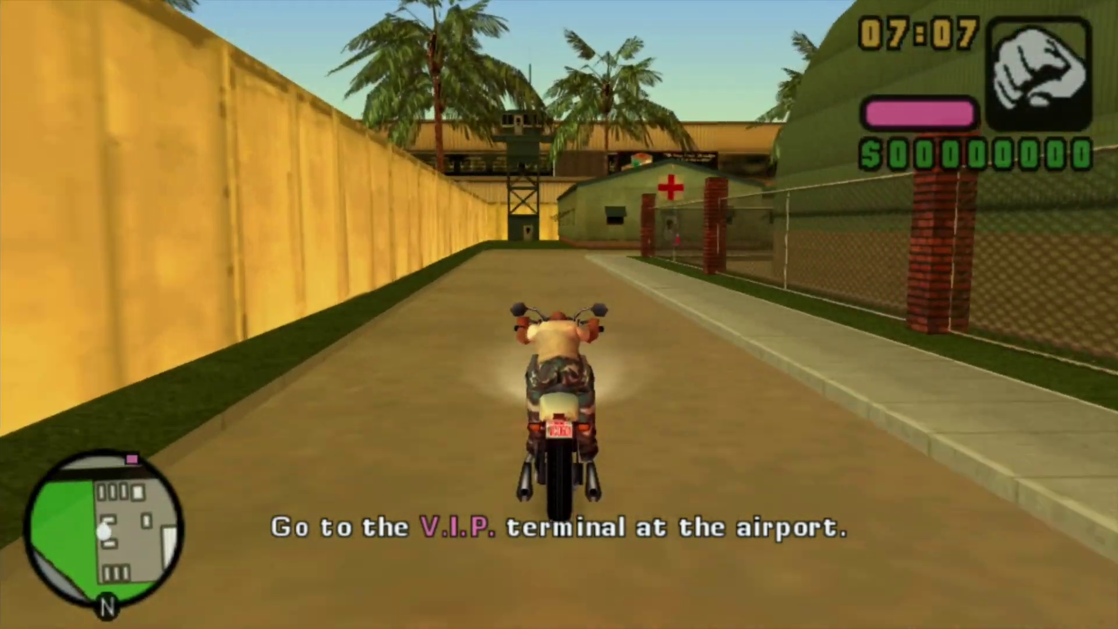
{"action": "key", "text": "Down"}
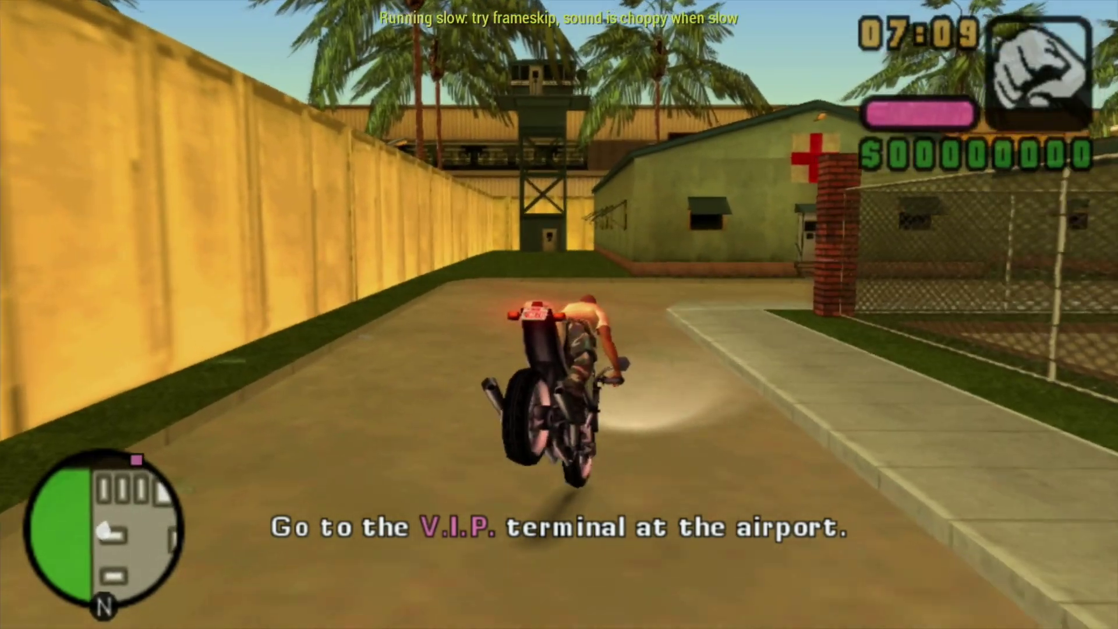
{"action": "key", "text": "Left"}
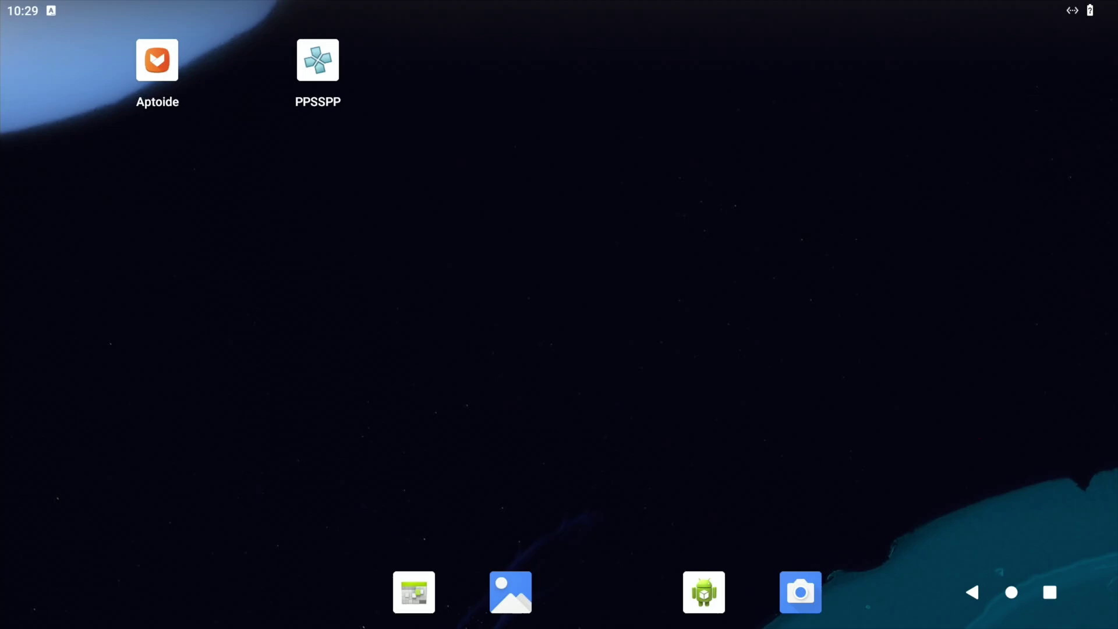
- Check AIDA64's CPU (4x Cortex-A72 @ 2000 MHz), display and network pages, then go home
{"action": "left_click_drag", "start_coordinate": [603, 626], "coordinate": [579, 19]}
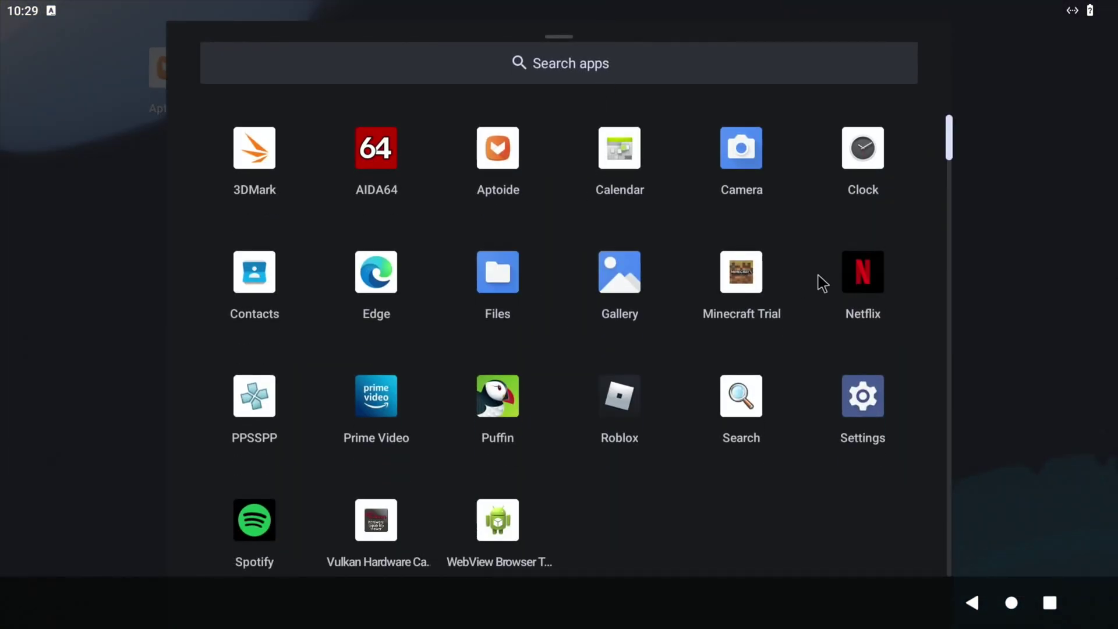
{"action": "left_click", "coordinate": [384, 169]}
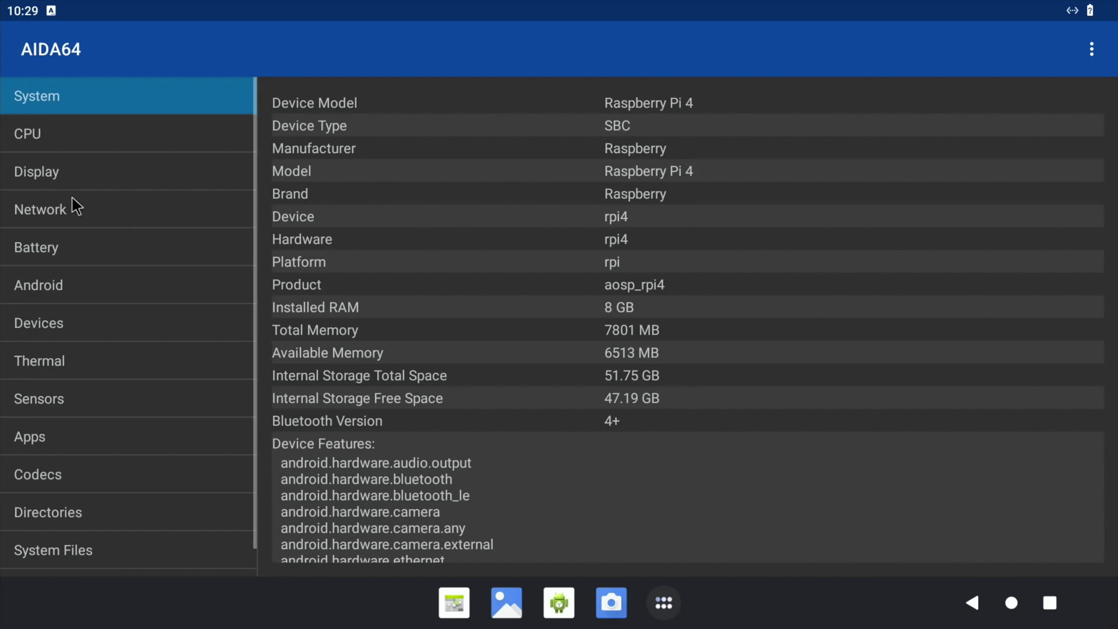
{"action": "left_click", "coordinate": [68, 151]}
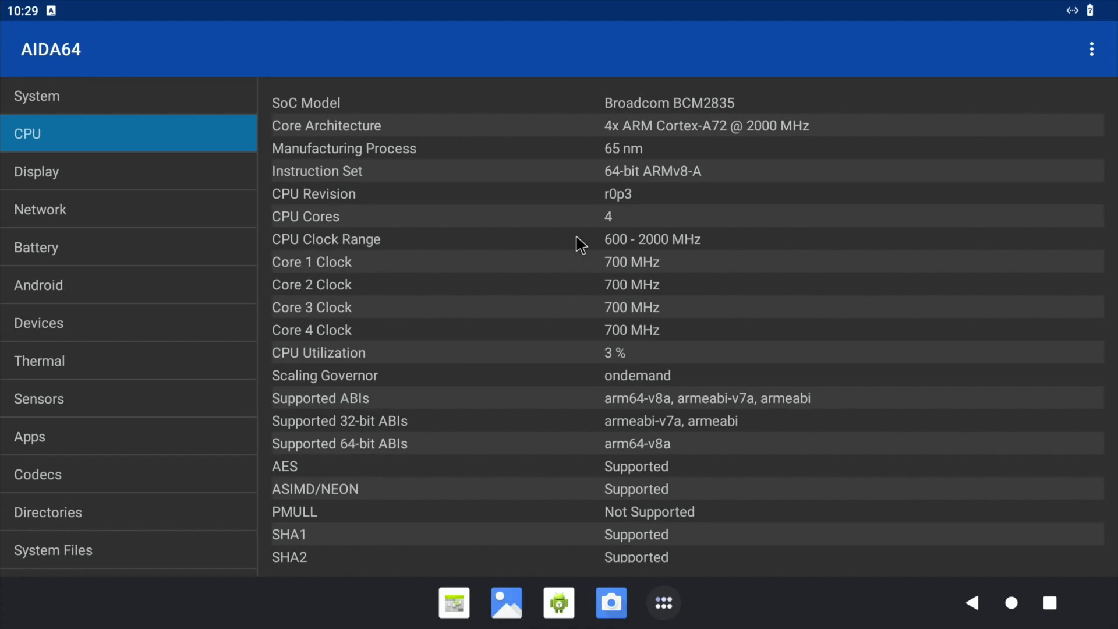
{"action": "left_click", "coordinate": [165, 175]}
{"action": "left_click", "coordinate": [133, 219]}
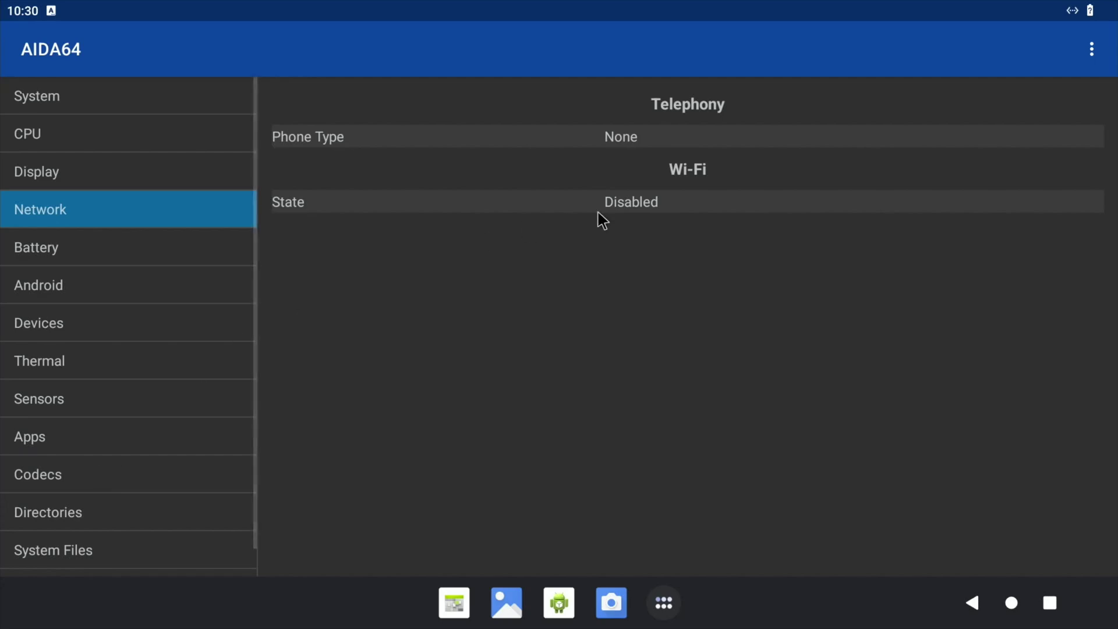
{"action": "left_click", "coordinate": [1012, 603]}
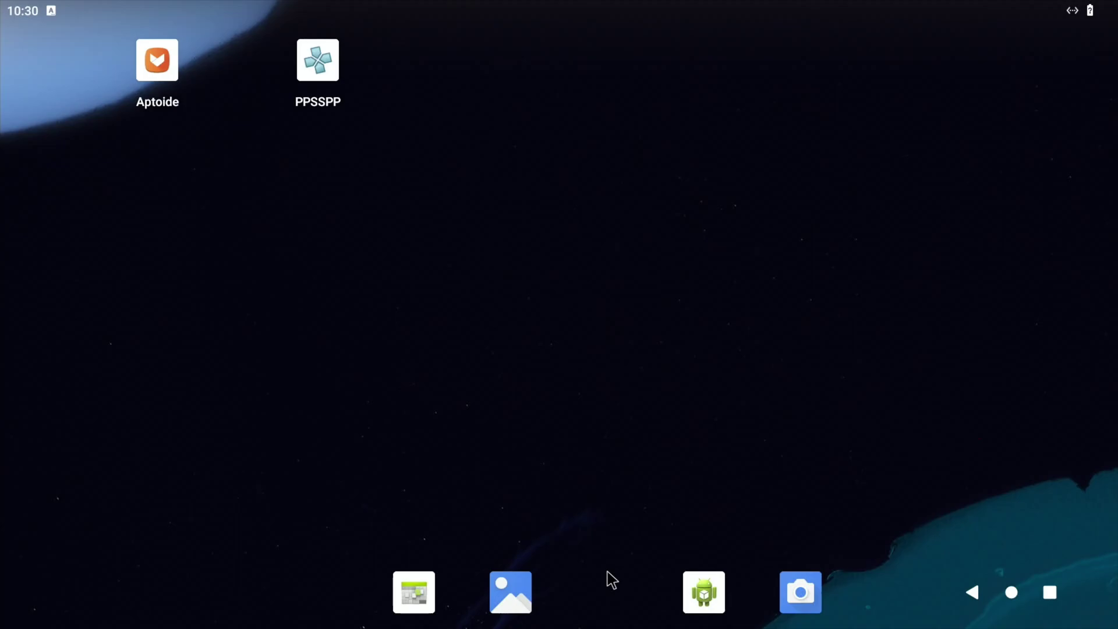
- Open 3DMark, select the Sling Shot Extreme test and download it
{"action": "left_click_drag", "start_coordinate": [650, 626], "coordinate": [656, 25]}
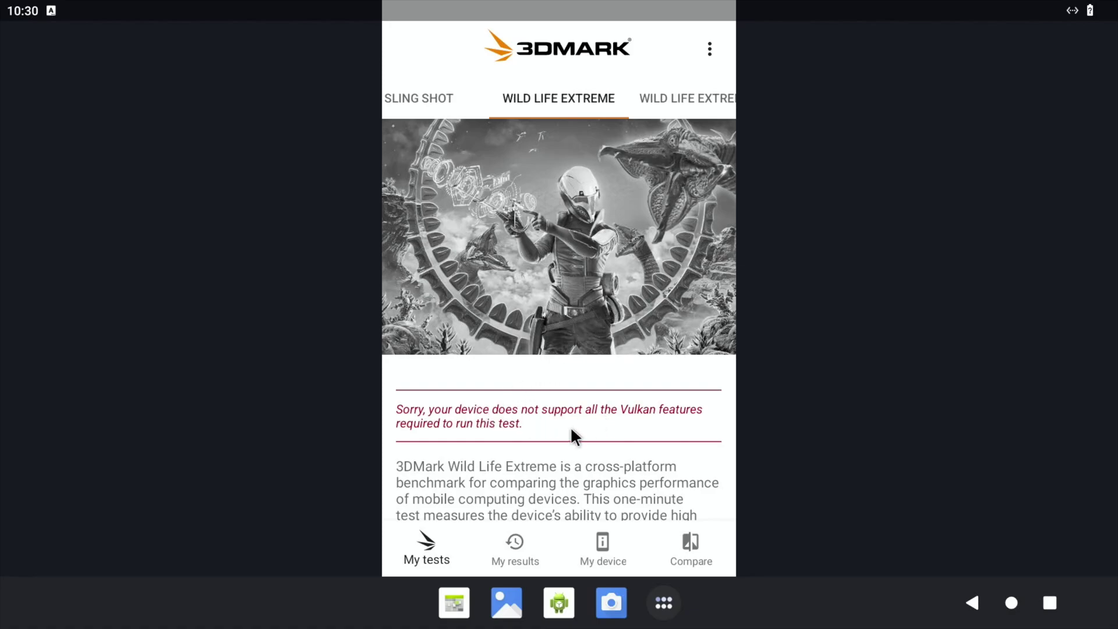
{"action": "scroll", "coordinate": [570, 432], "scroll_direction": "down", "scroll_amount": 3}
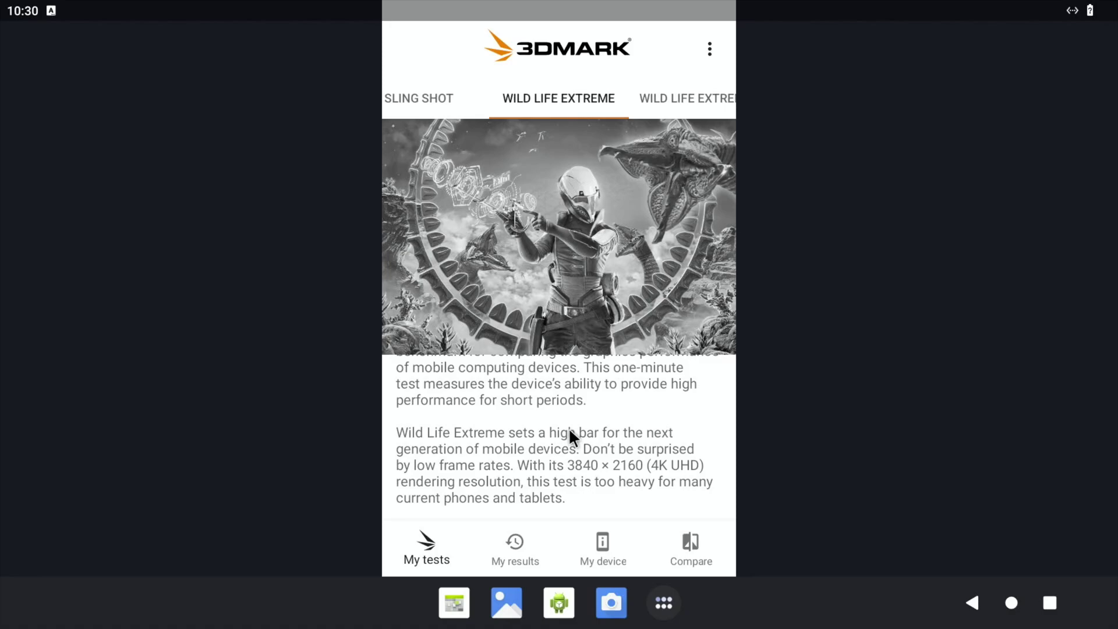
{"action": "left_click", "coordinate": [437, 105]}
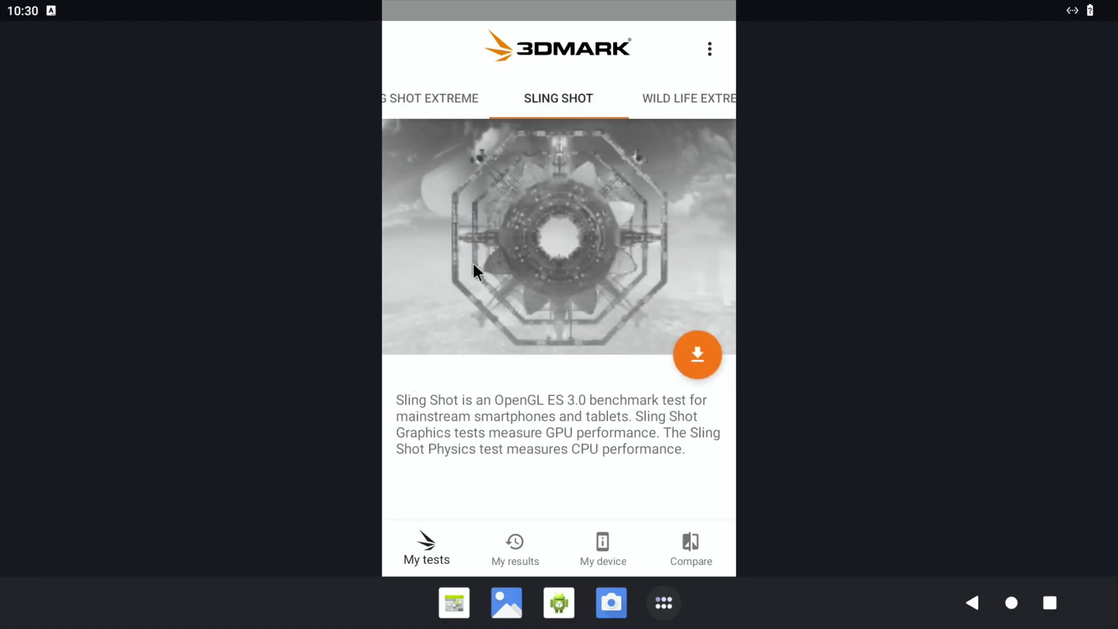
{"action": "left_click", "coordinate": [481, 96]}
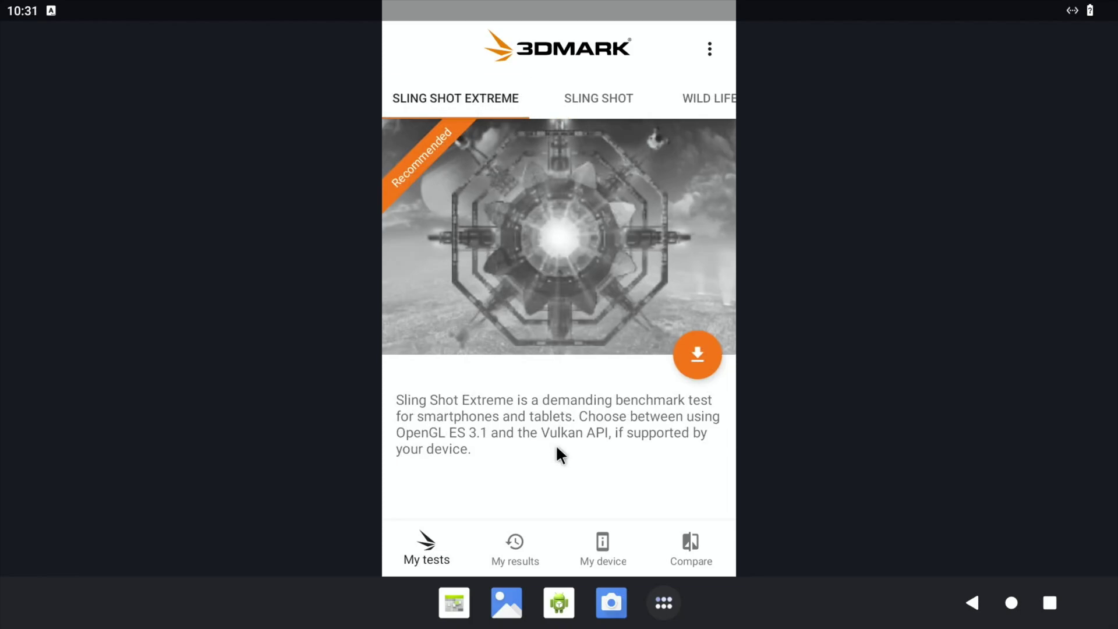
{"action": "left_click", "coordinate": [697, 354]}
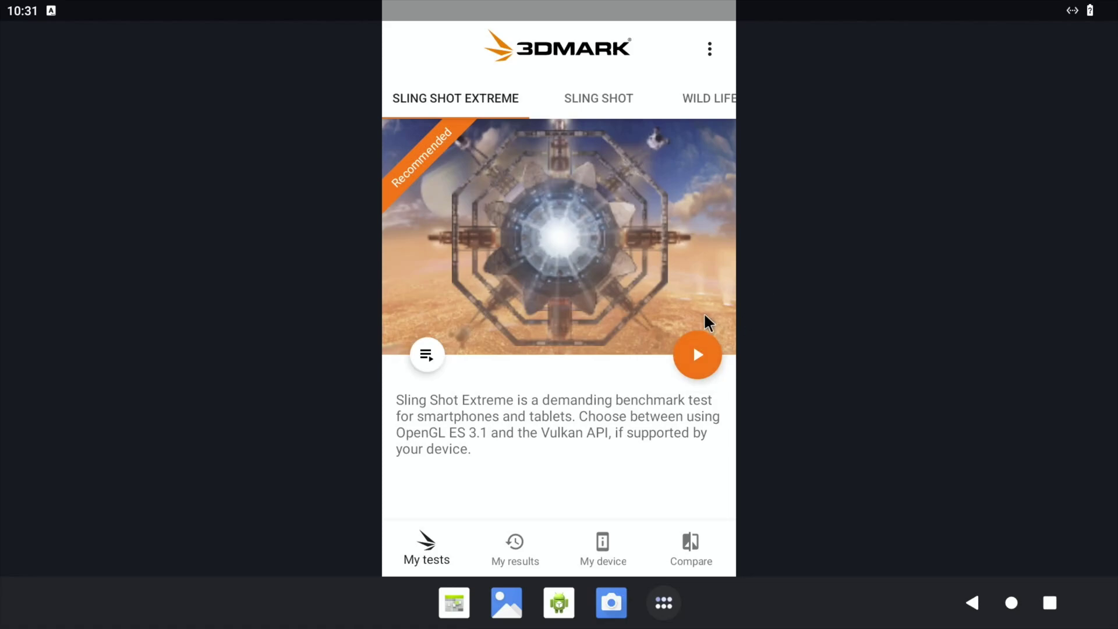
- Run Sling Shot Extreme and review its OpenGL ES 3.1 results, an overall score of 261
{"action": "left_click", "coordinate": [695, 356]}
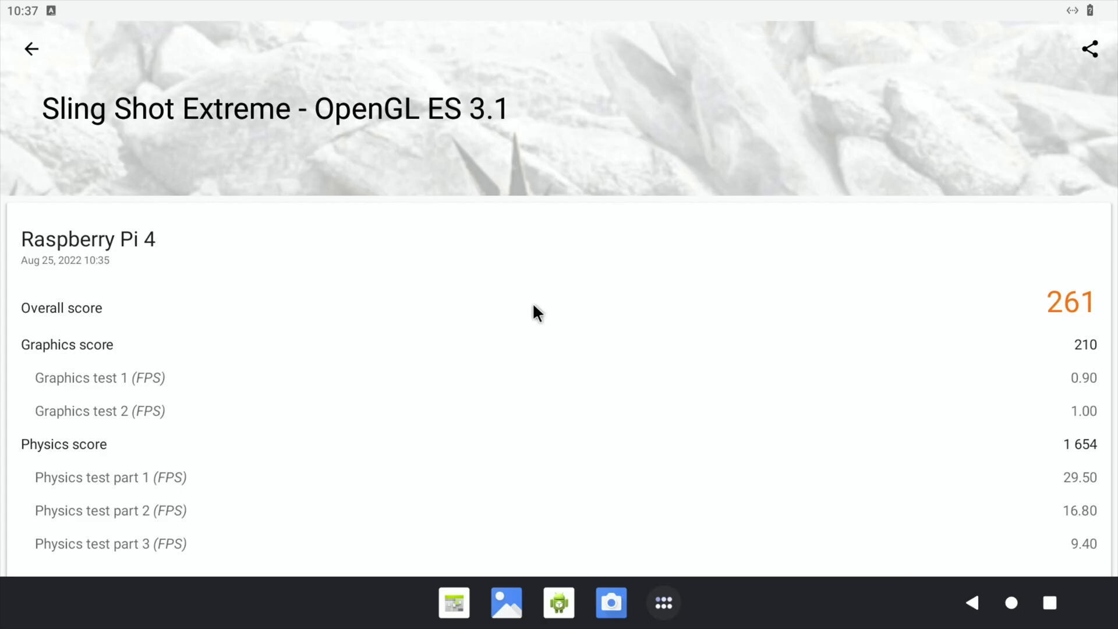
{"action": "scroll", "coordinate": [533, 304], "scroll_direction": "down", "scroll_amount": 5}
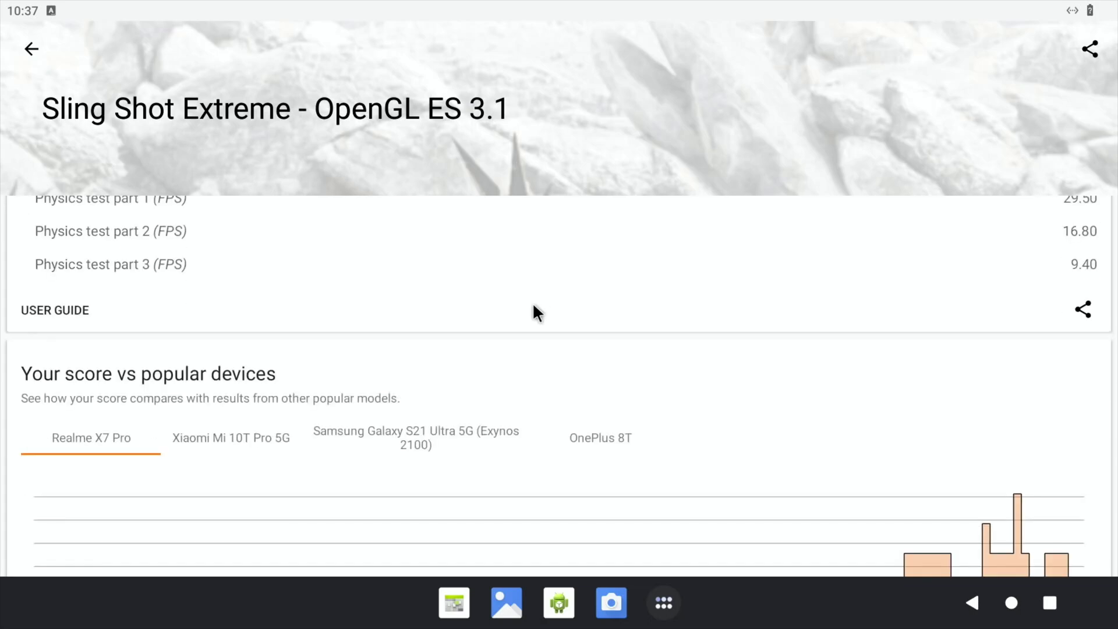
{"action": "scroll", "coordinate": [533, 304], "scroll_direction": "down", "scroll_amount": 2}
{"action": "scroll", "coordinate": [533, 307], "scroll_direction": "down", "scroll_amount": 3}
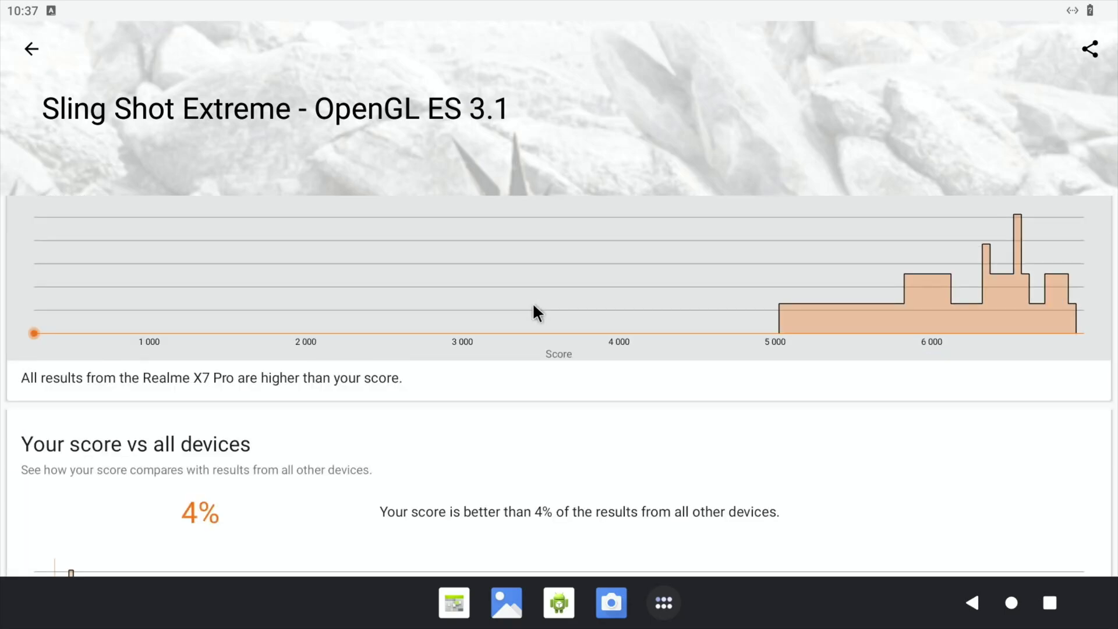
{"action": "scroll", "coordinate": [533, 307], "scroll_direction": "down", "scroll_amount": 5}
{"action": "scroll", "coordinate": [533, 305], "scroll_direction": "down", "scroll_amount": 2}
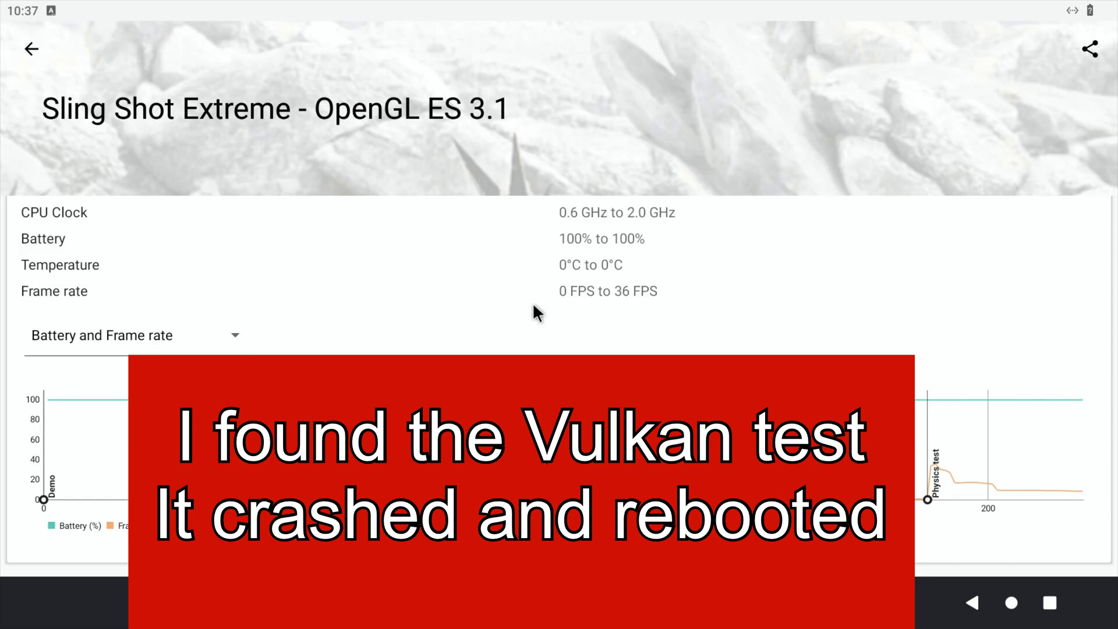
{"action": "scroll", "coordinate": [533, 306], "scroll_direction": "up", "scroll_amount": 15}
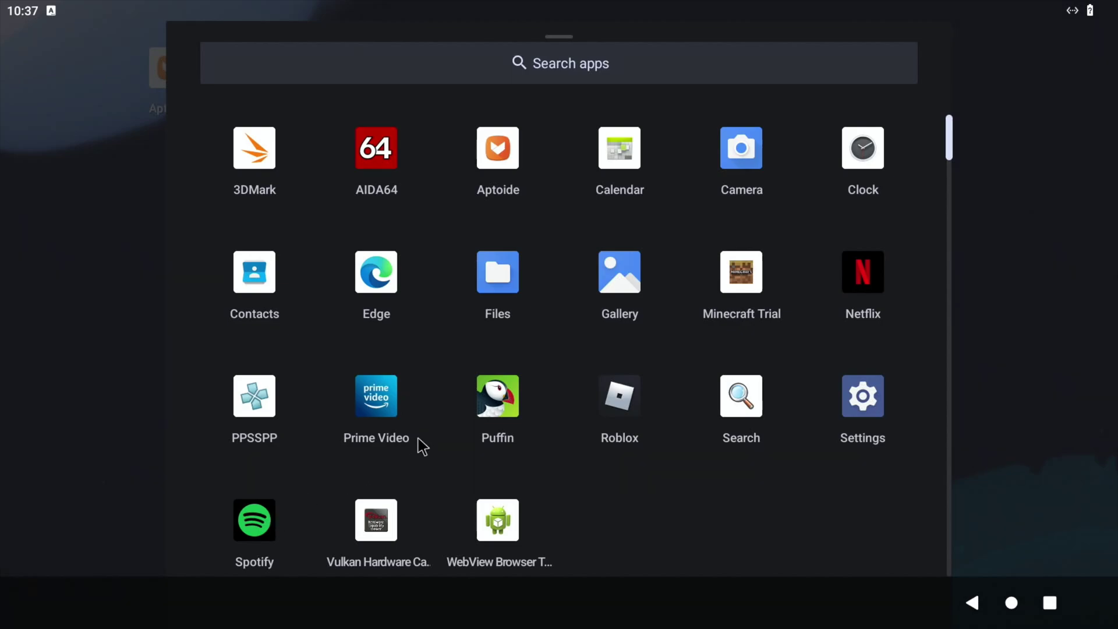
- Open Netflix, decline notifications, sign in, then leave for the home screen
{"action": "left_click", "coordinate": [859, 269]}
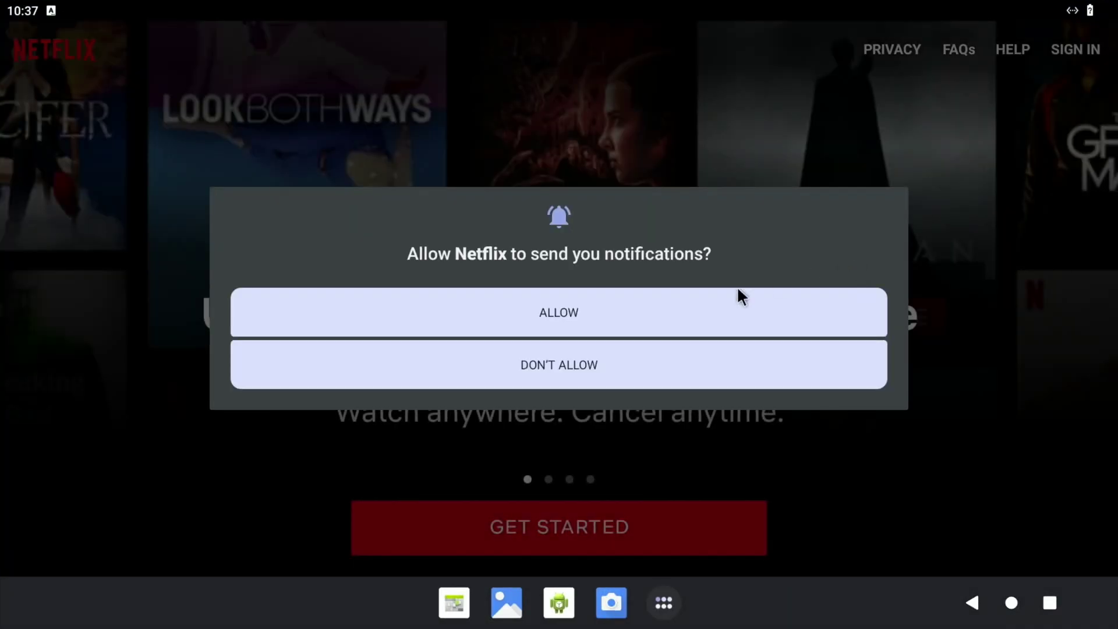
{"action": "left_click", "coordinate": [631, 365]}
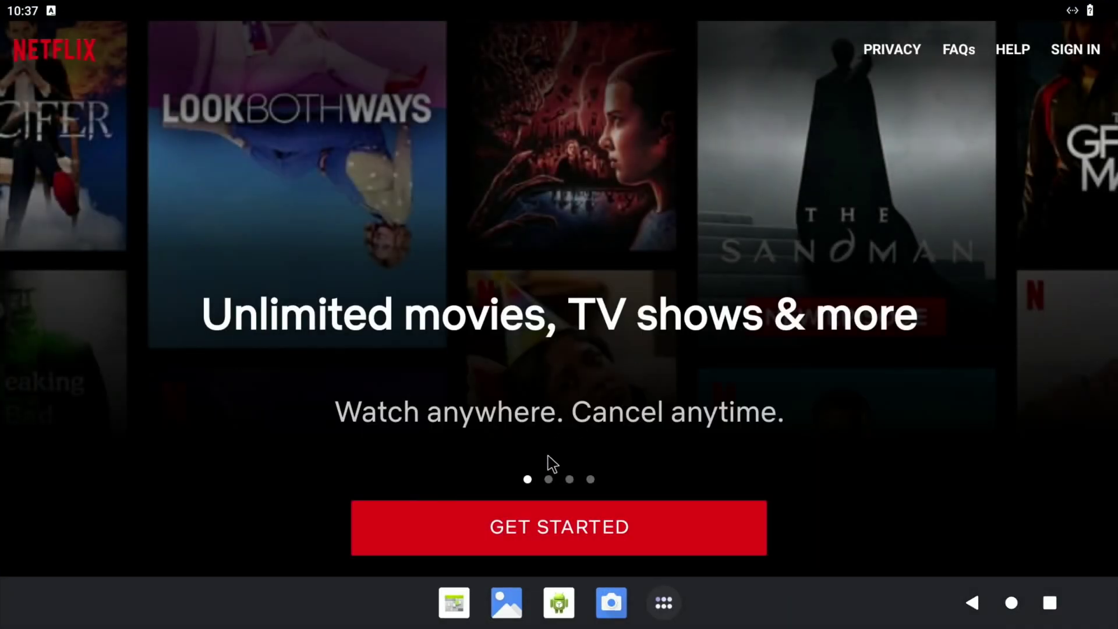
{"action": "left_click", "coordinate": [1060, 55]}
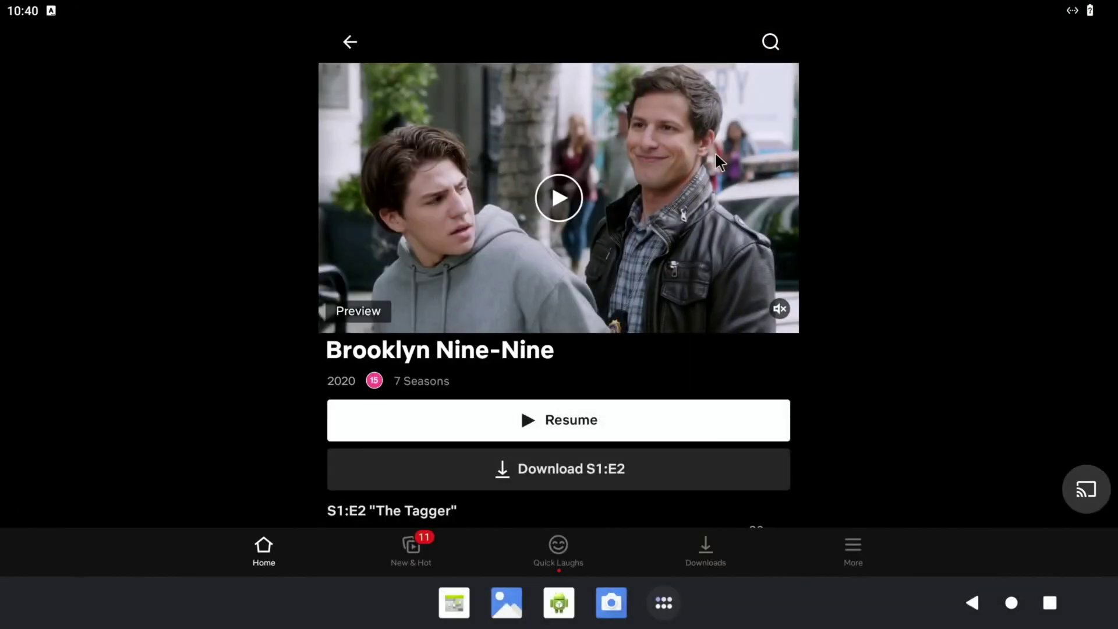
{"action": "left_click", "coordinate": [1011, 602]}
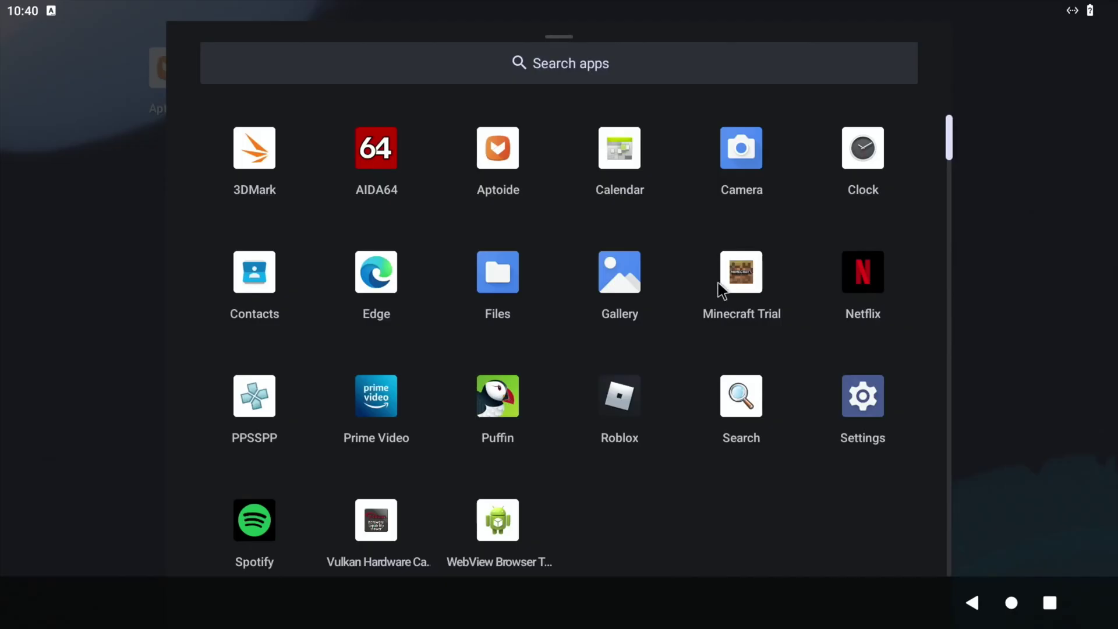
- Launch Minecraft Trial, dismiss the trial notice and walk forward through the forest
{"action": "left_click", "coordinate": [737, 283]}
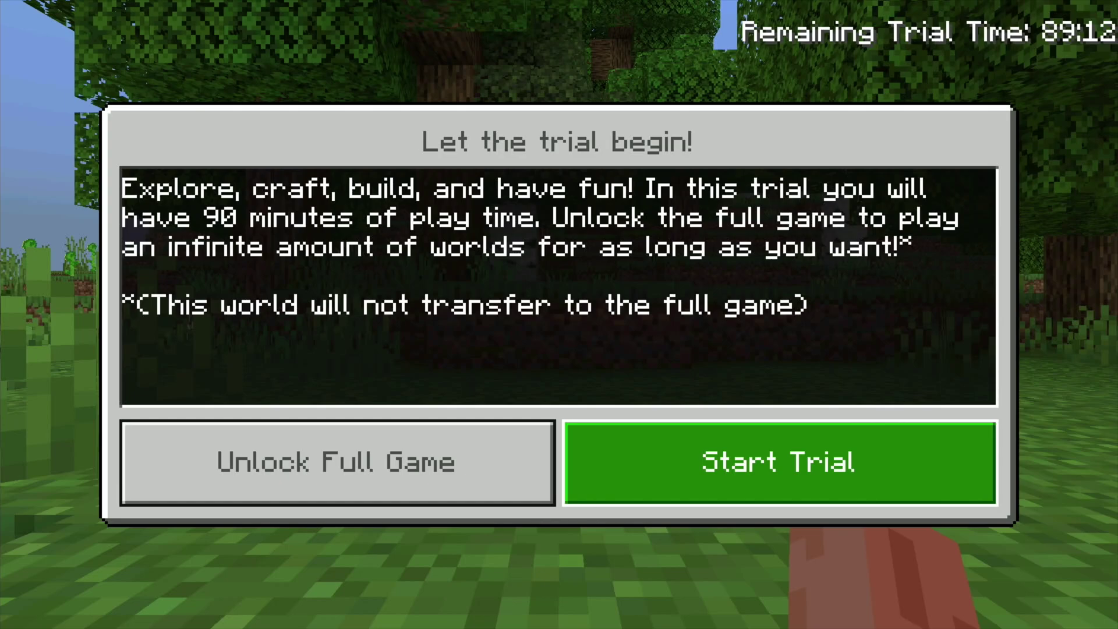
{"action": "key", "text": "Return"}
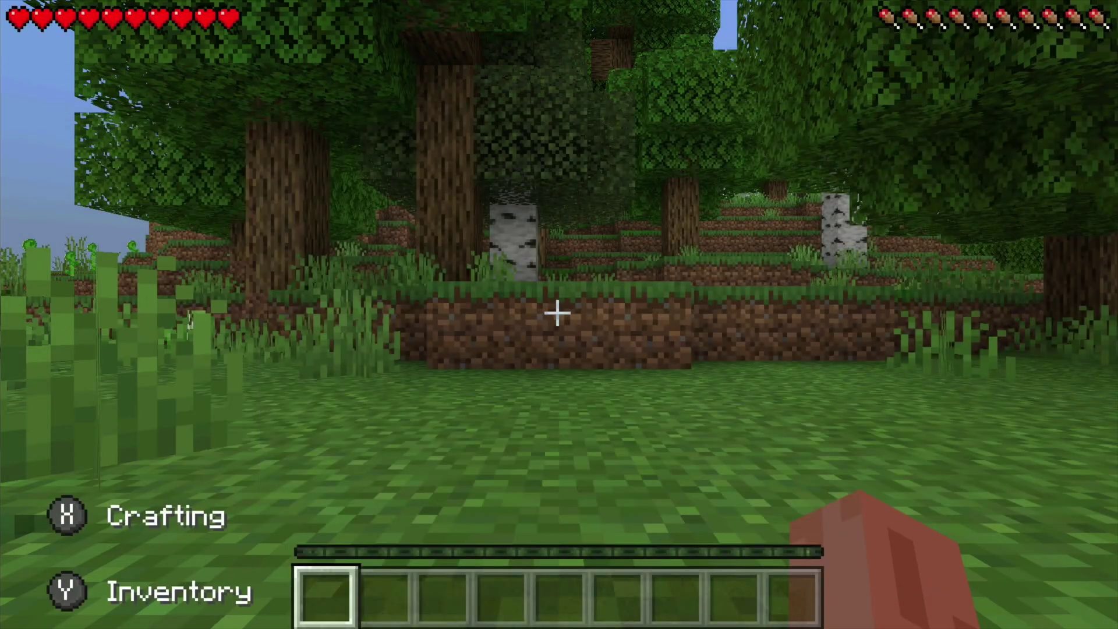
{"action": "key", "text": "w"}
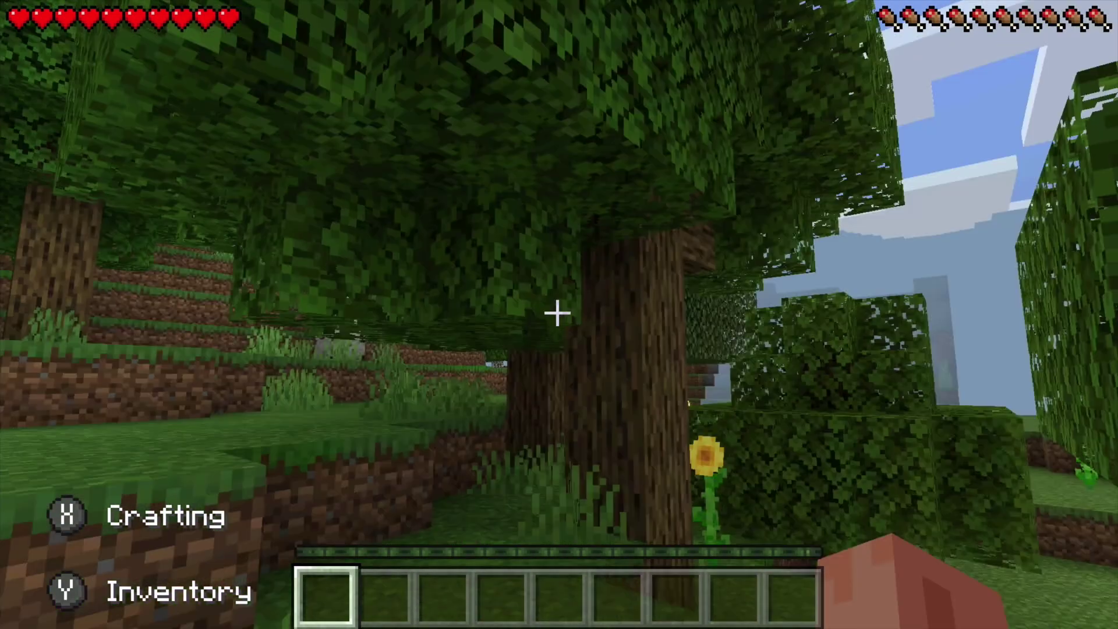
{"action": "key", "text": "w"}
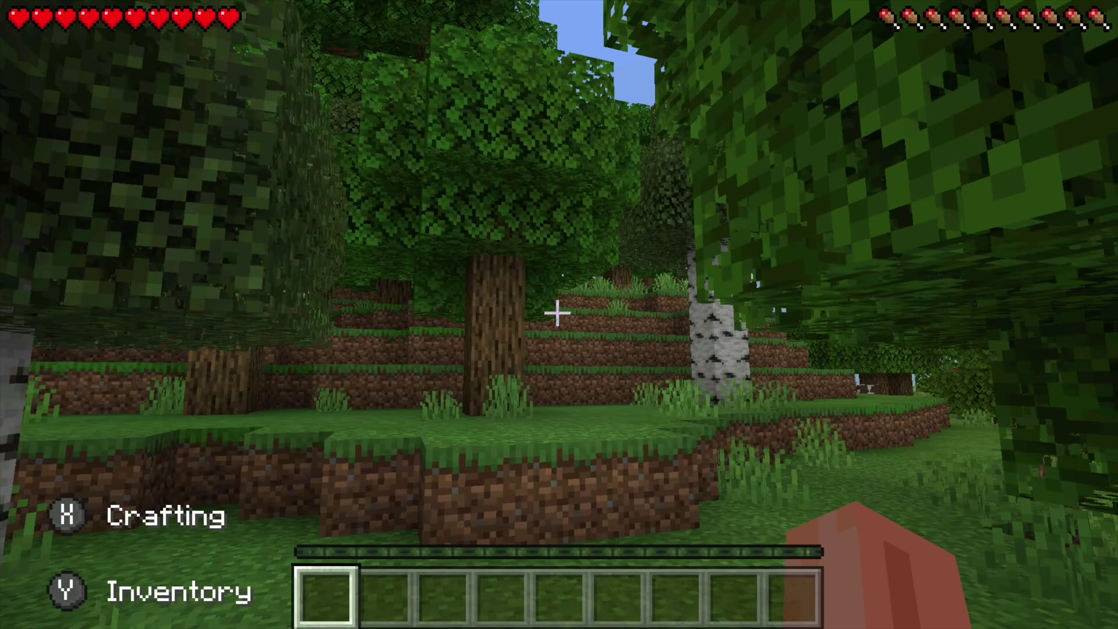
{"action": "key", "text": "w"}
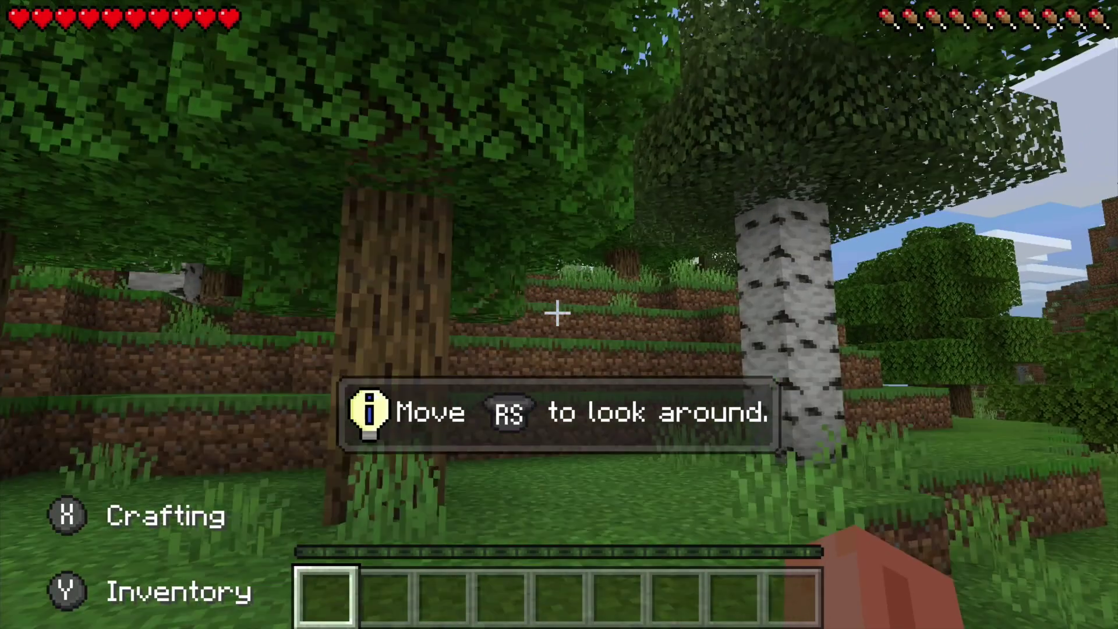
{"action": "key", "text": "w"}
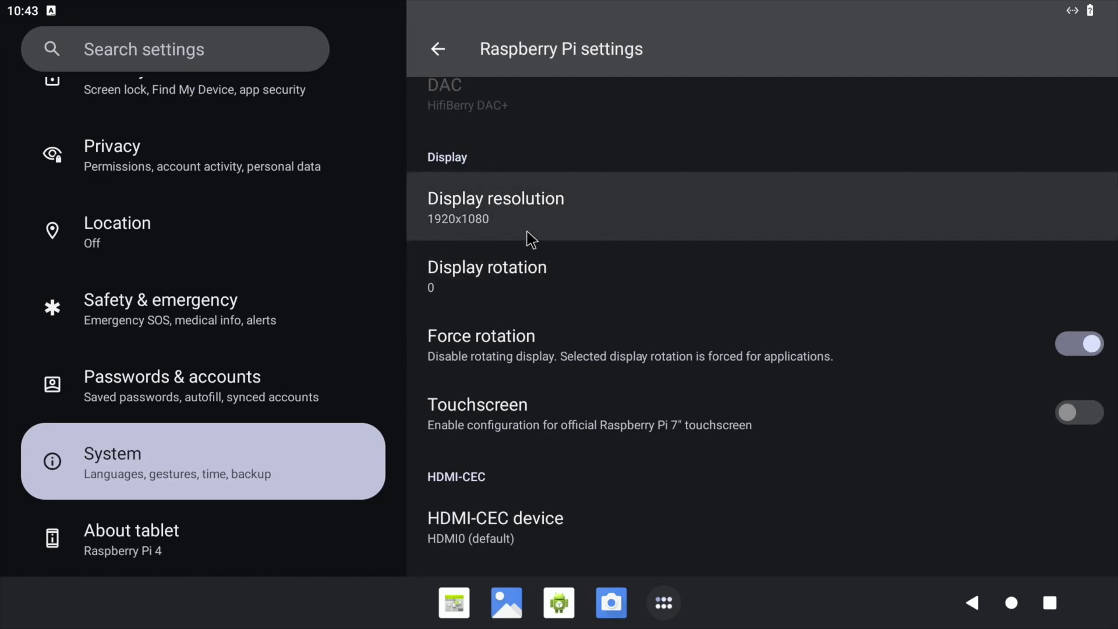
- Set the display resolution to 1280x720 and bring up the restart options
{"action": "left_click", "coordinate": [527, 235]}
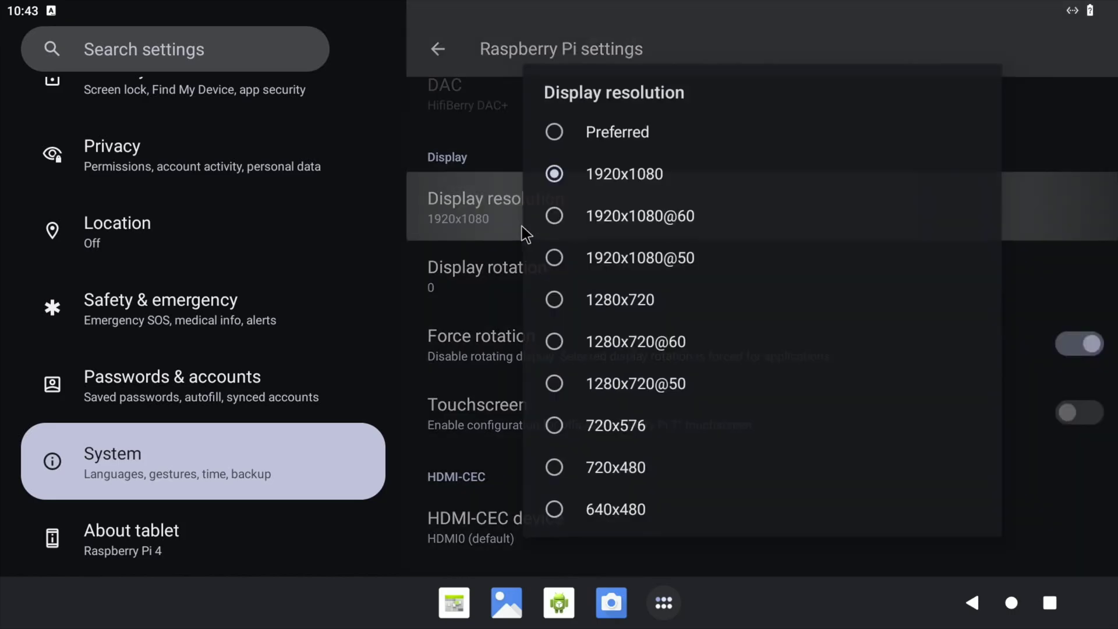
{"action": "left_click", "coordinate": [556, 301]}
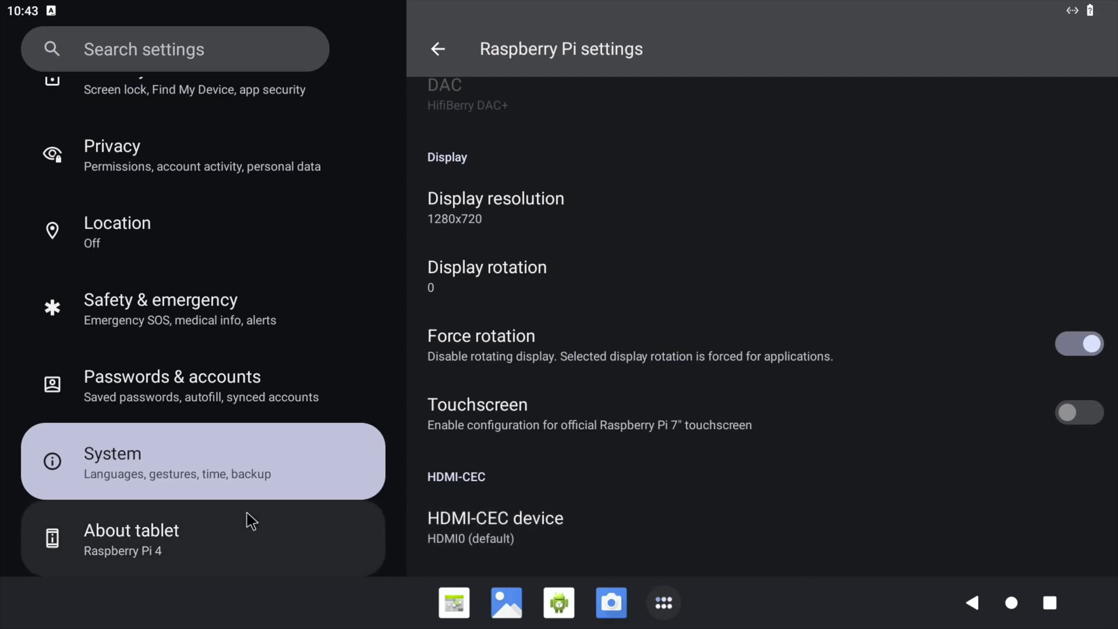
{"action": "key", "text": "super+n"}
{"action": "left_click", "coordinate": [504, 528]}
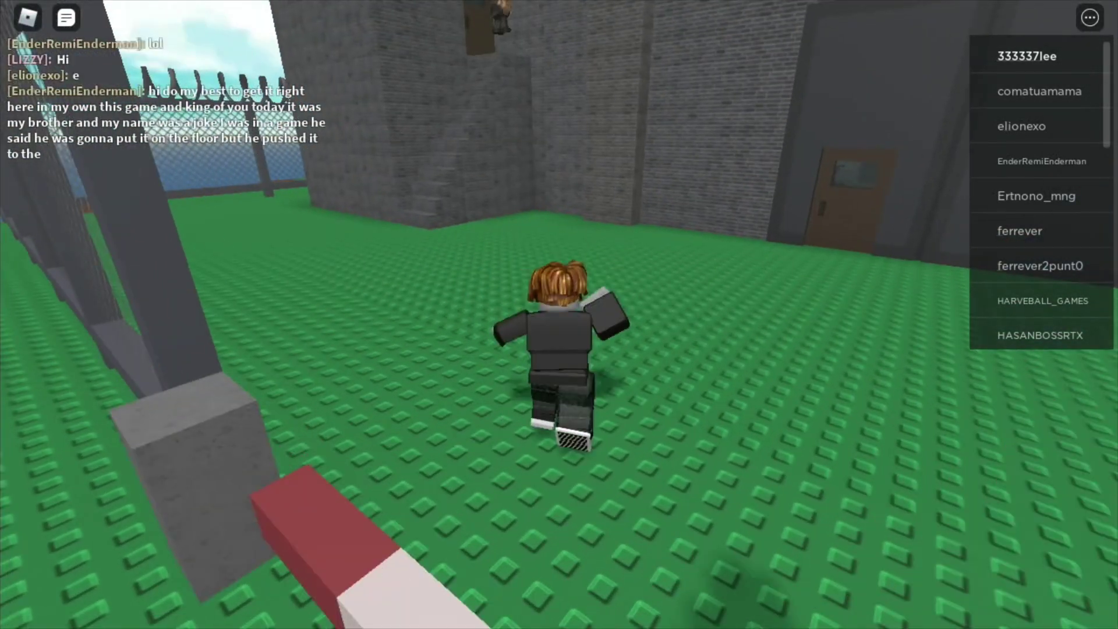
- Walk the Roblox avatar up the brick stairs, around the stairwell corner and out onto the railed platform
{"action": "key", "text": "w"}
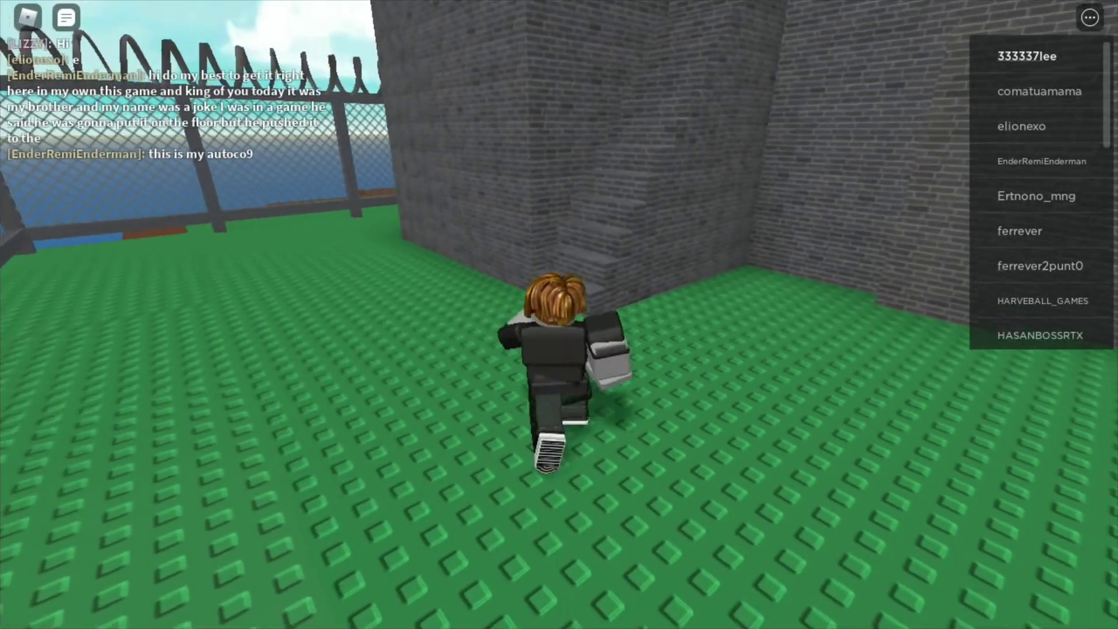
{"action": "key", "text": "w"}
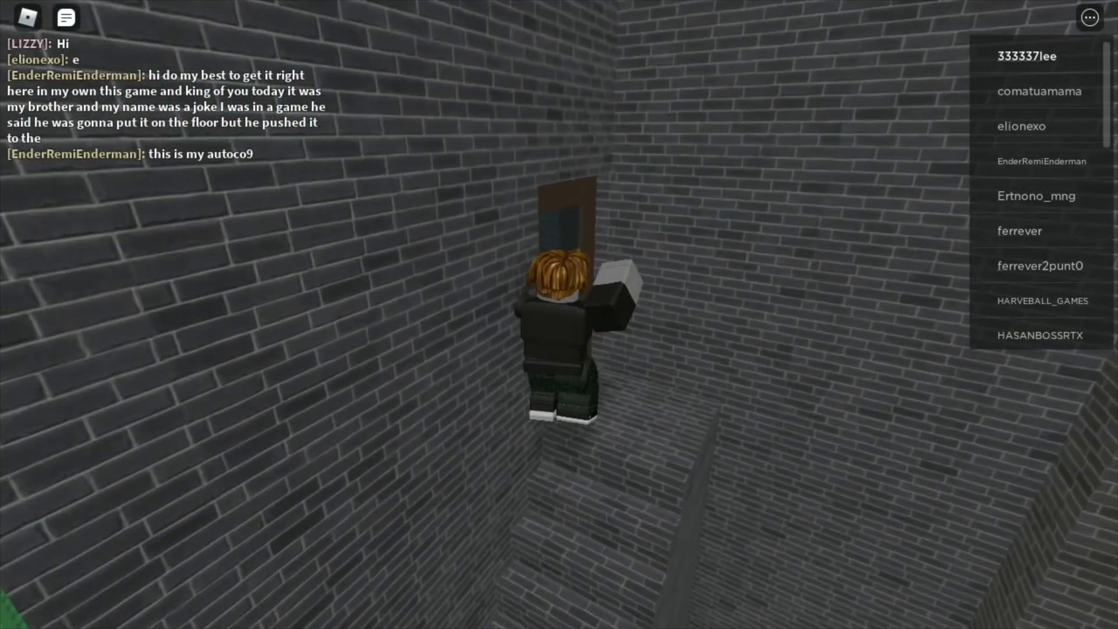
{"action": "key", "text": "a"}
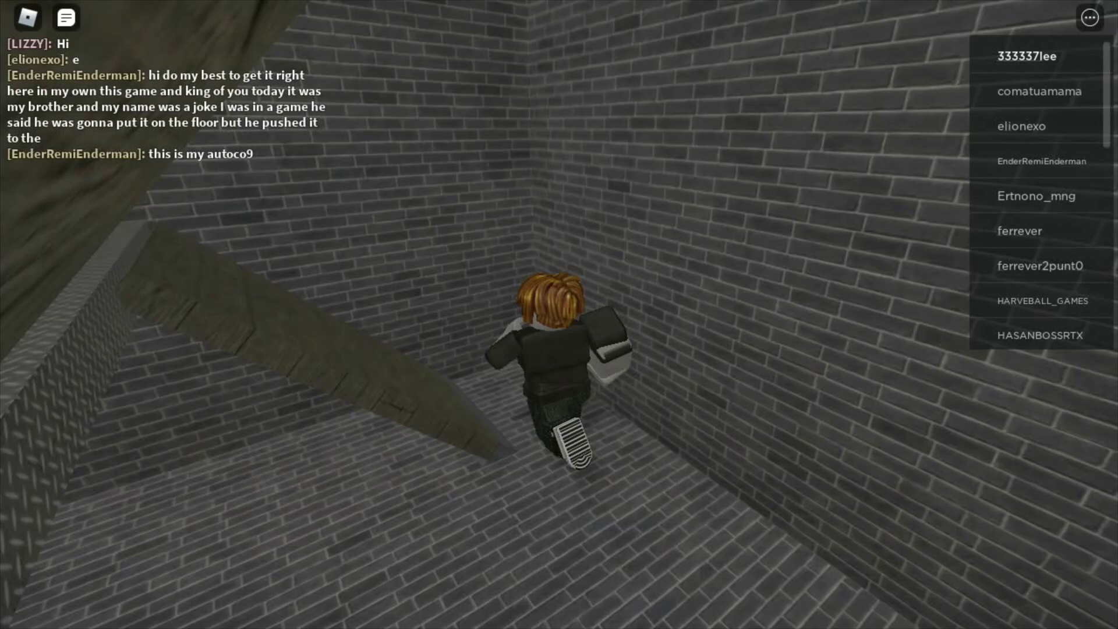
{"action": "key", "text": "w"}
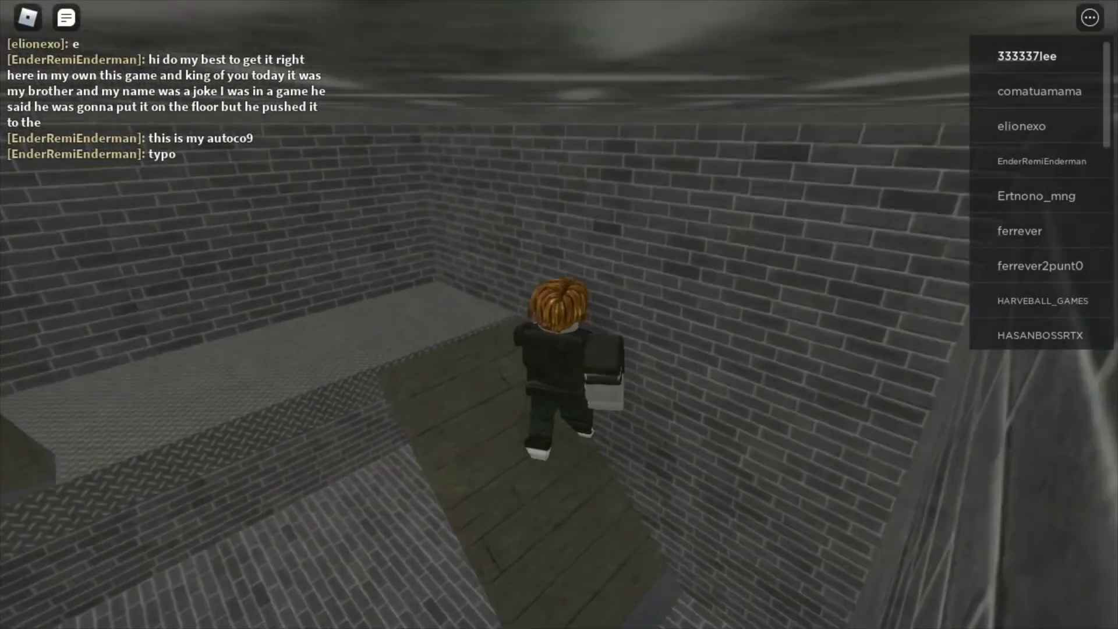
{"action": "key", "text": "w"}
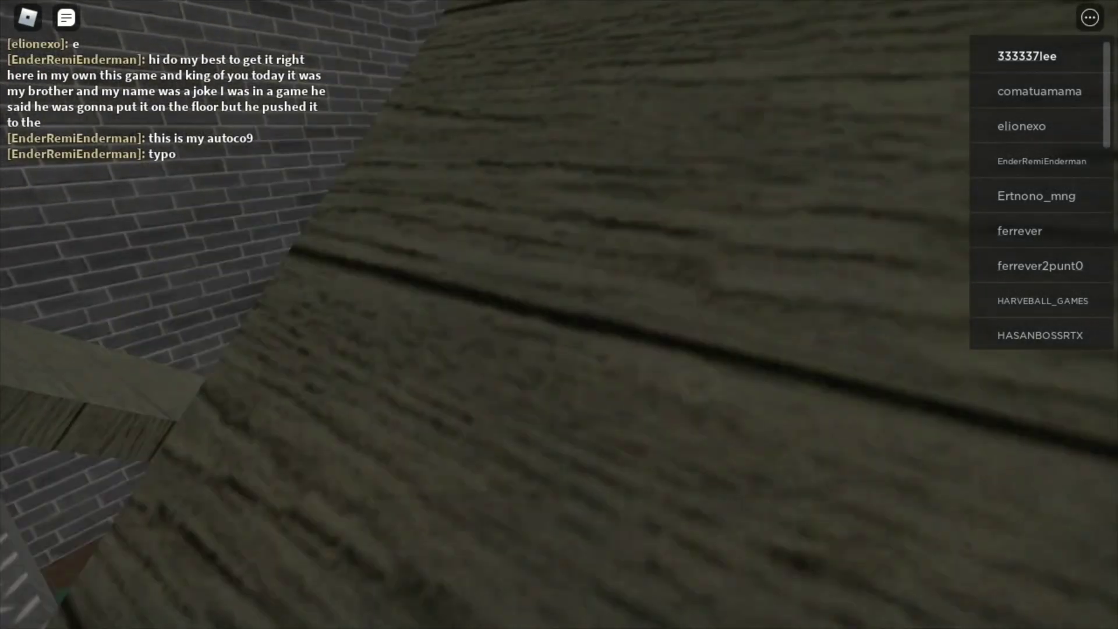
{"action": "key", "text": "s"}
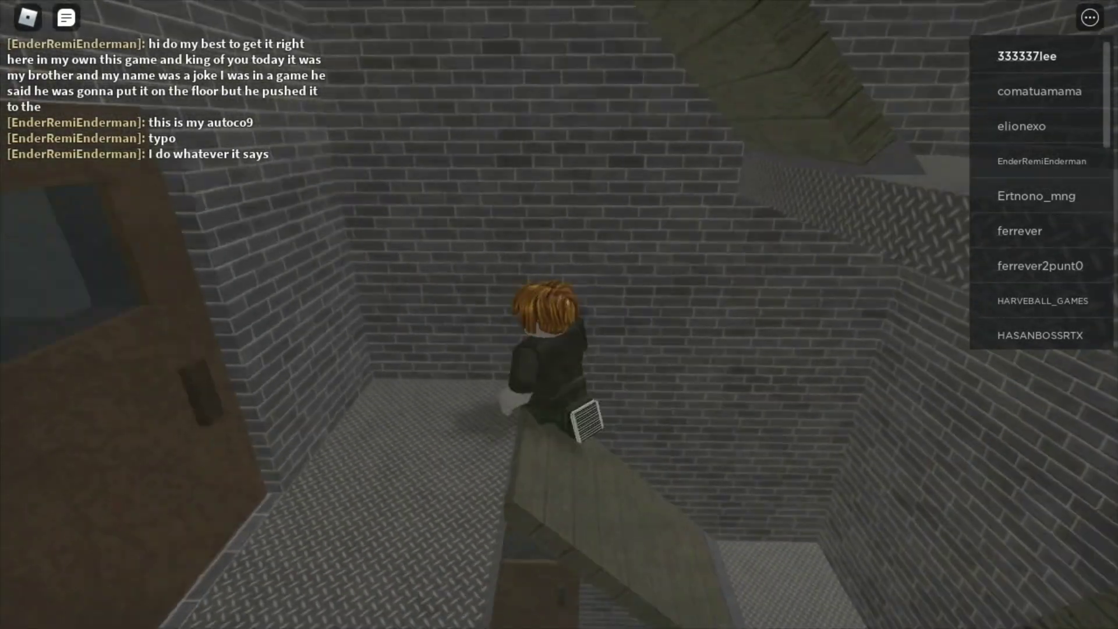
{"action": "key", "text": "w"}
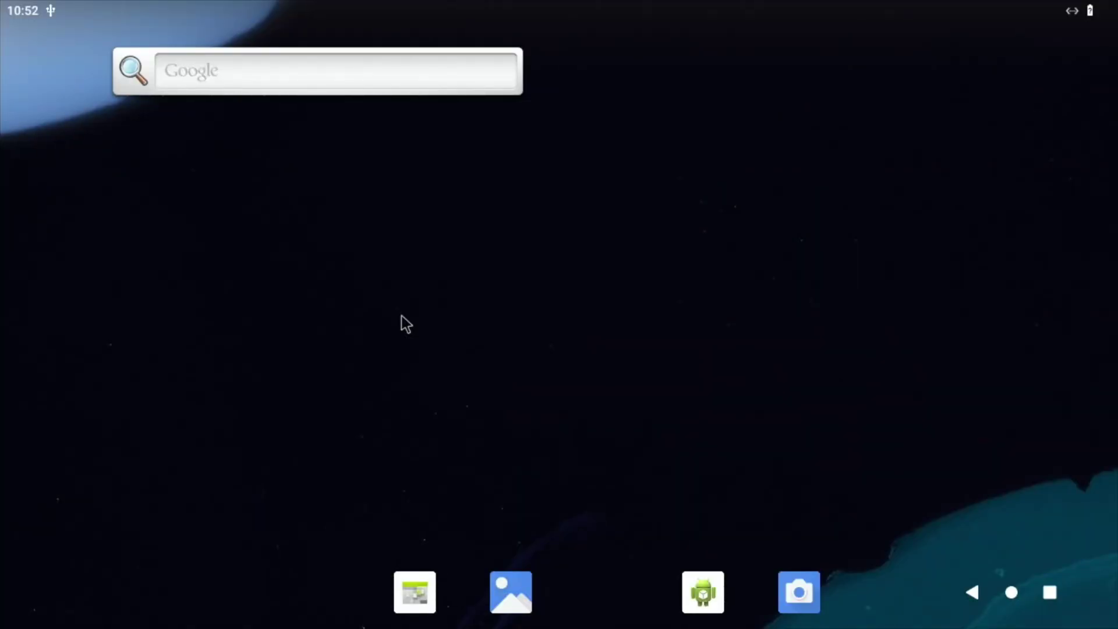
- From the home-screen menu, view the Wallpapers chooser and Home settings without changing anything
{"action": "left_click", "coordinate": [576, 250]}
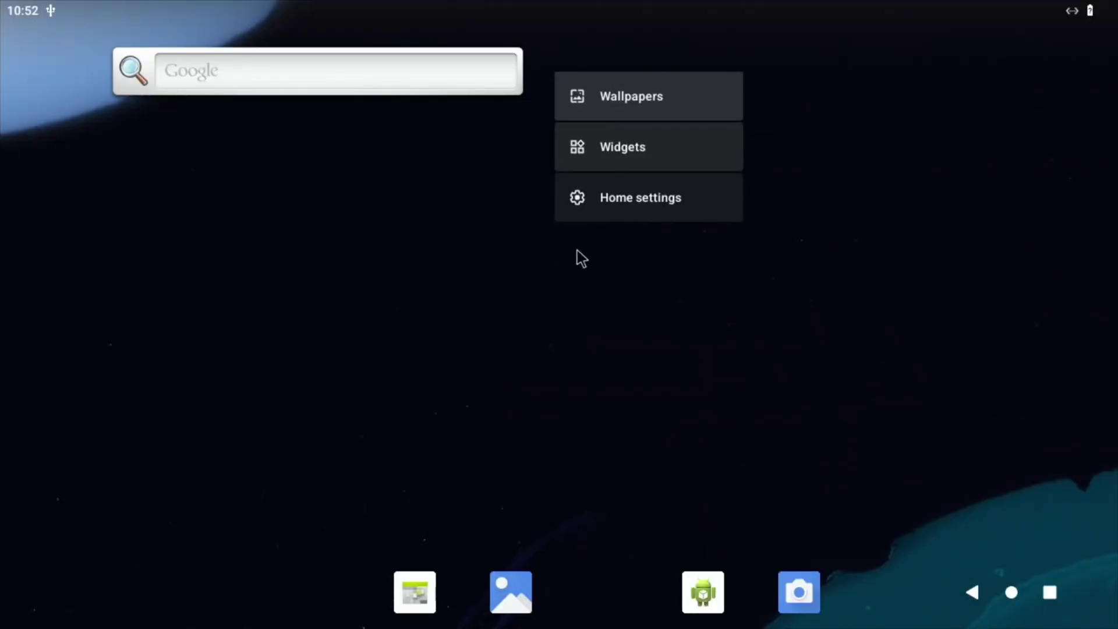
{"action": "left_click", "coordinate": [588, 107]}
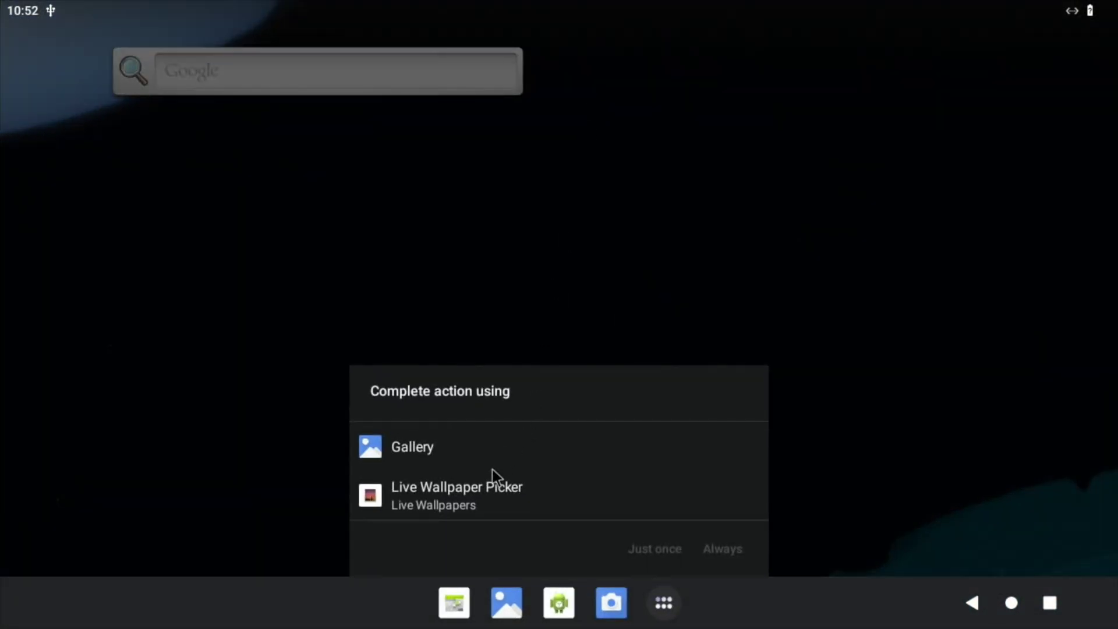
{"action": "left_click", "coordinate": [233, 317]}
{"action": "left_click", "coordinate": [233, 317]}
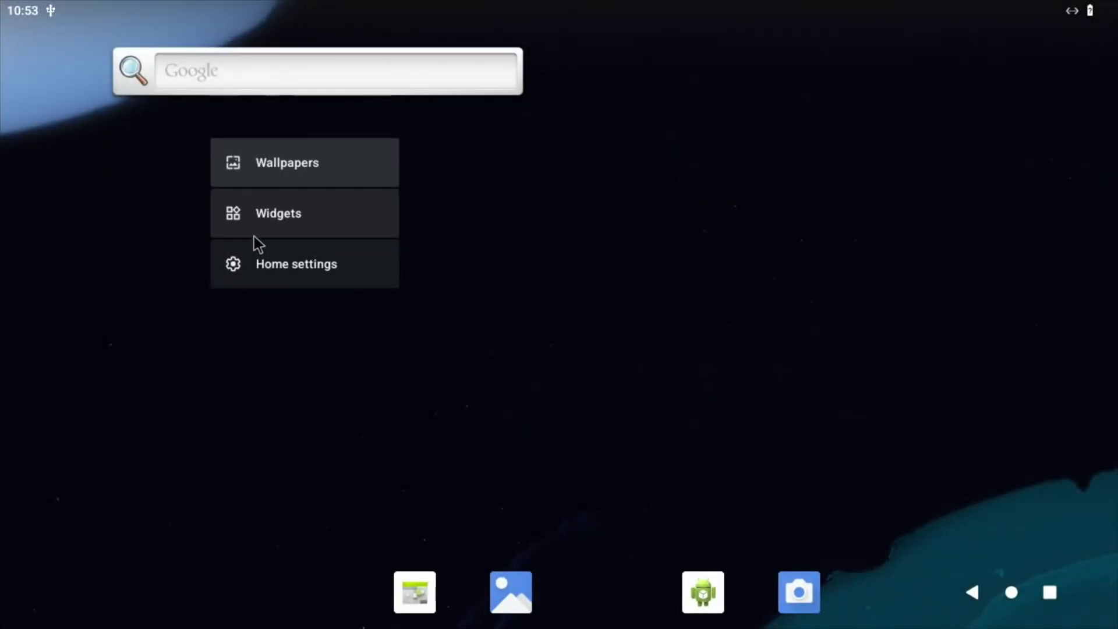
{"action": "left_click", "coordinate": [268, 270]}
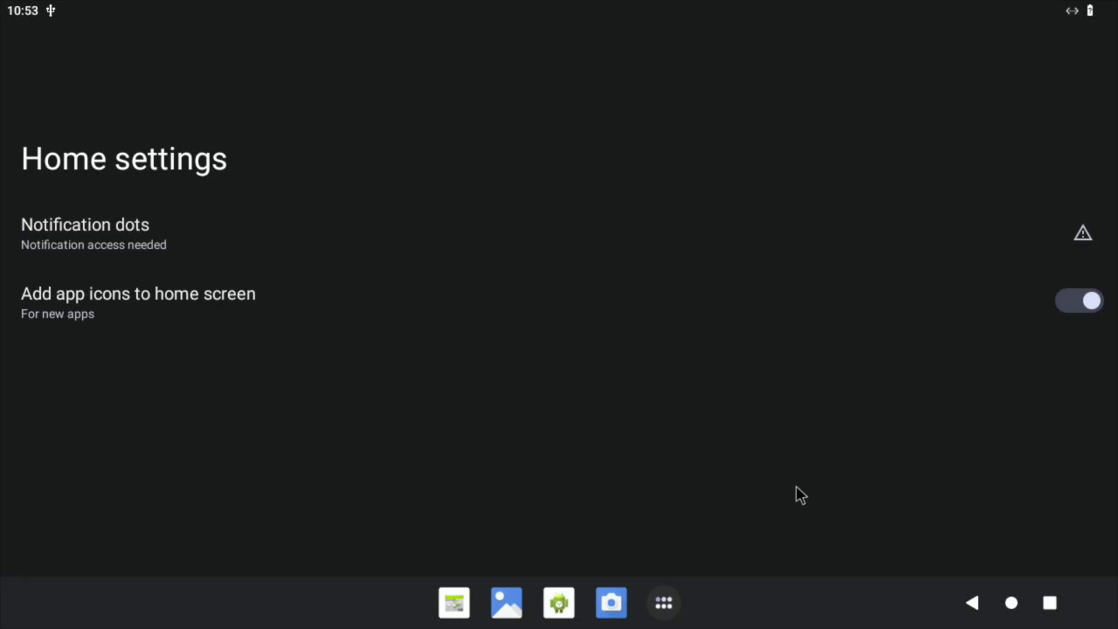
- Return home and open the full app list, scrolling through it from 3DMark to WebView Browser Tester
{"action": "left_click", "coordinate": [1006, 591]}
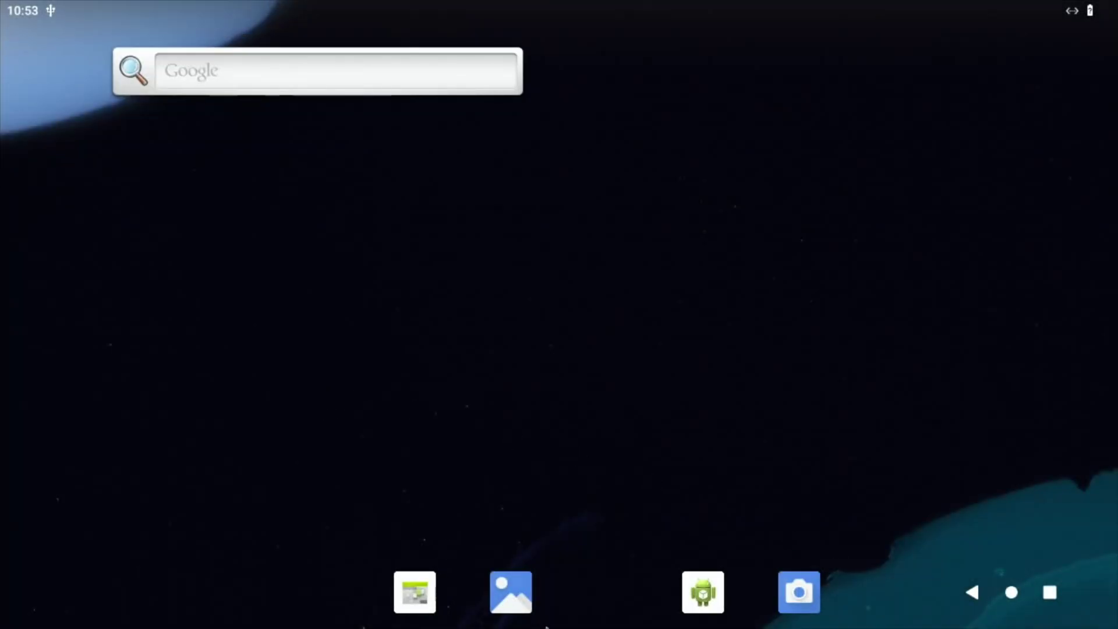
{"action": "left_click_drag", "start_coordinate": [620, 626], "coordinate": [603, 134]}
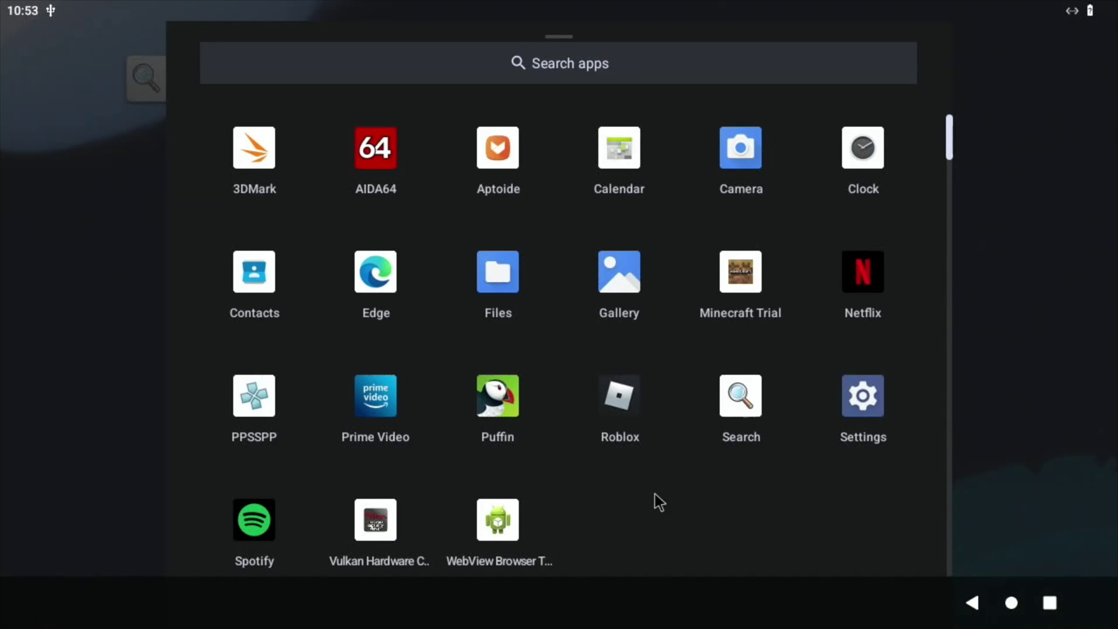
{"action": "scroll", "coordinate": [654, 494], "scroll_direction": "down", "scroll_amount": 2}
{"action": "scroll", "coordinate": [654, 494], "scroll_direction": "up", "scroll_amount": 2}
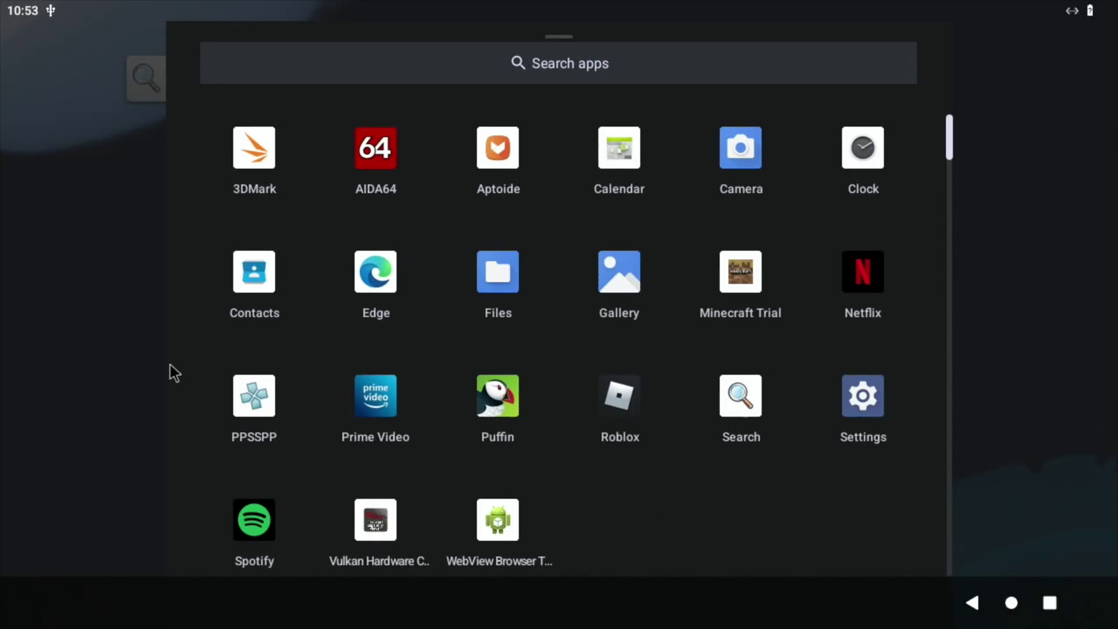